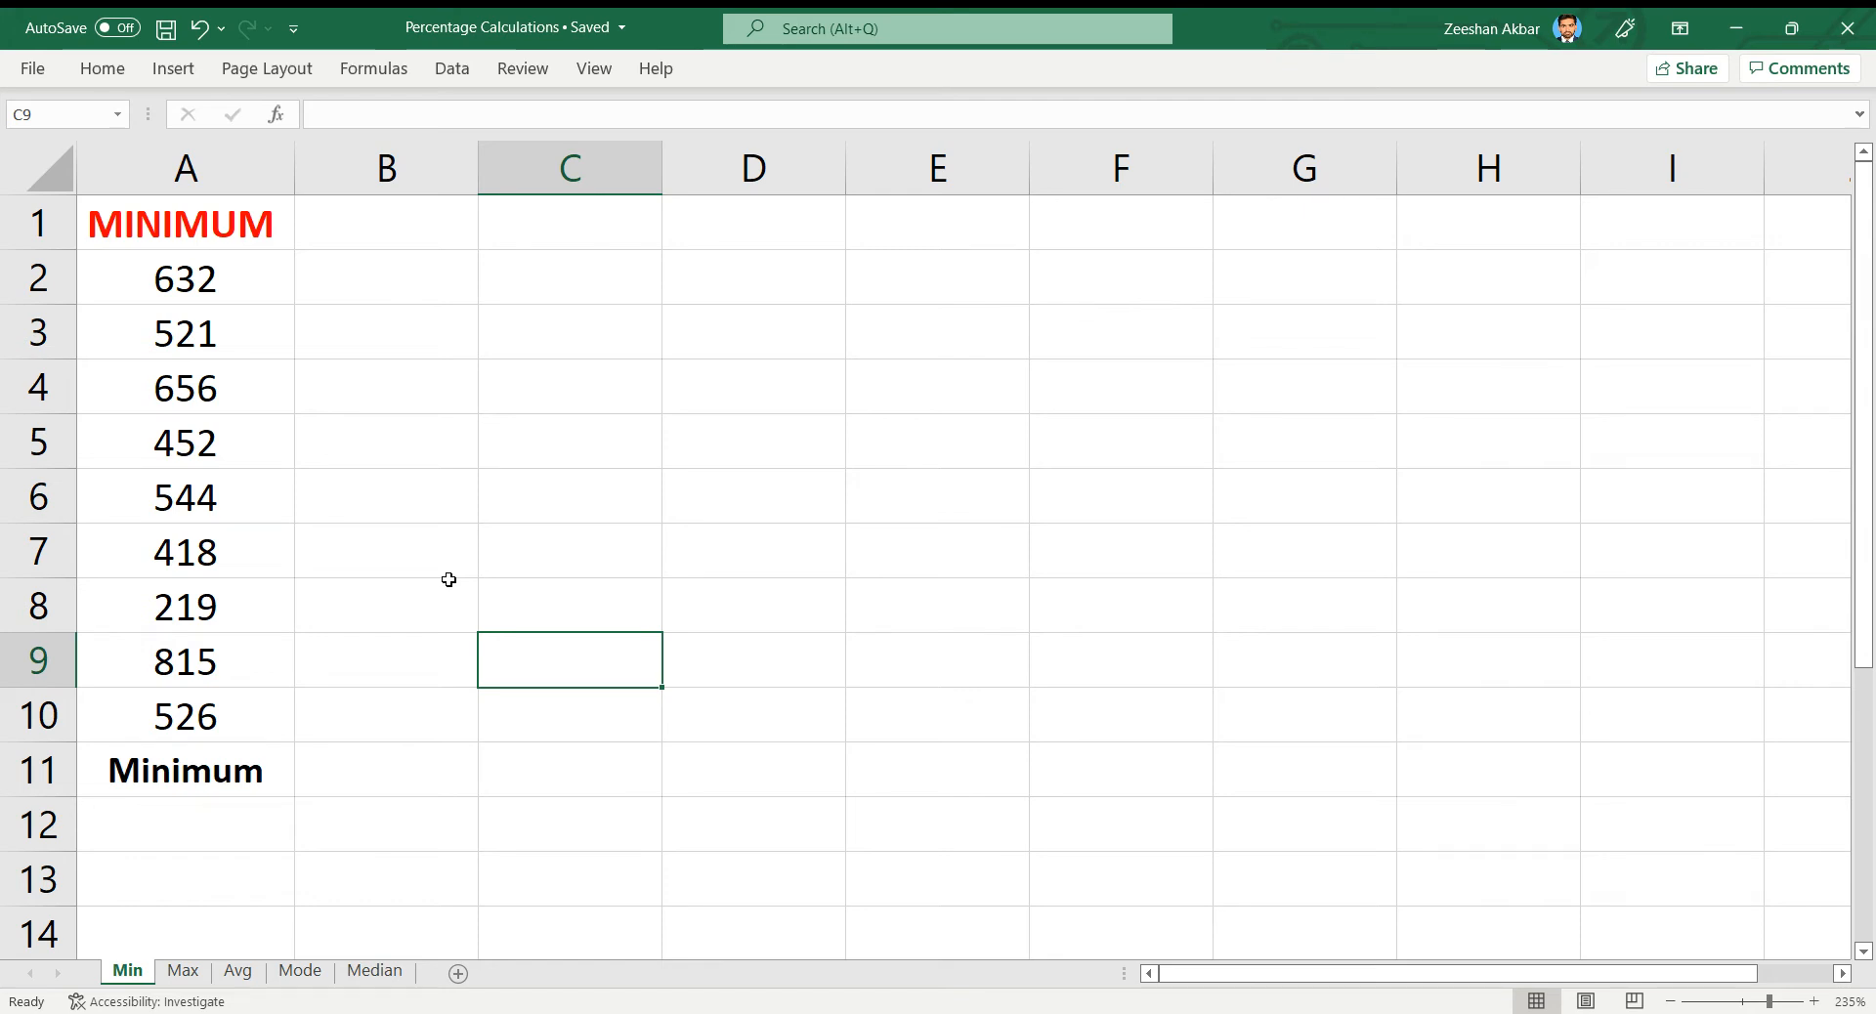
Look through the Min, Max, Avg, Mode and Median sheets, finishing on the Min sheet.
key("Left")
key("Left")
key("Down")
key("Down")
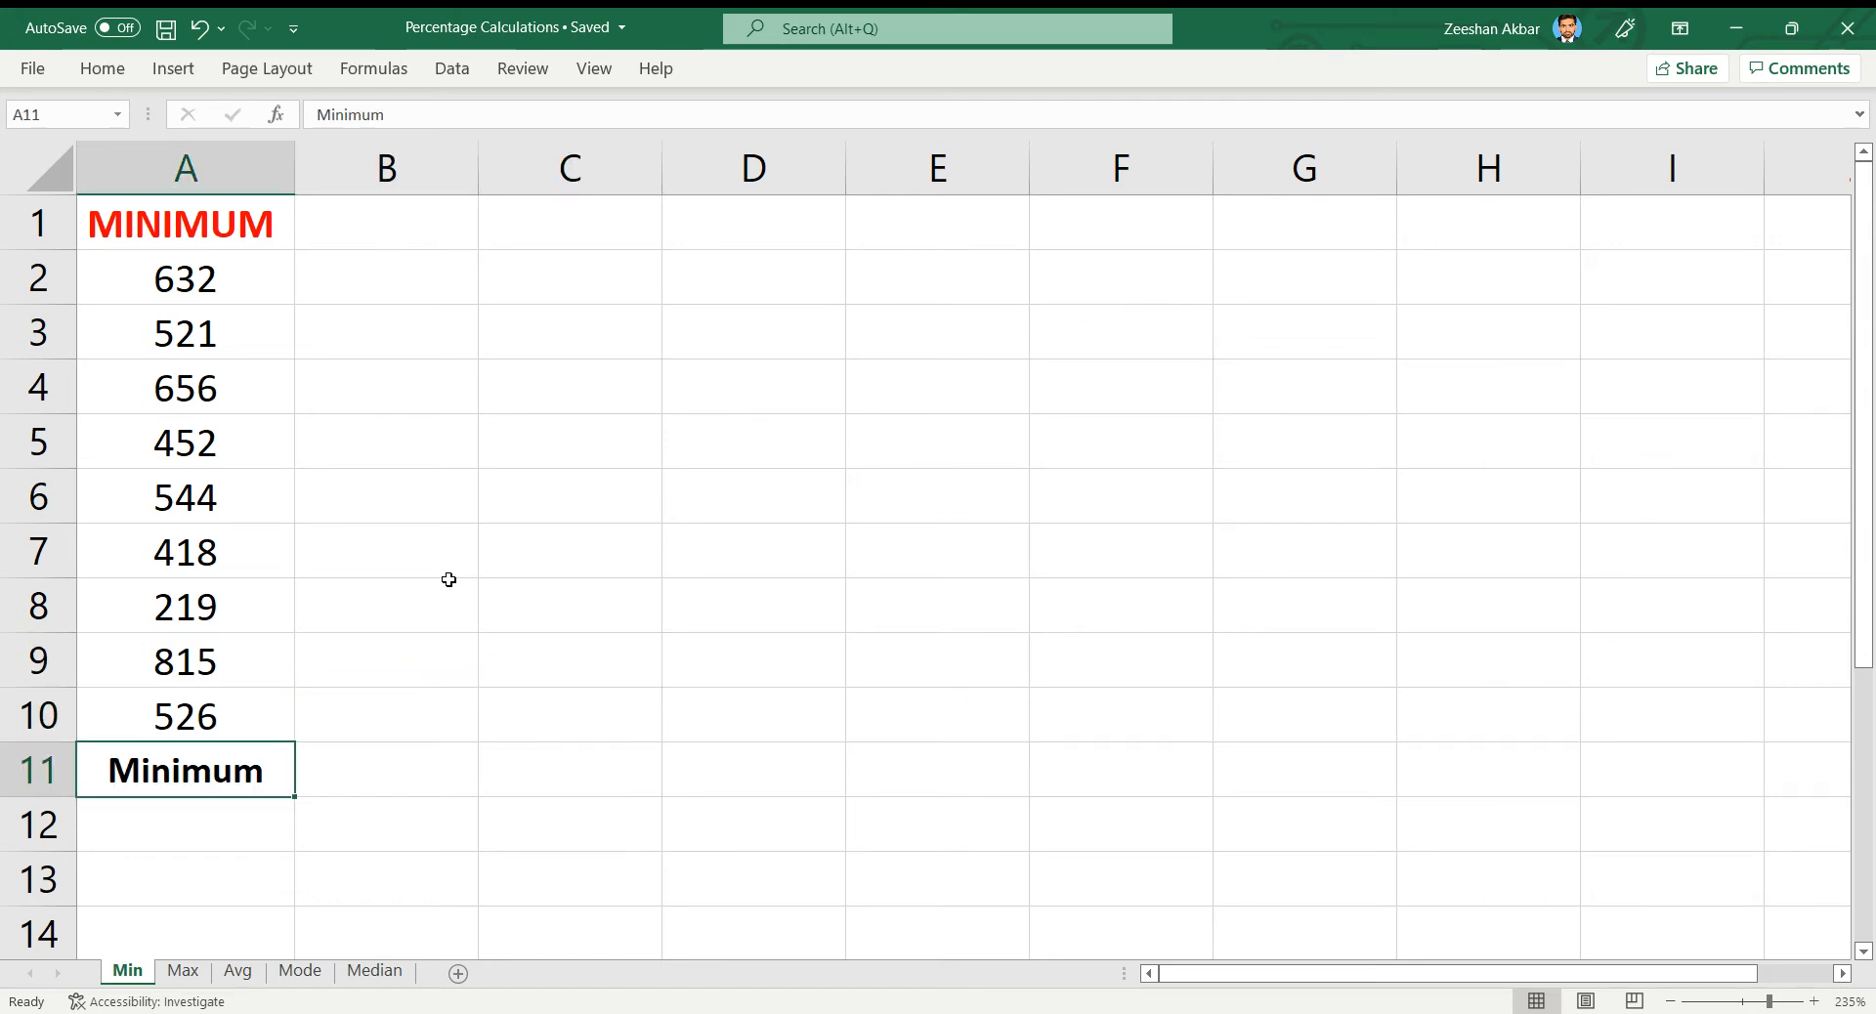
left_click(184, 971)
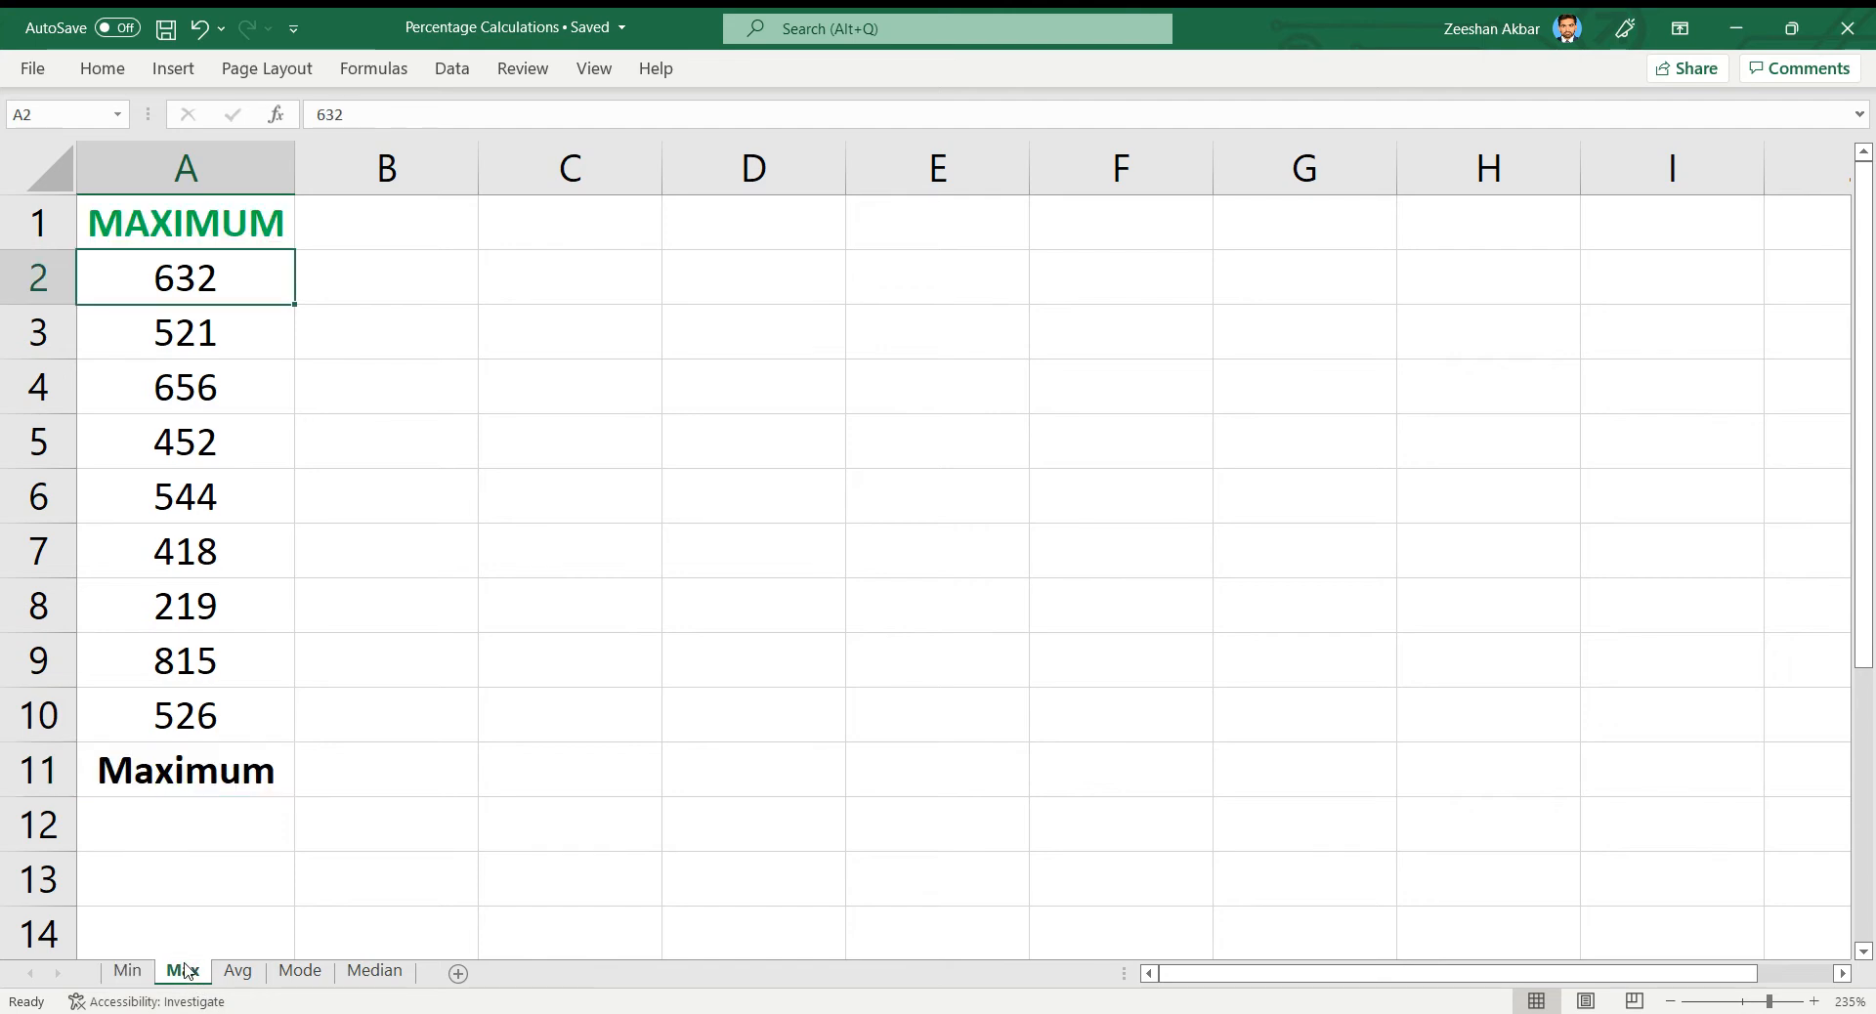
left_click(236, 974)
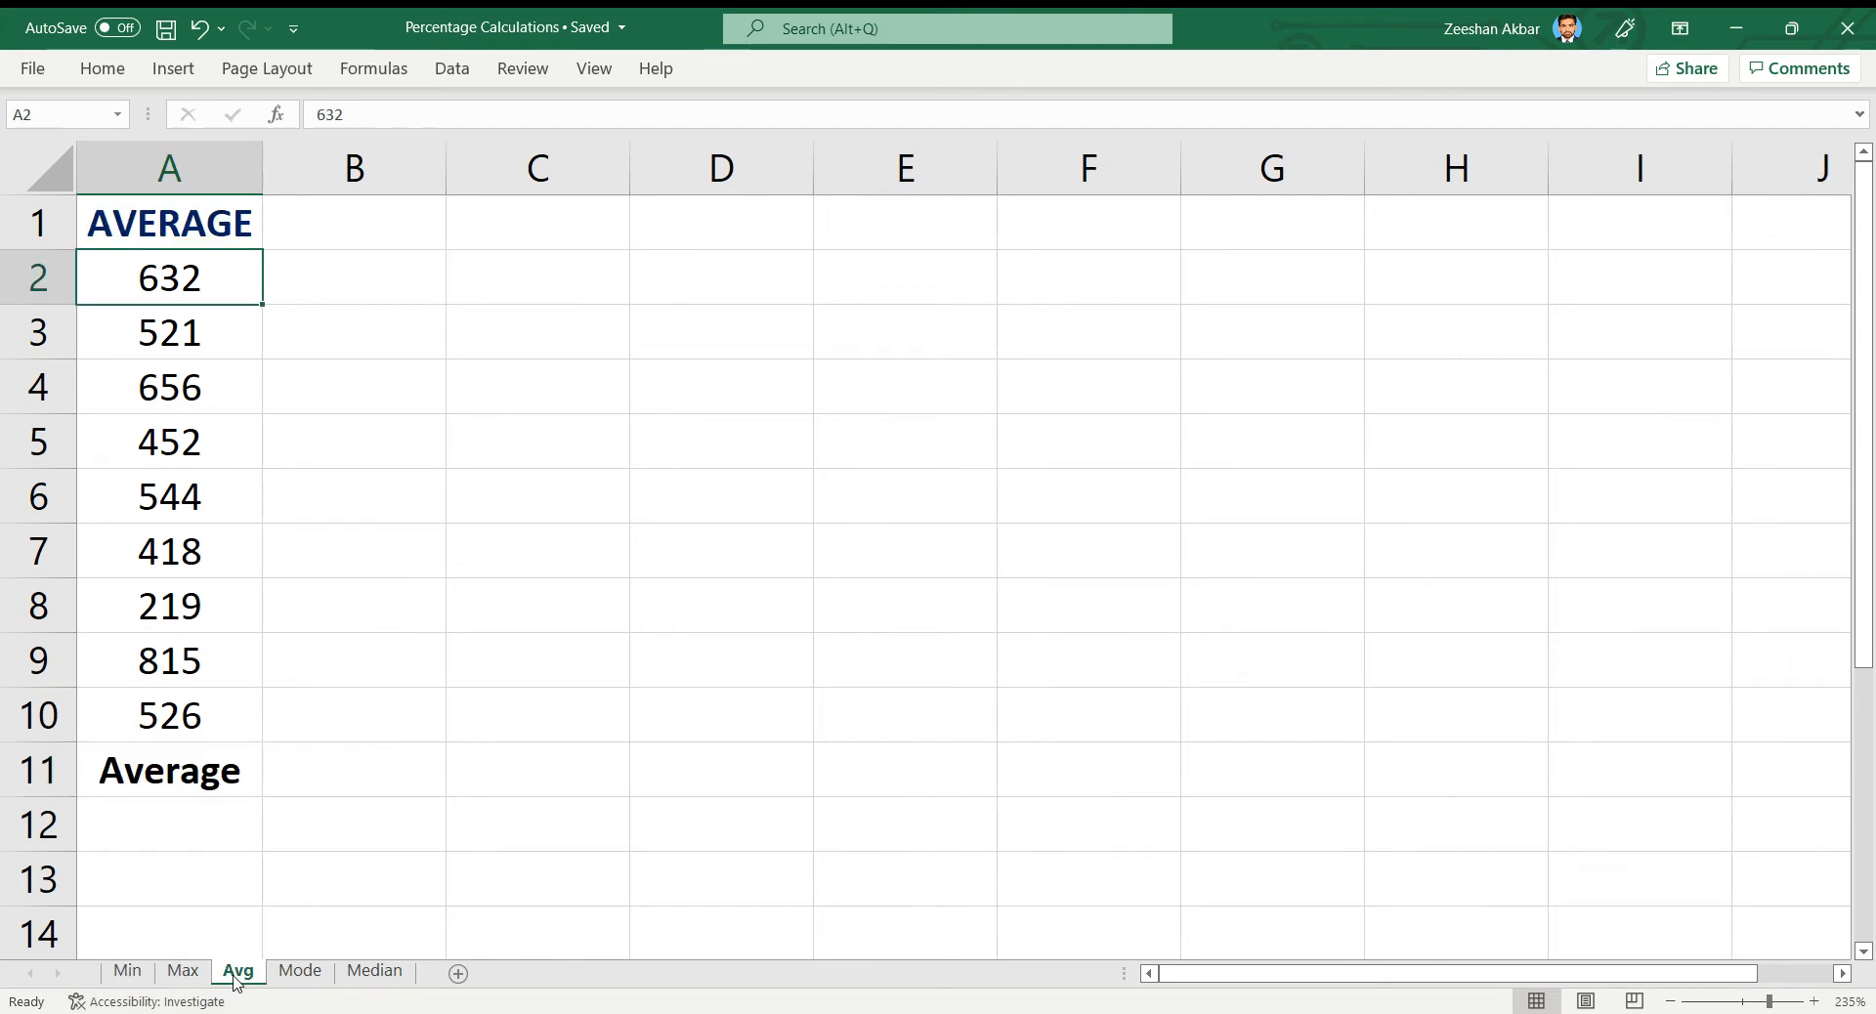
left_click(300, 973)
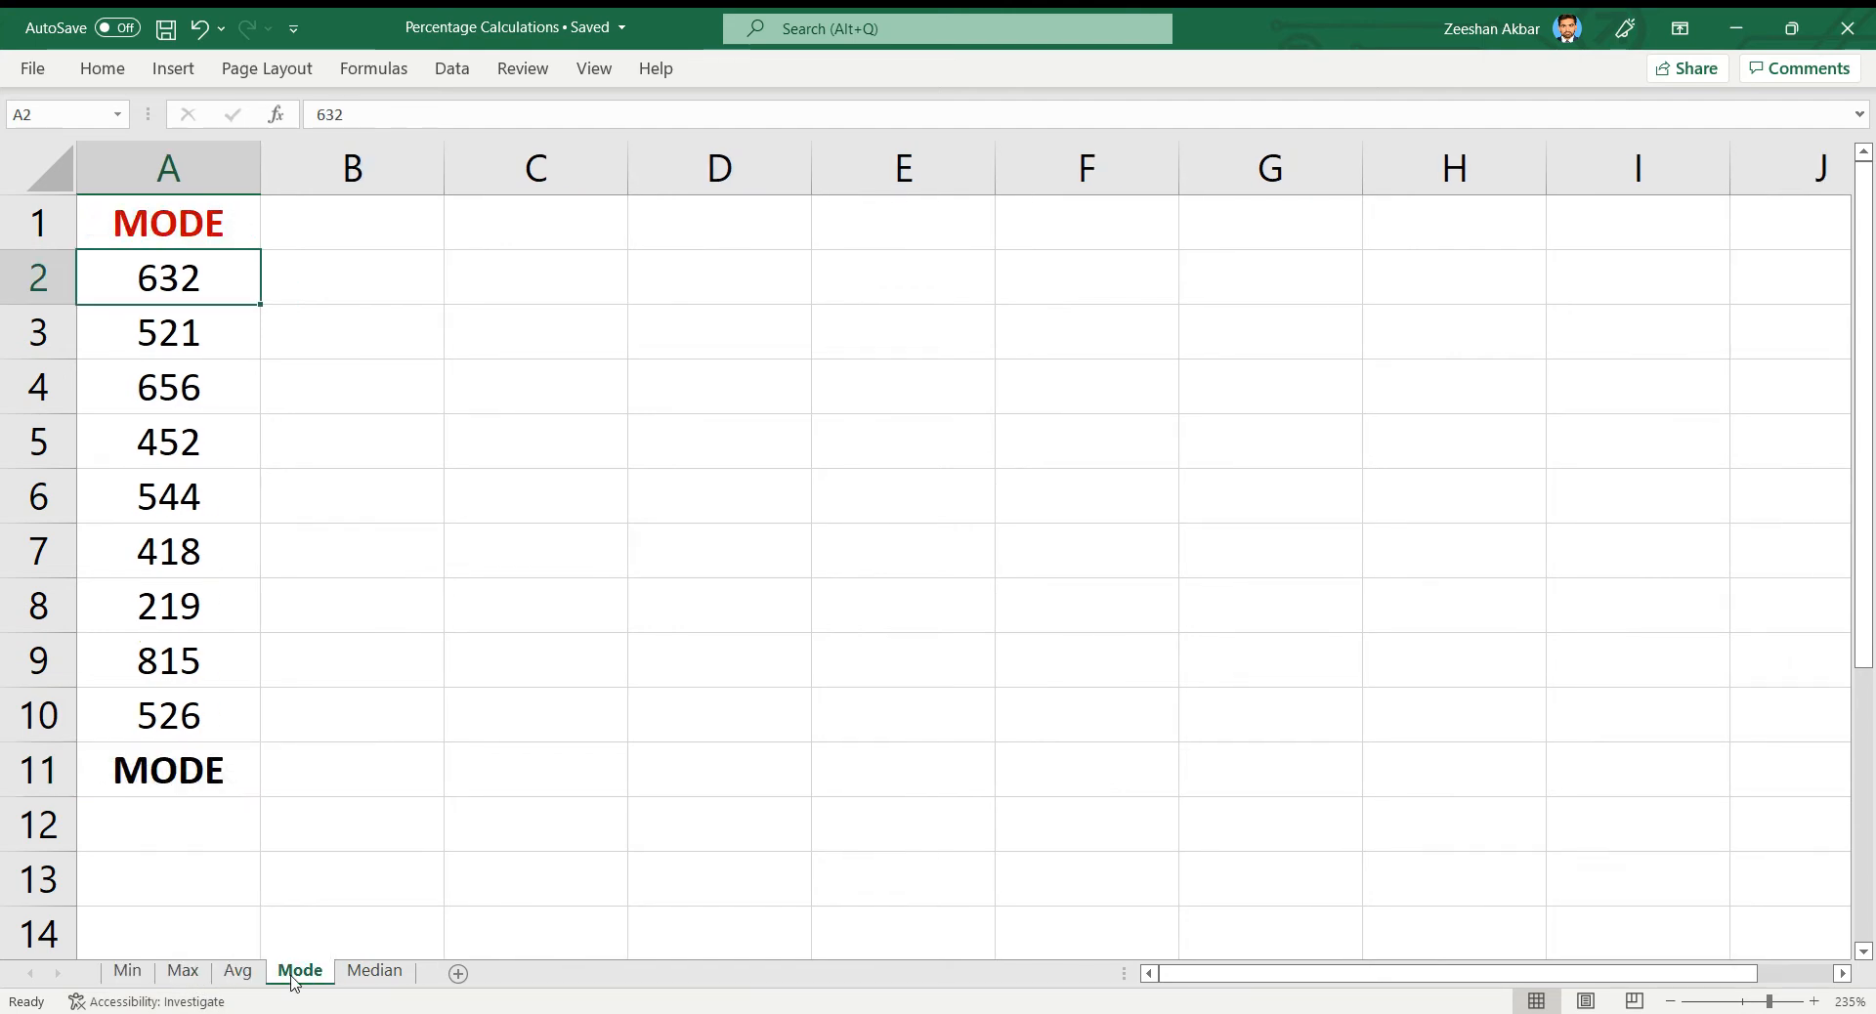
left_click(371, 973)
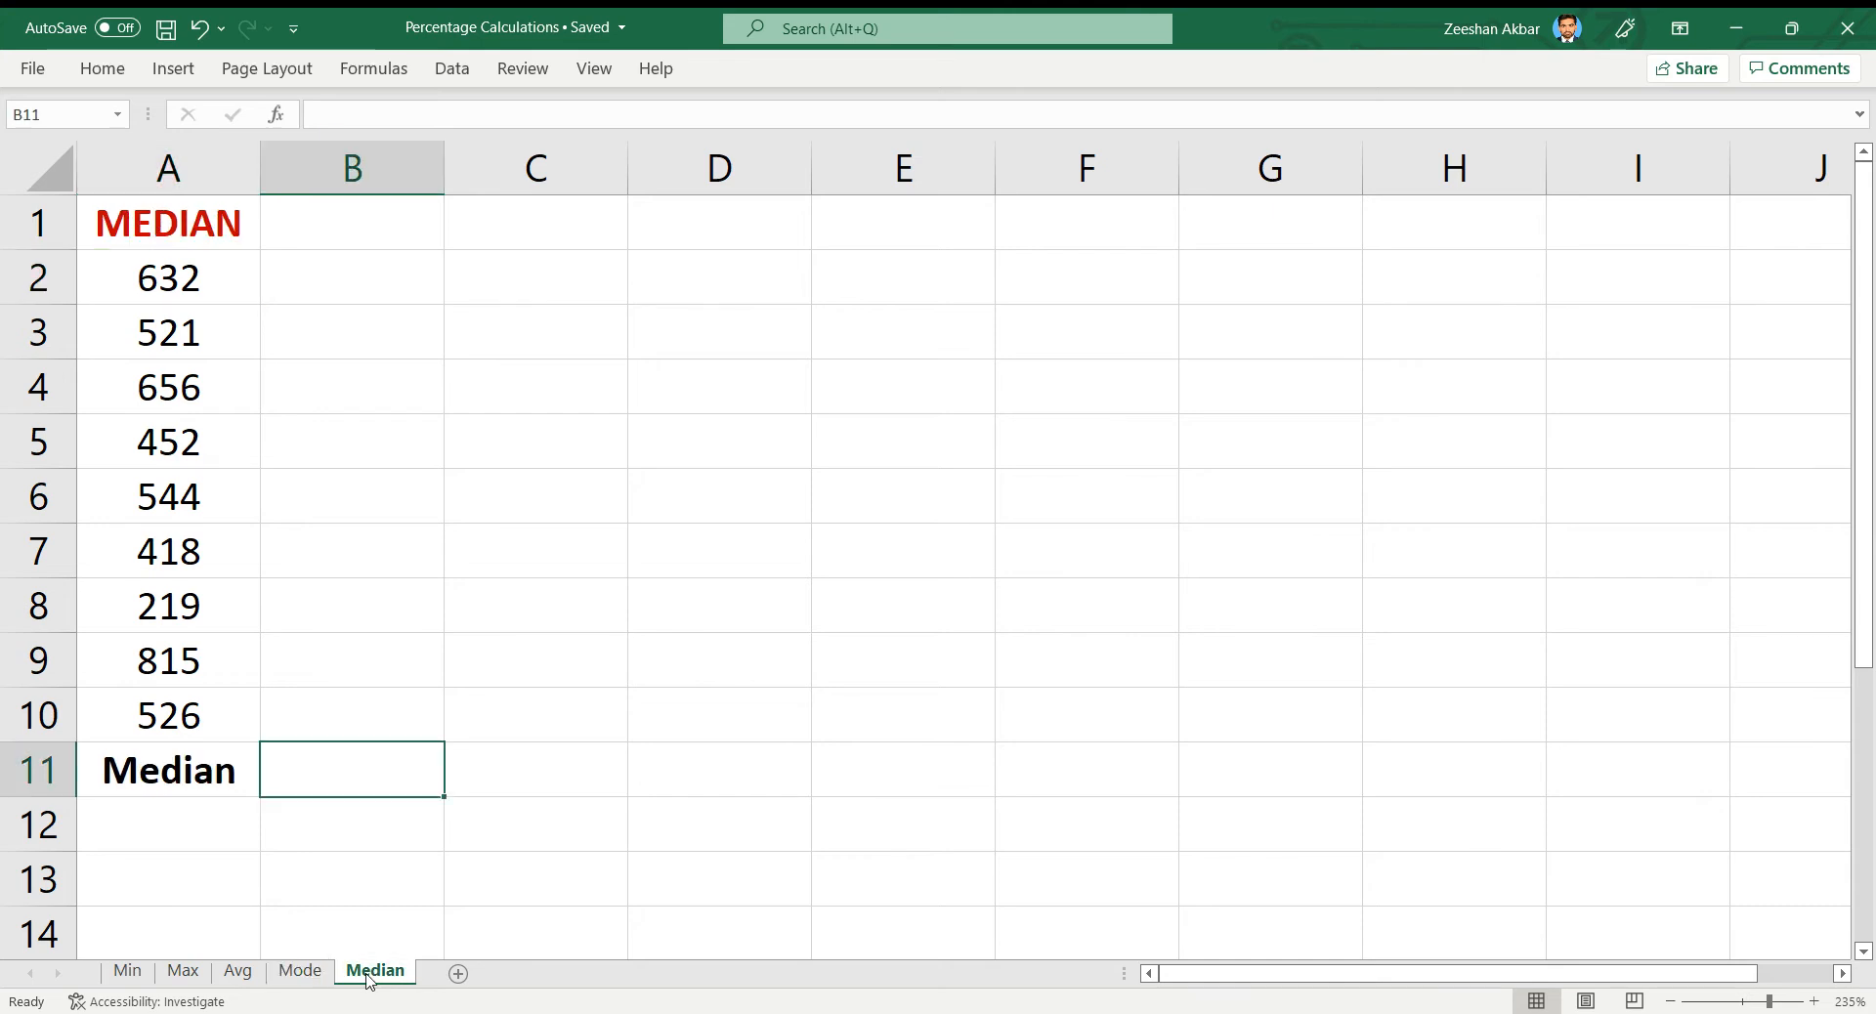
left_click(128, 972)
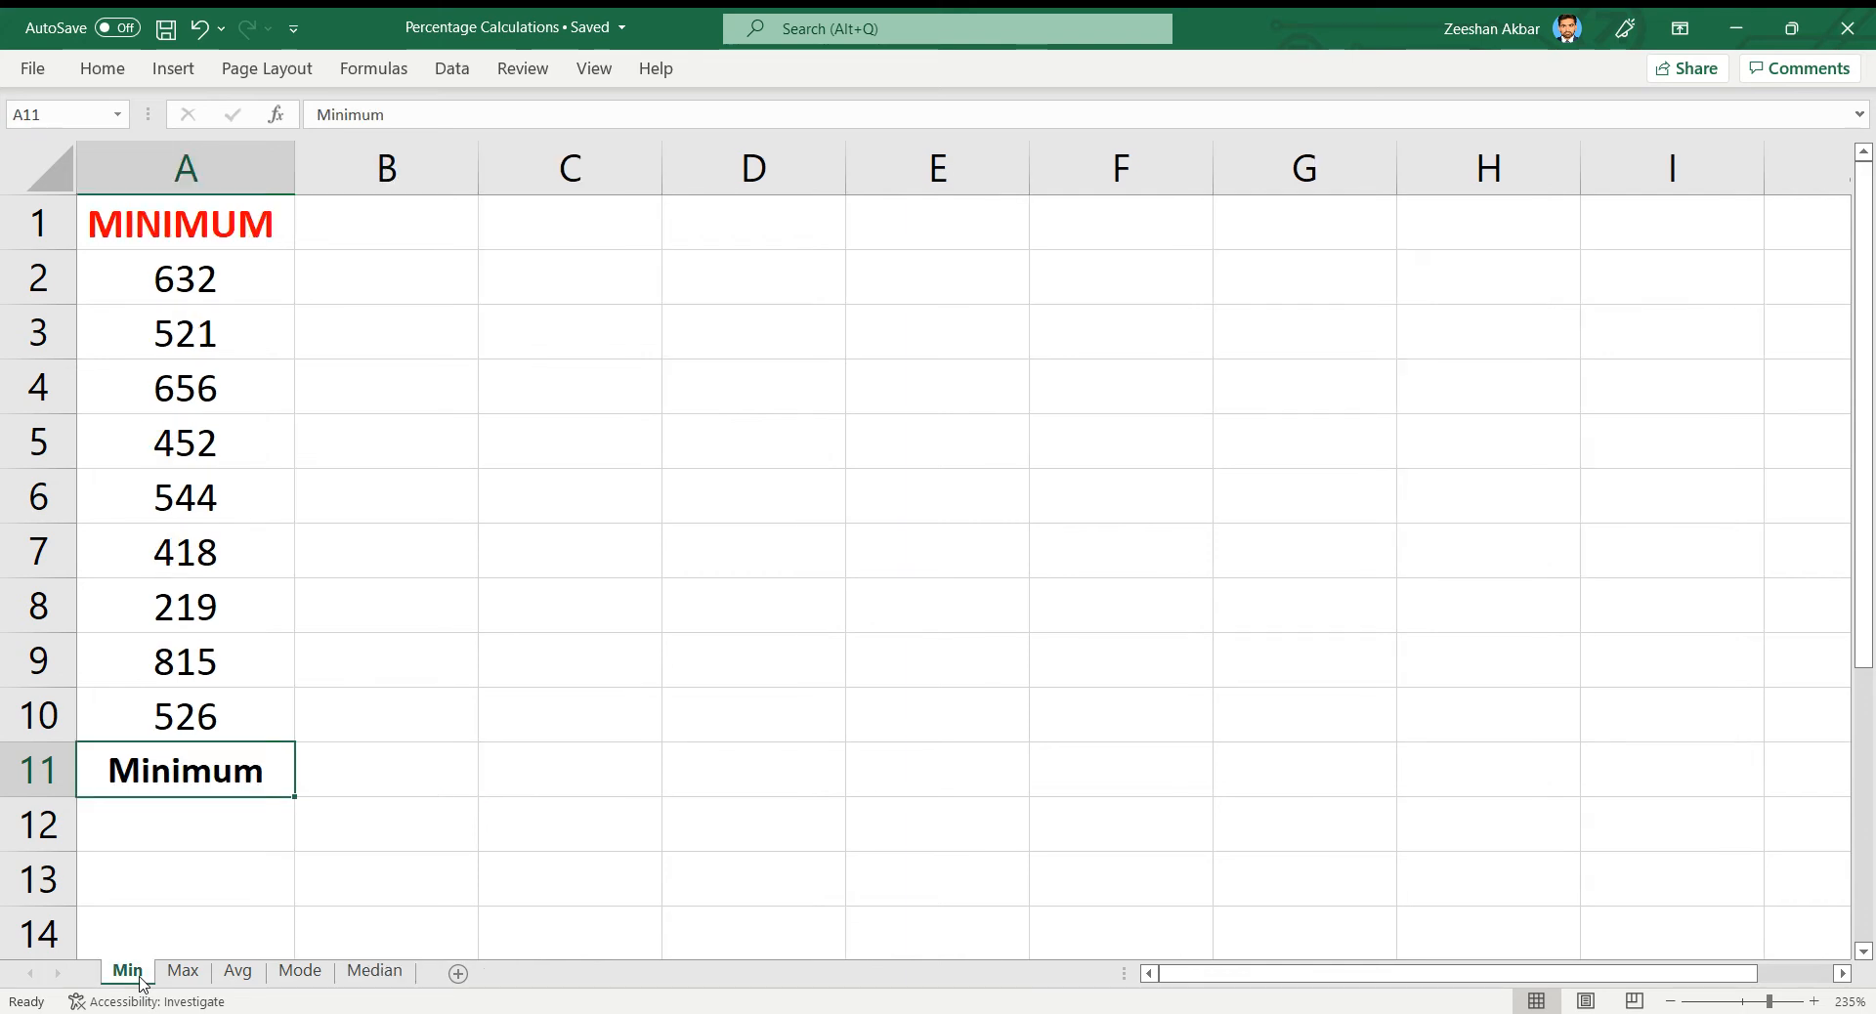
Highlight the numbers in cells A2:A10 of the Min sheet to review the data set.
left_click(220, 283)
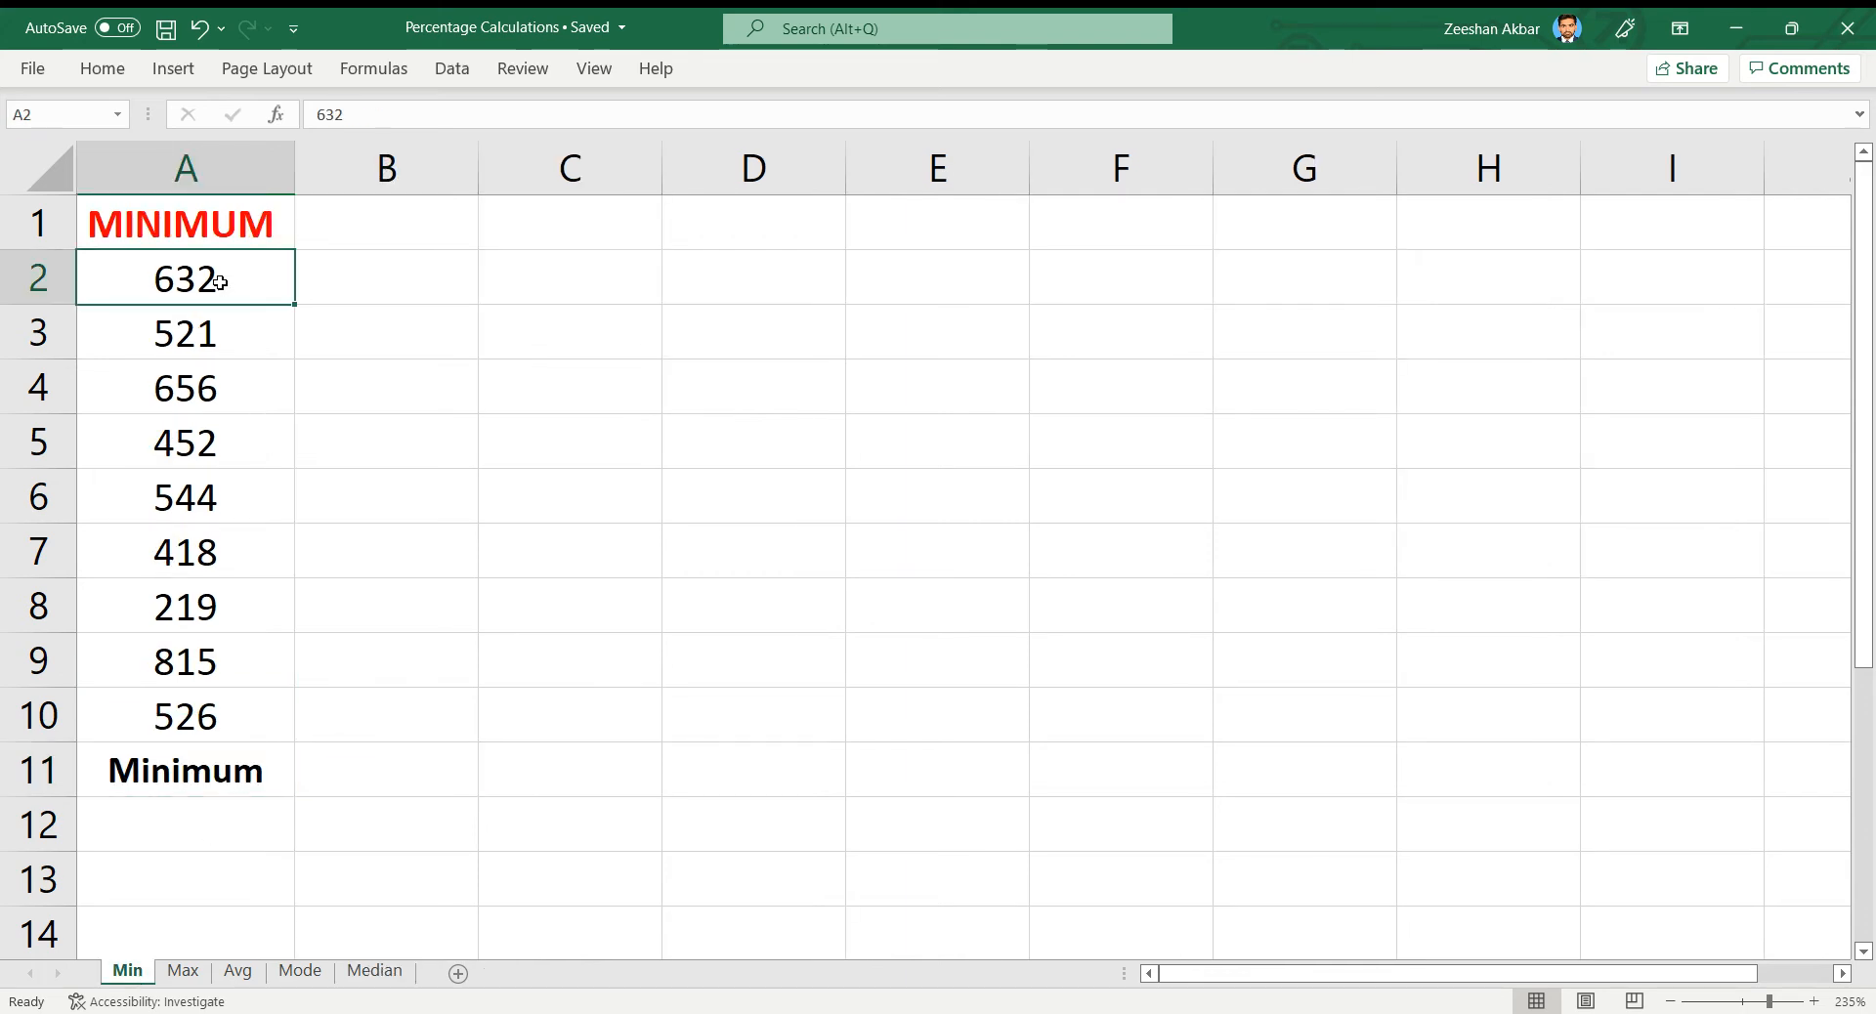
key("shift+Down")
key("shift+Down")
key("shift+Down")
key("shift+Down")
key("shift+Down")
key("shift+Down")
key("shift+Down")
key("shift+Down")
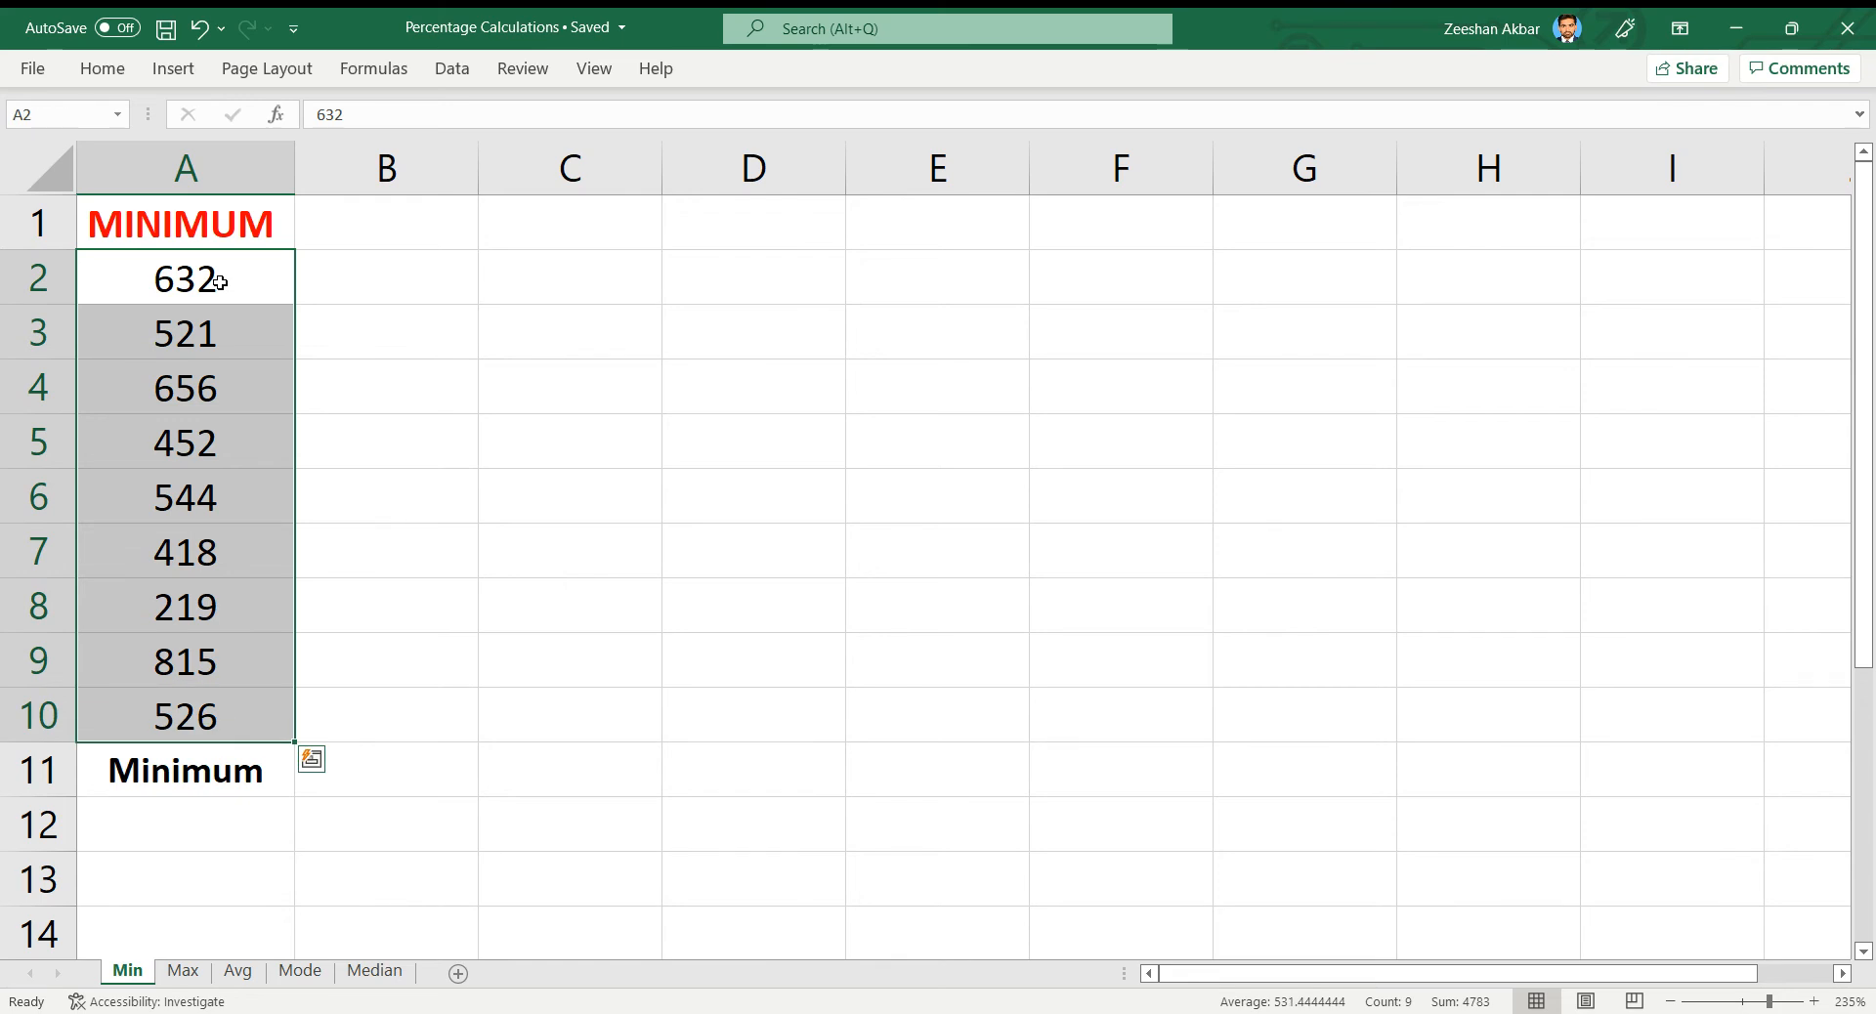
Go through column A cell by cell, from the MINIMUM heading down to the Minimum label in A11.
left_click(198, 210)
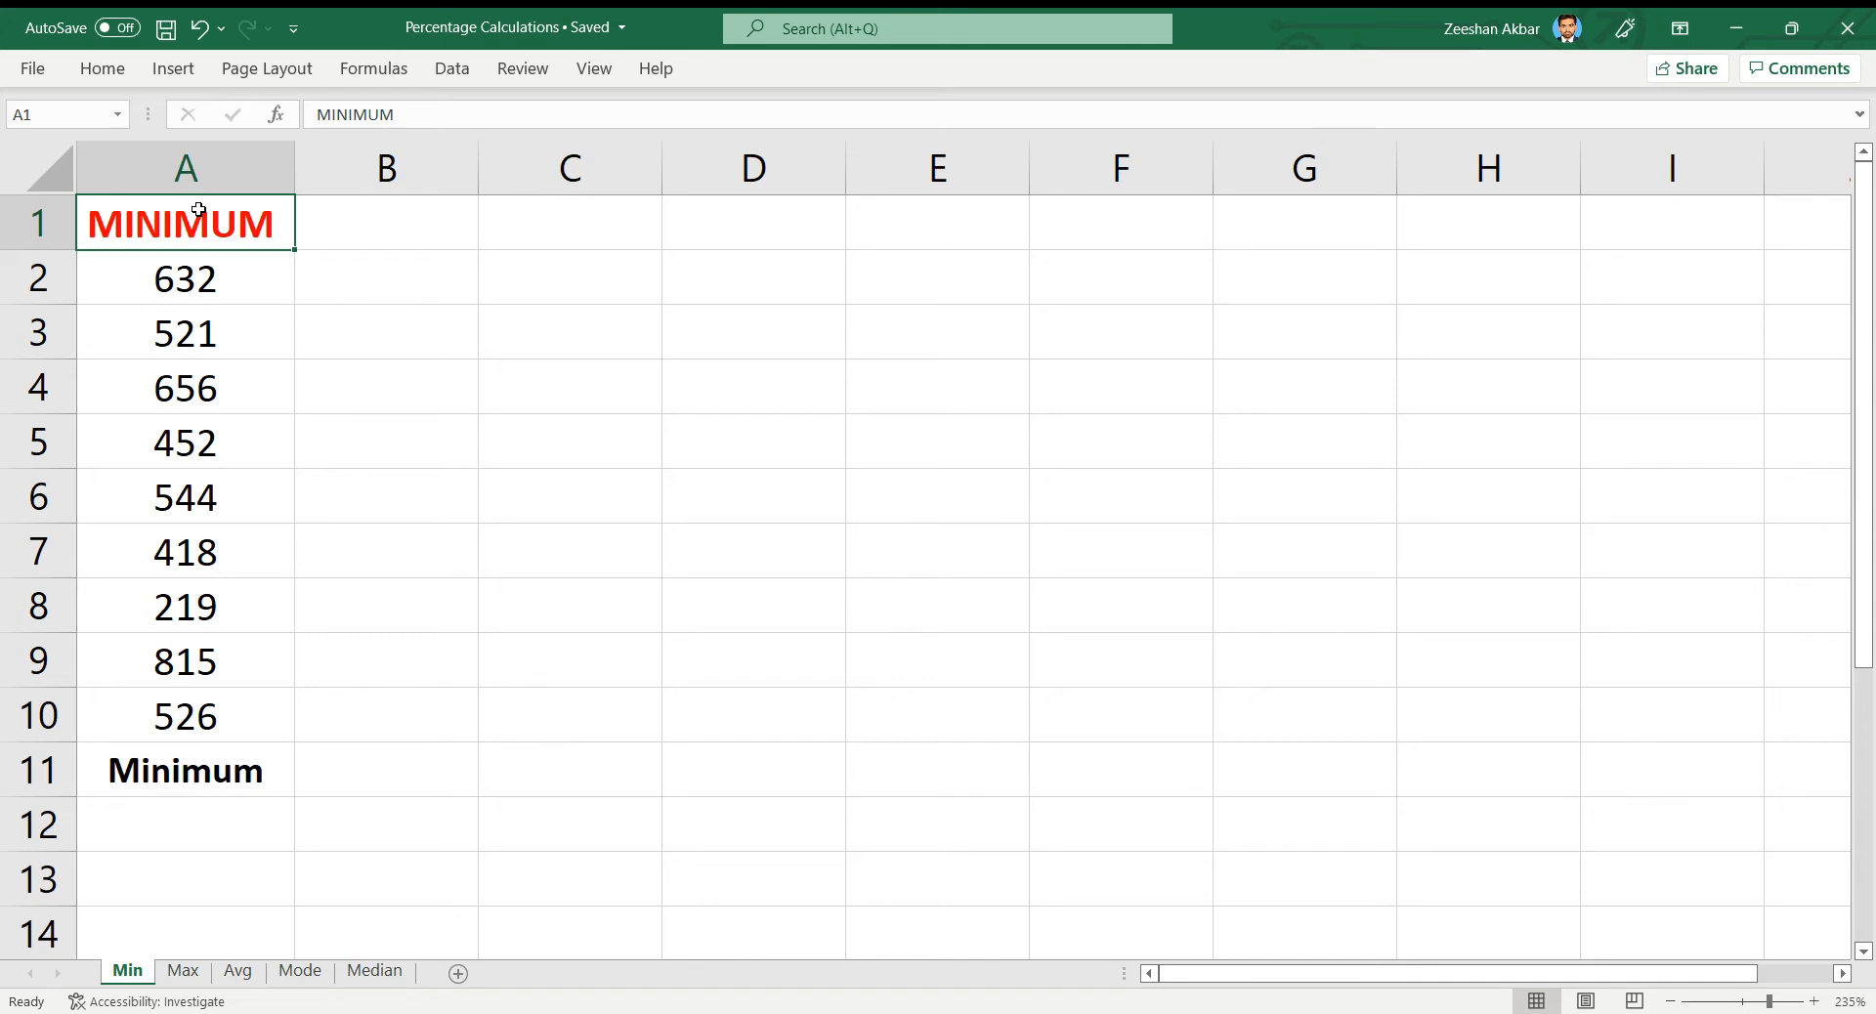
key("Down")
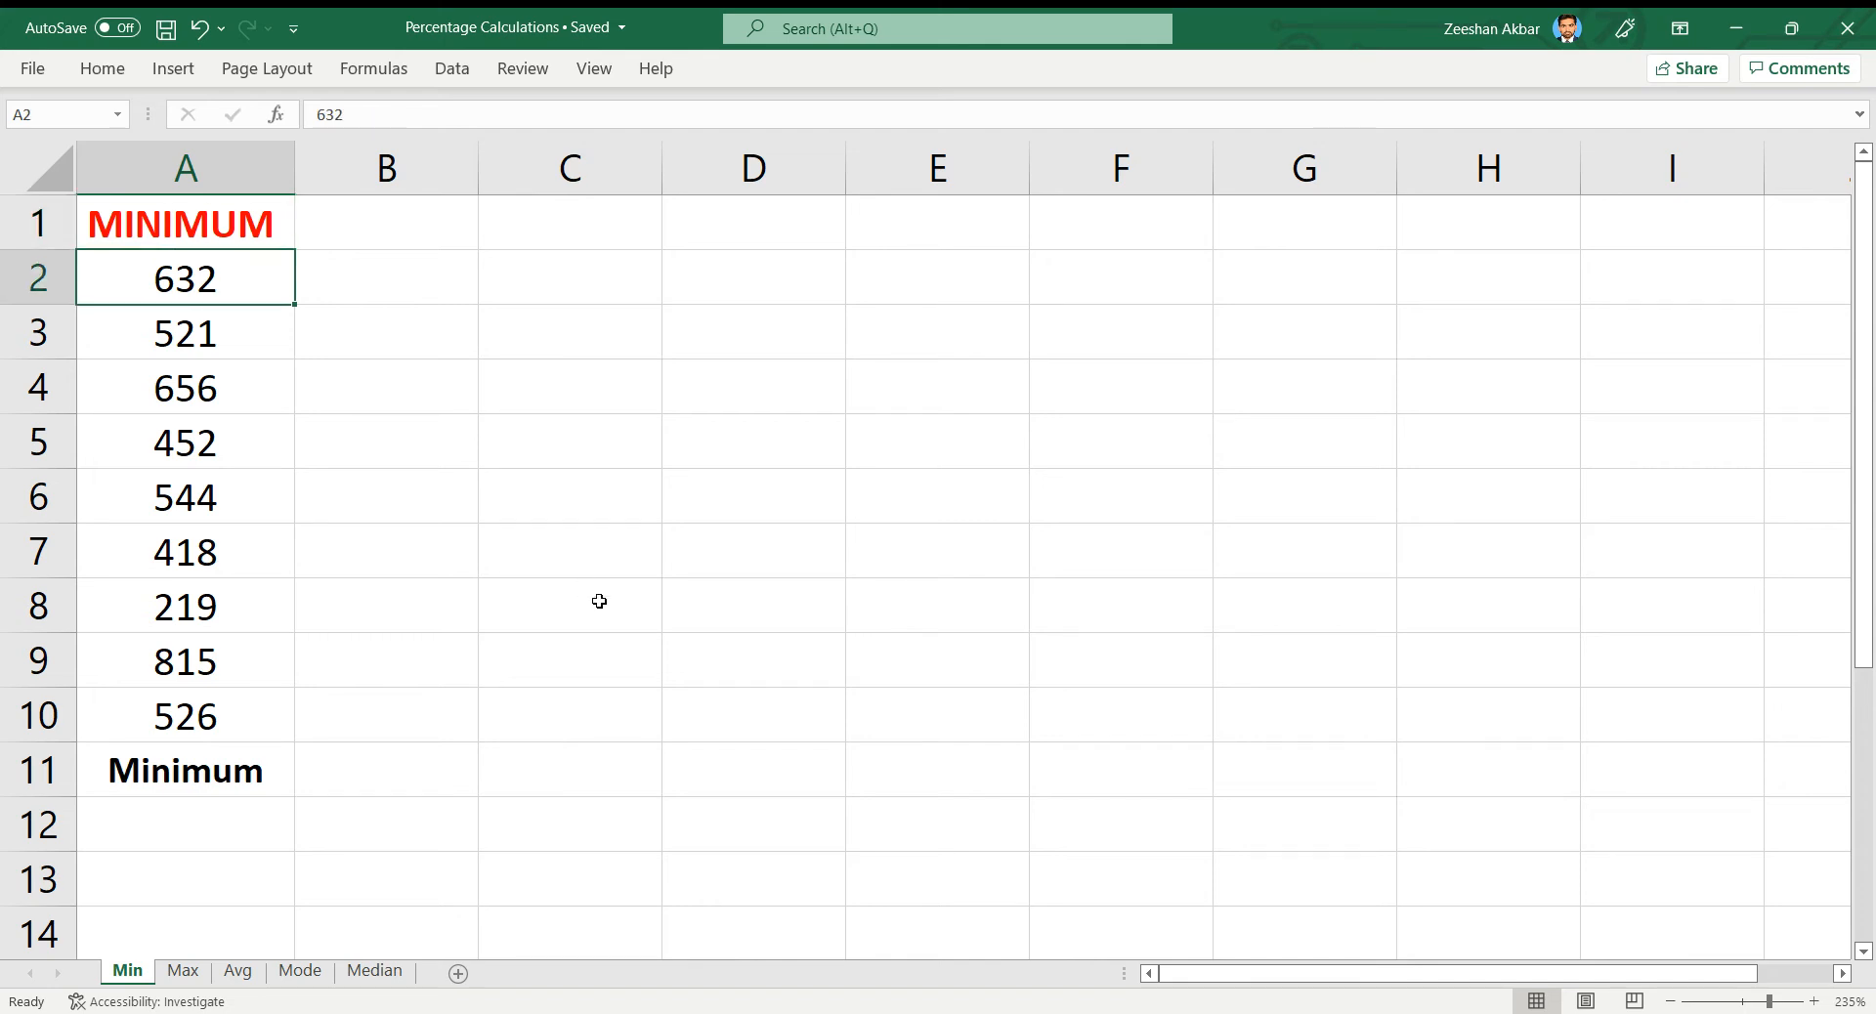
key("Down")
key("Down")
key("Down")
key("Down")
key("Down")
key("Down")
key("Down")
key("Down")
key("Down")
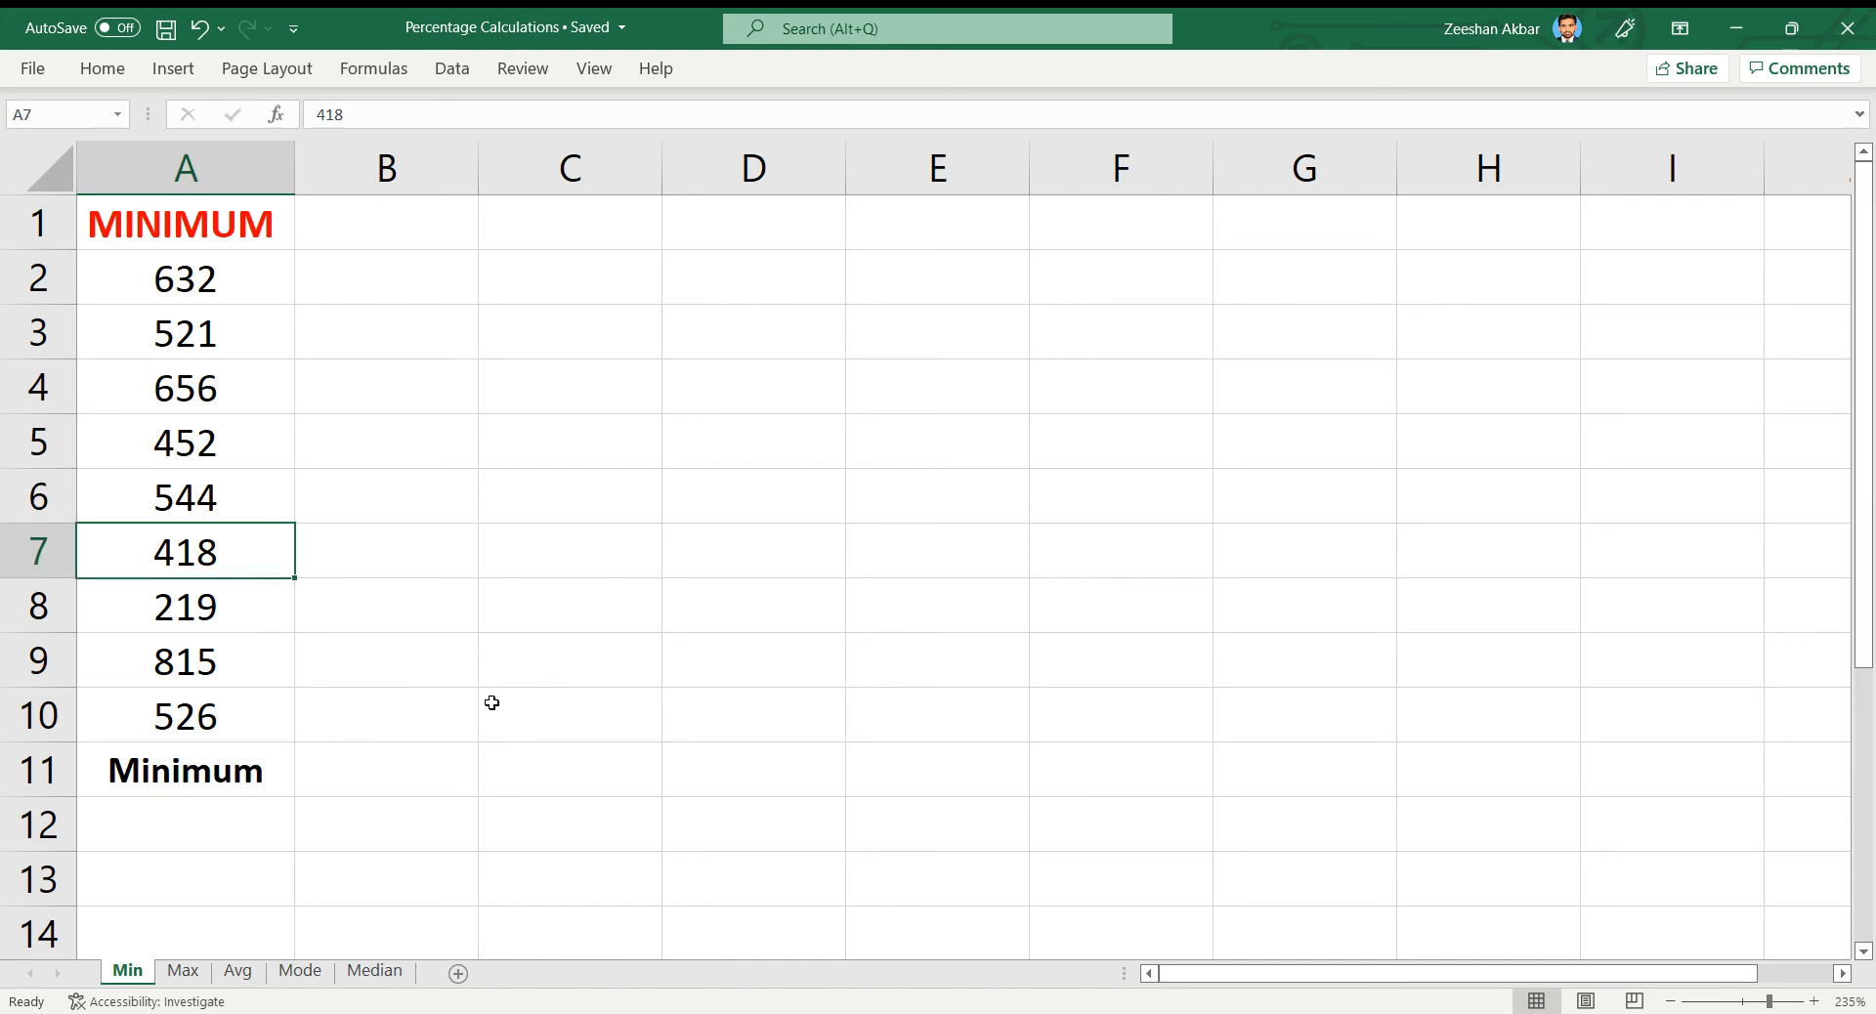
Begin a formula with the MIN function in cell B11, beside the Minimum label.
key("Right")
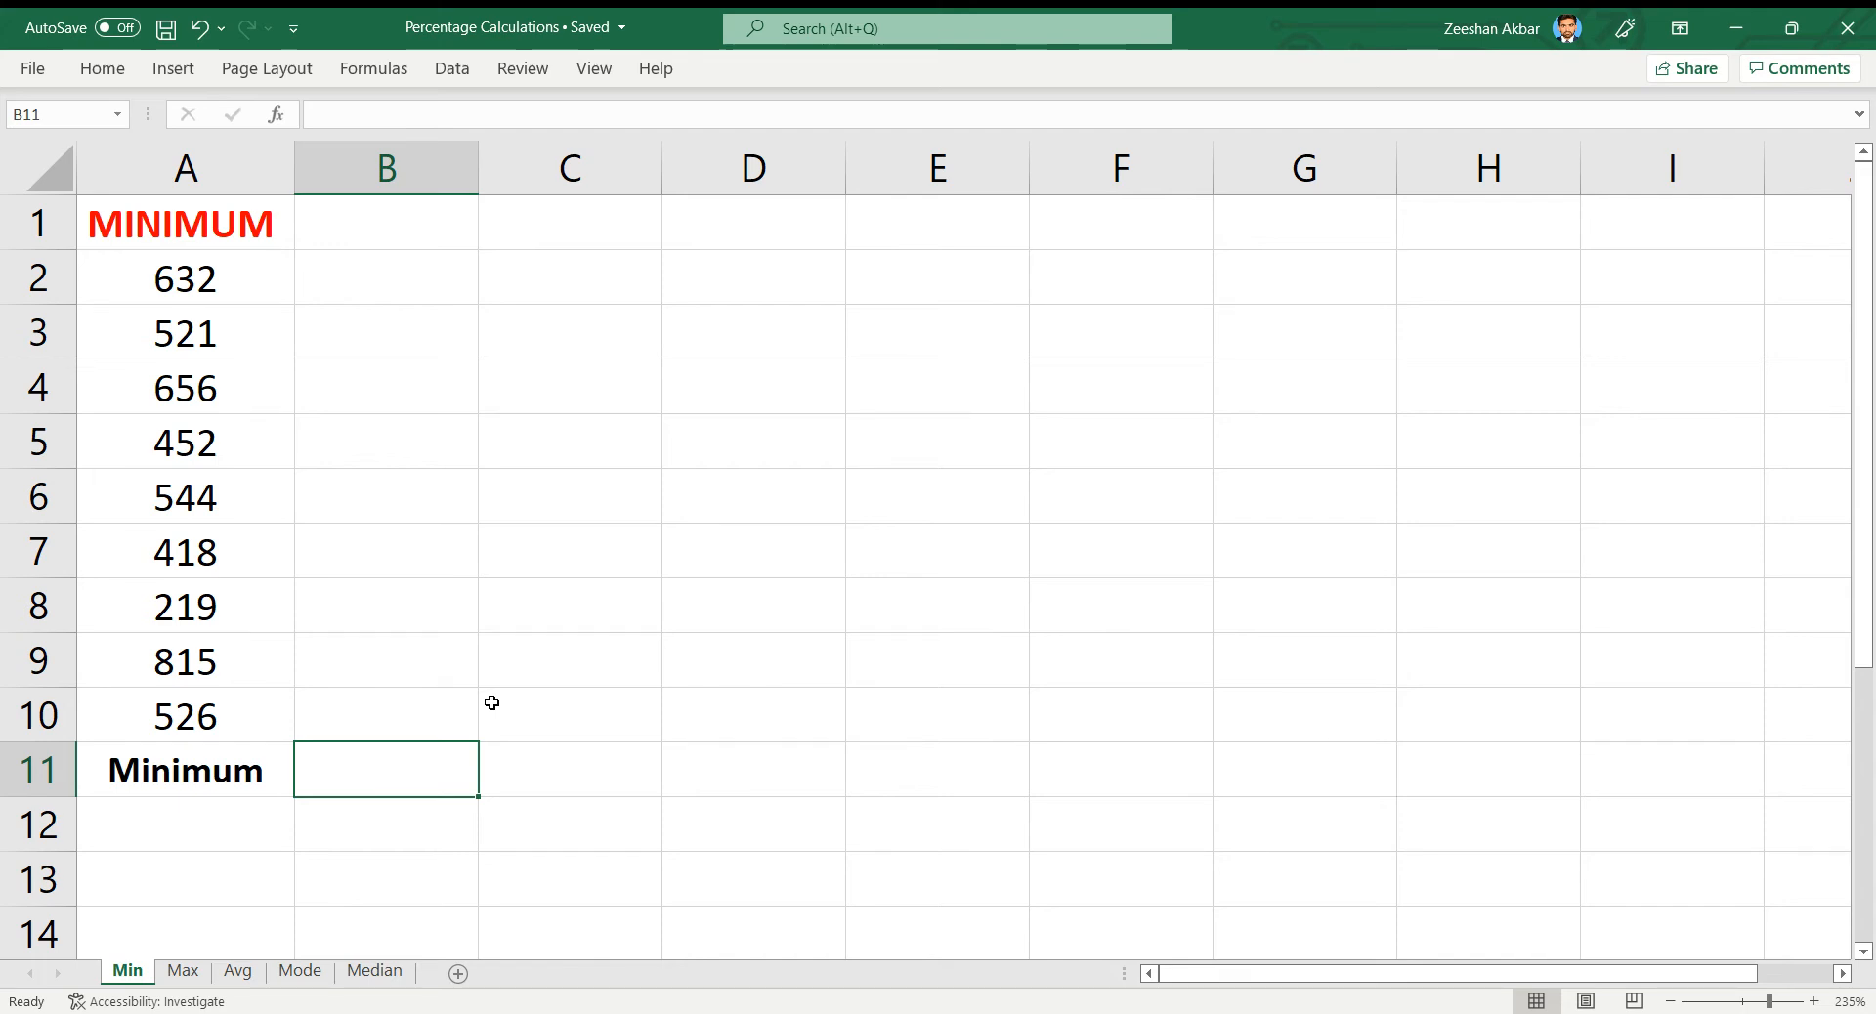
type("=")
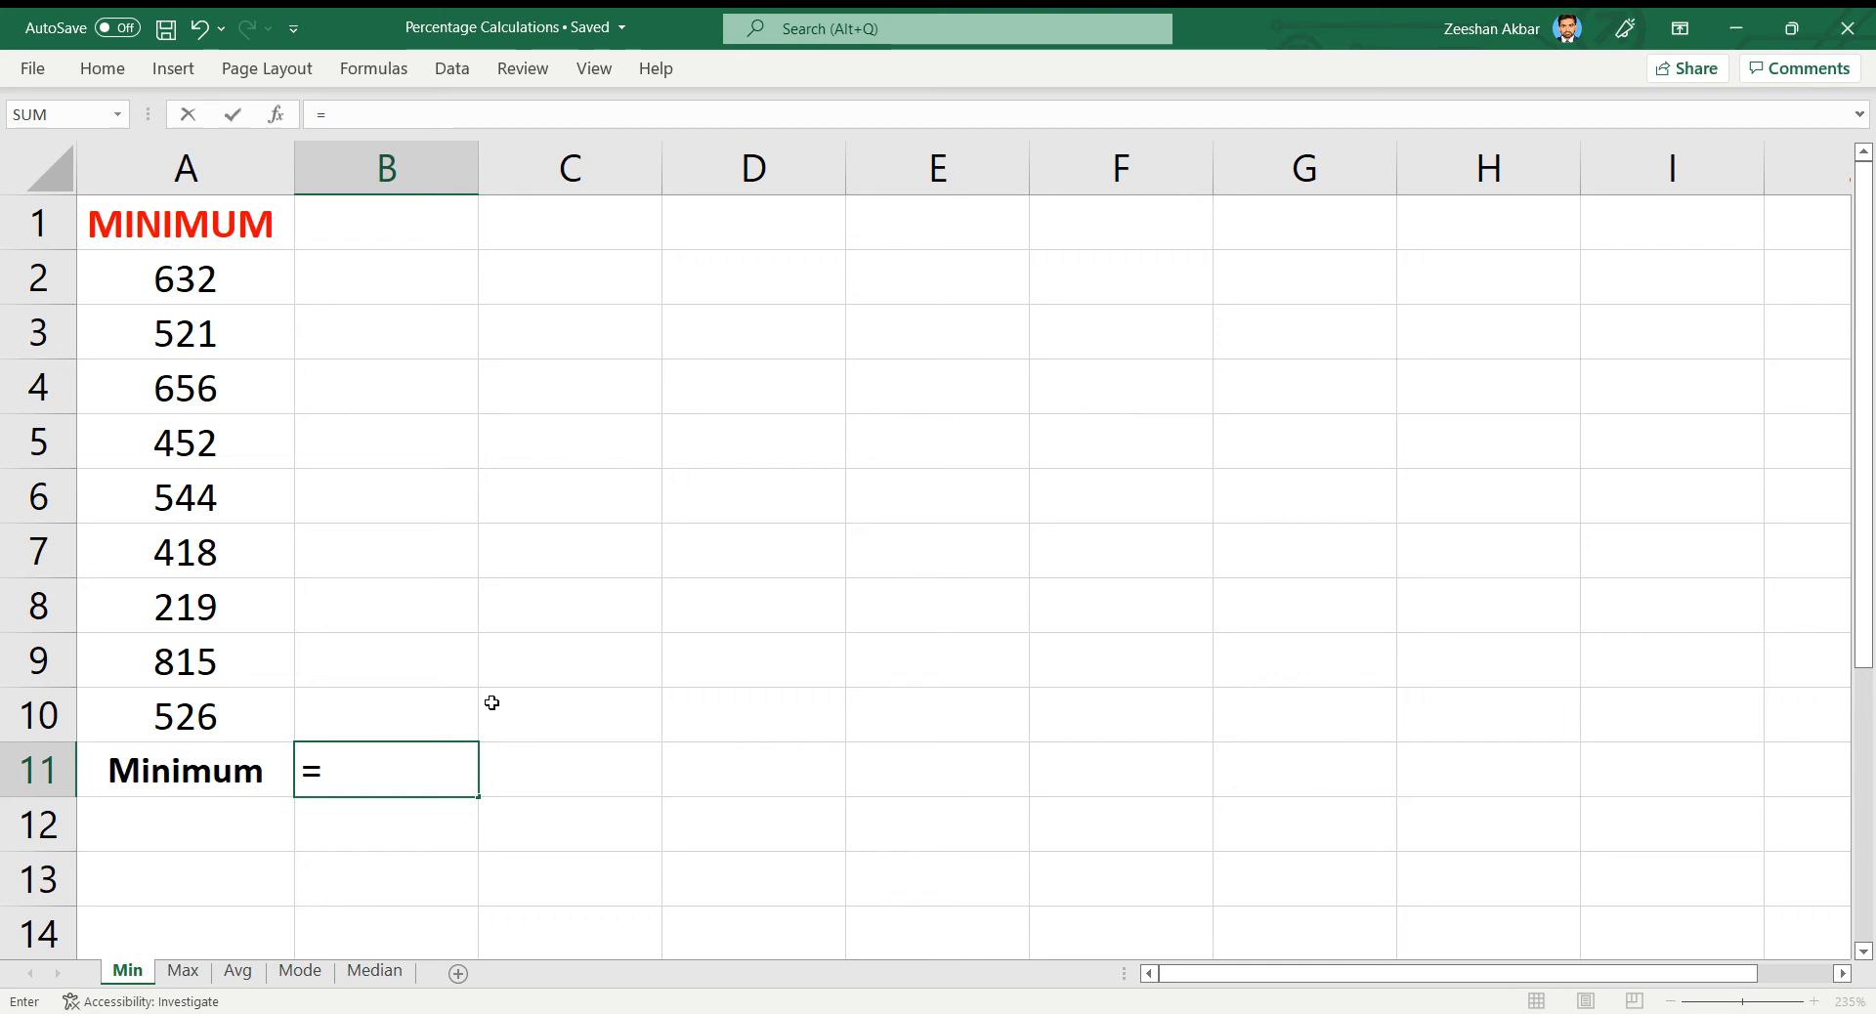
type("min")
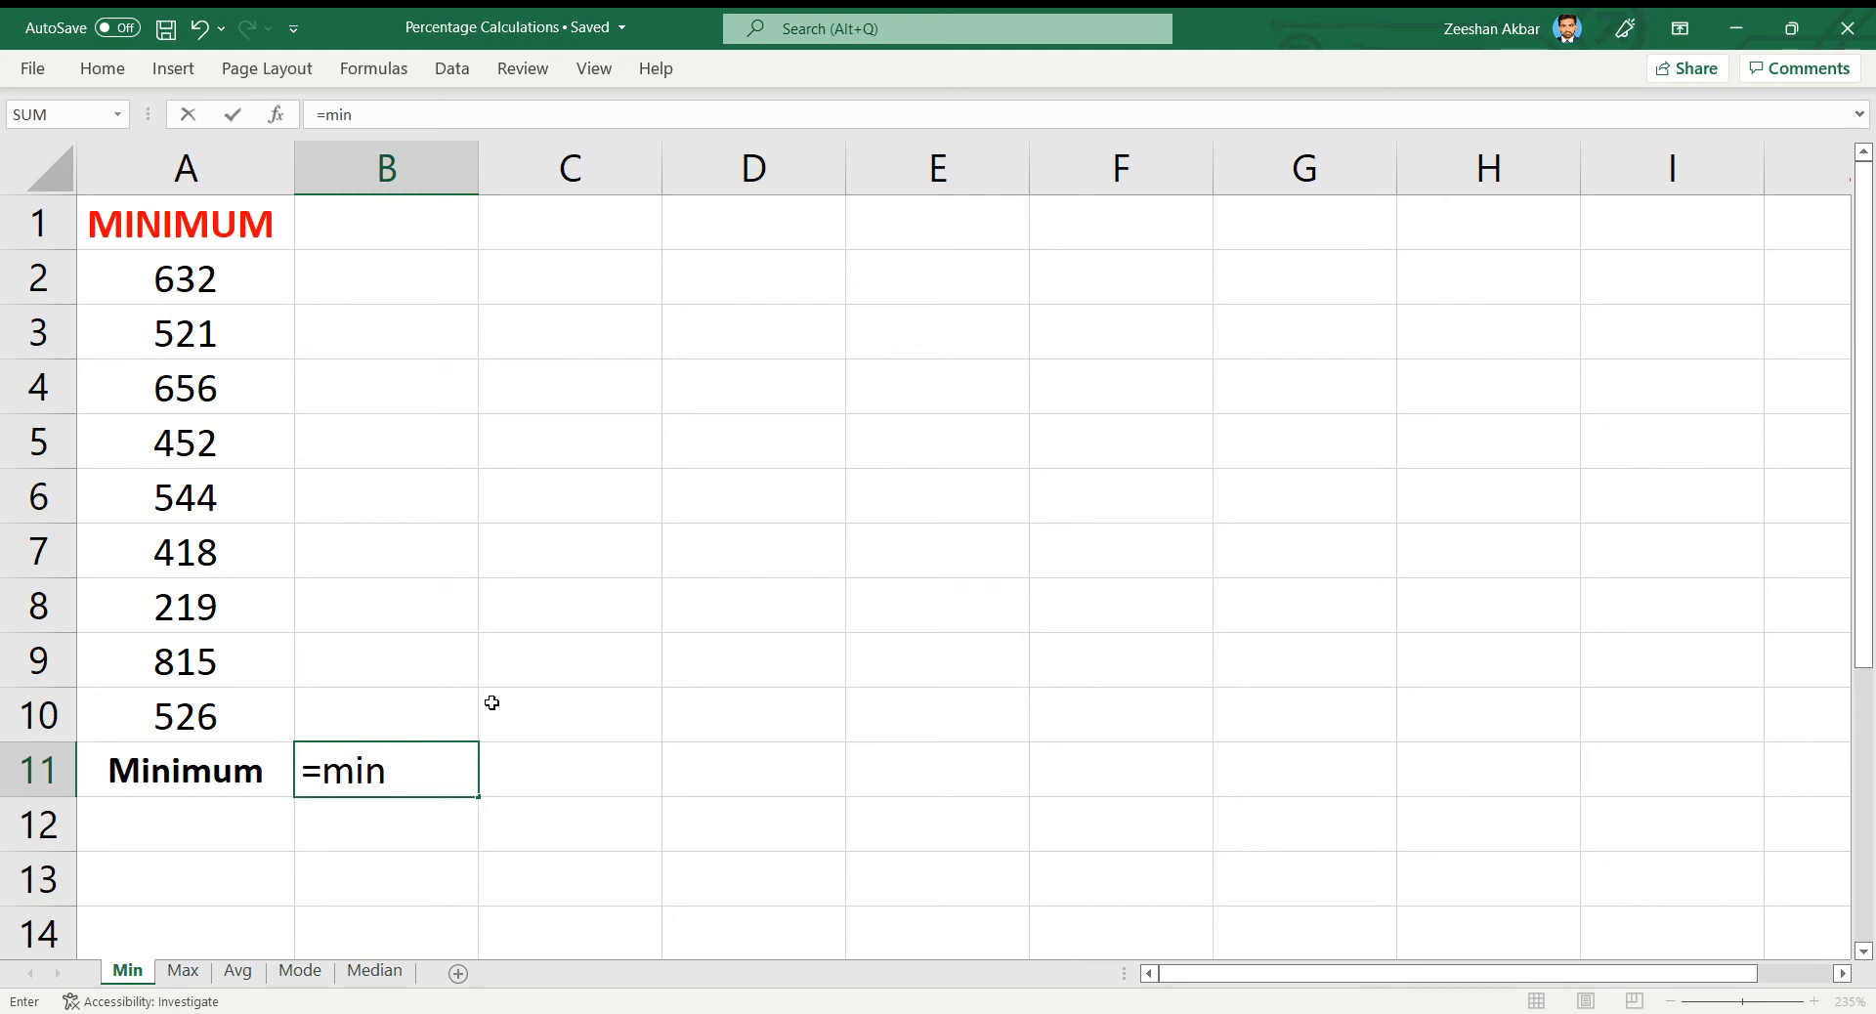
key("BackSpace")
key("BackSpace")
key("BackSpace")
type("MIN")
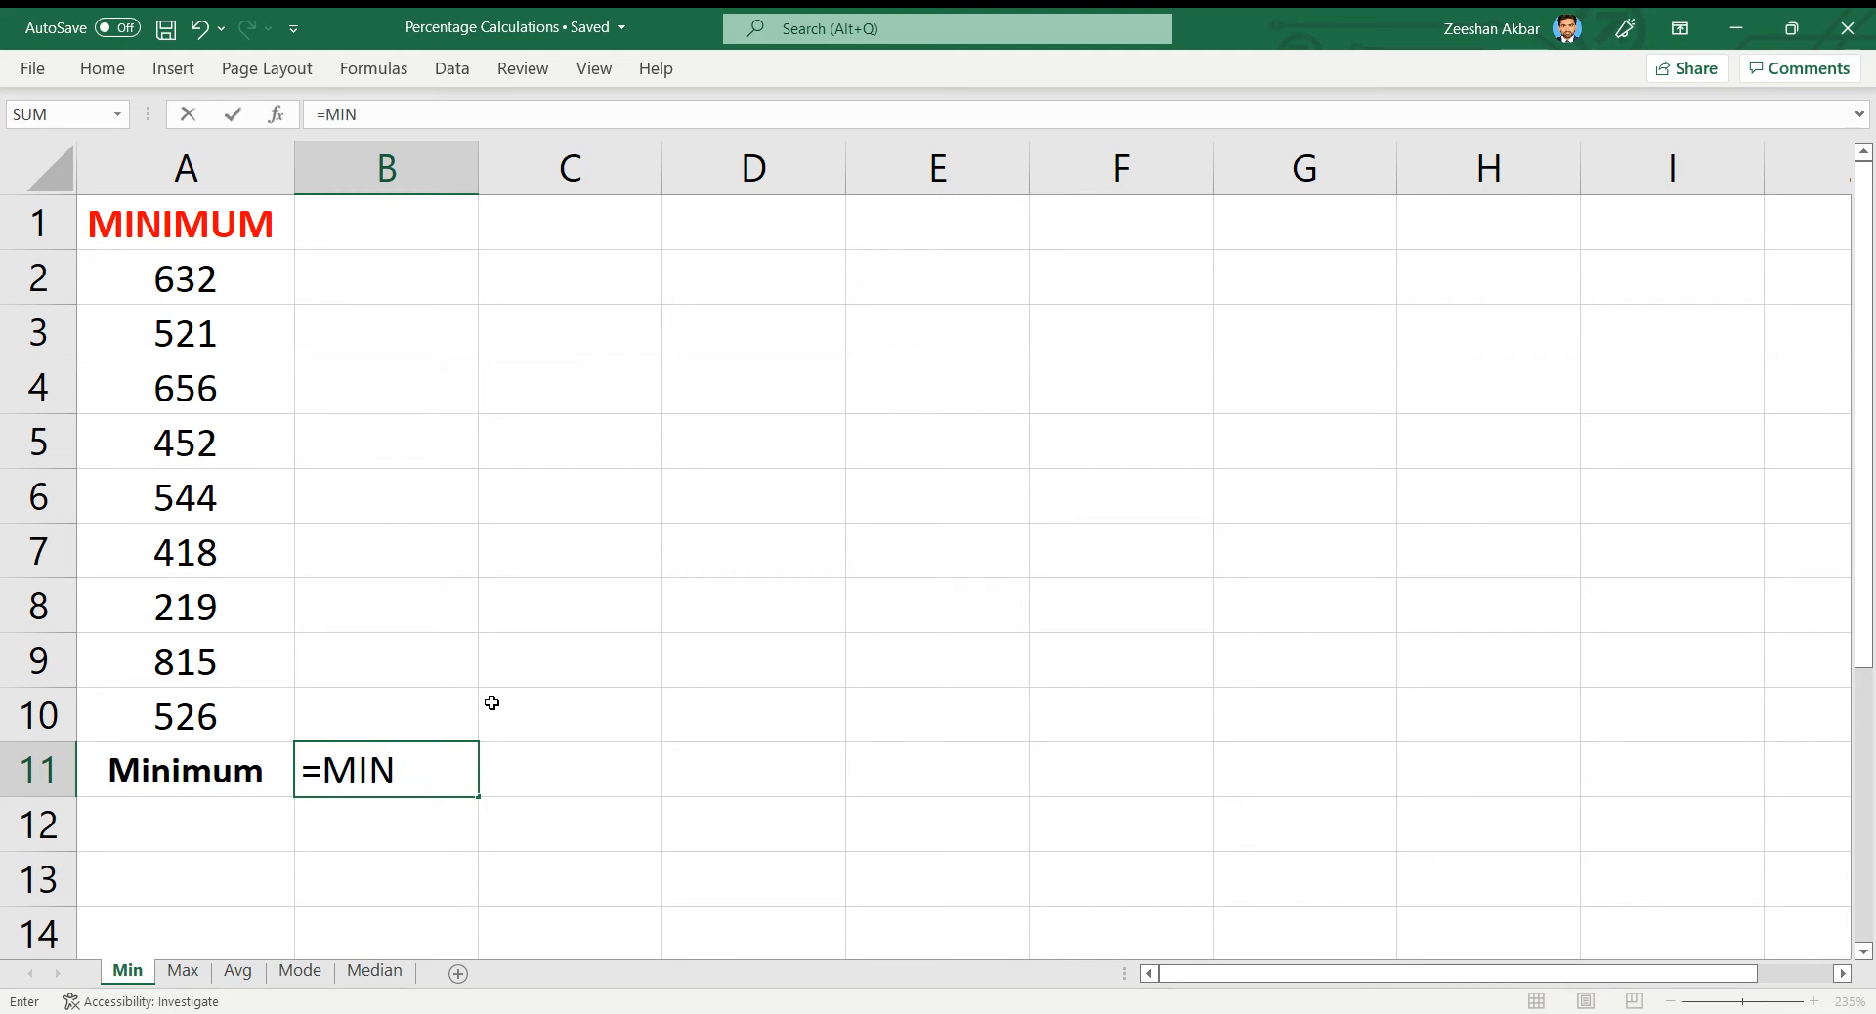
type("IMUM")
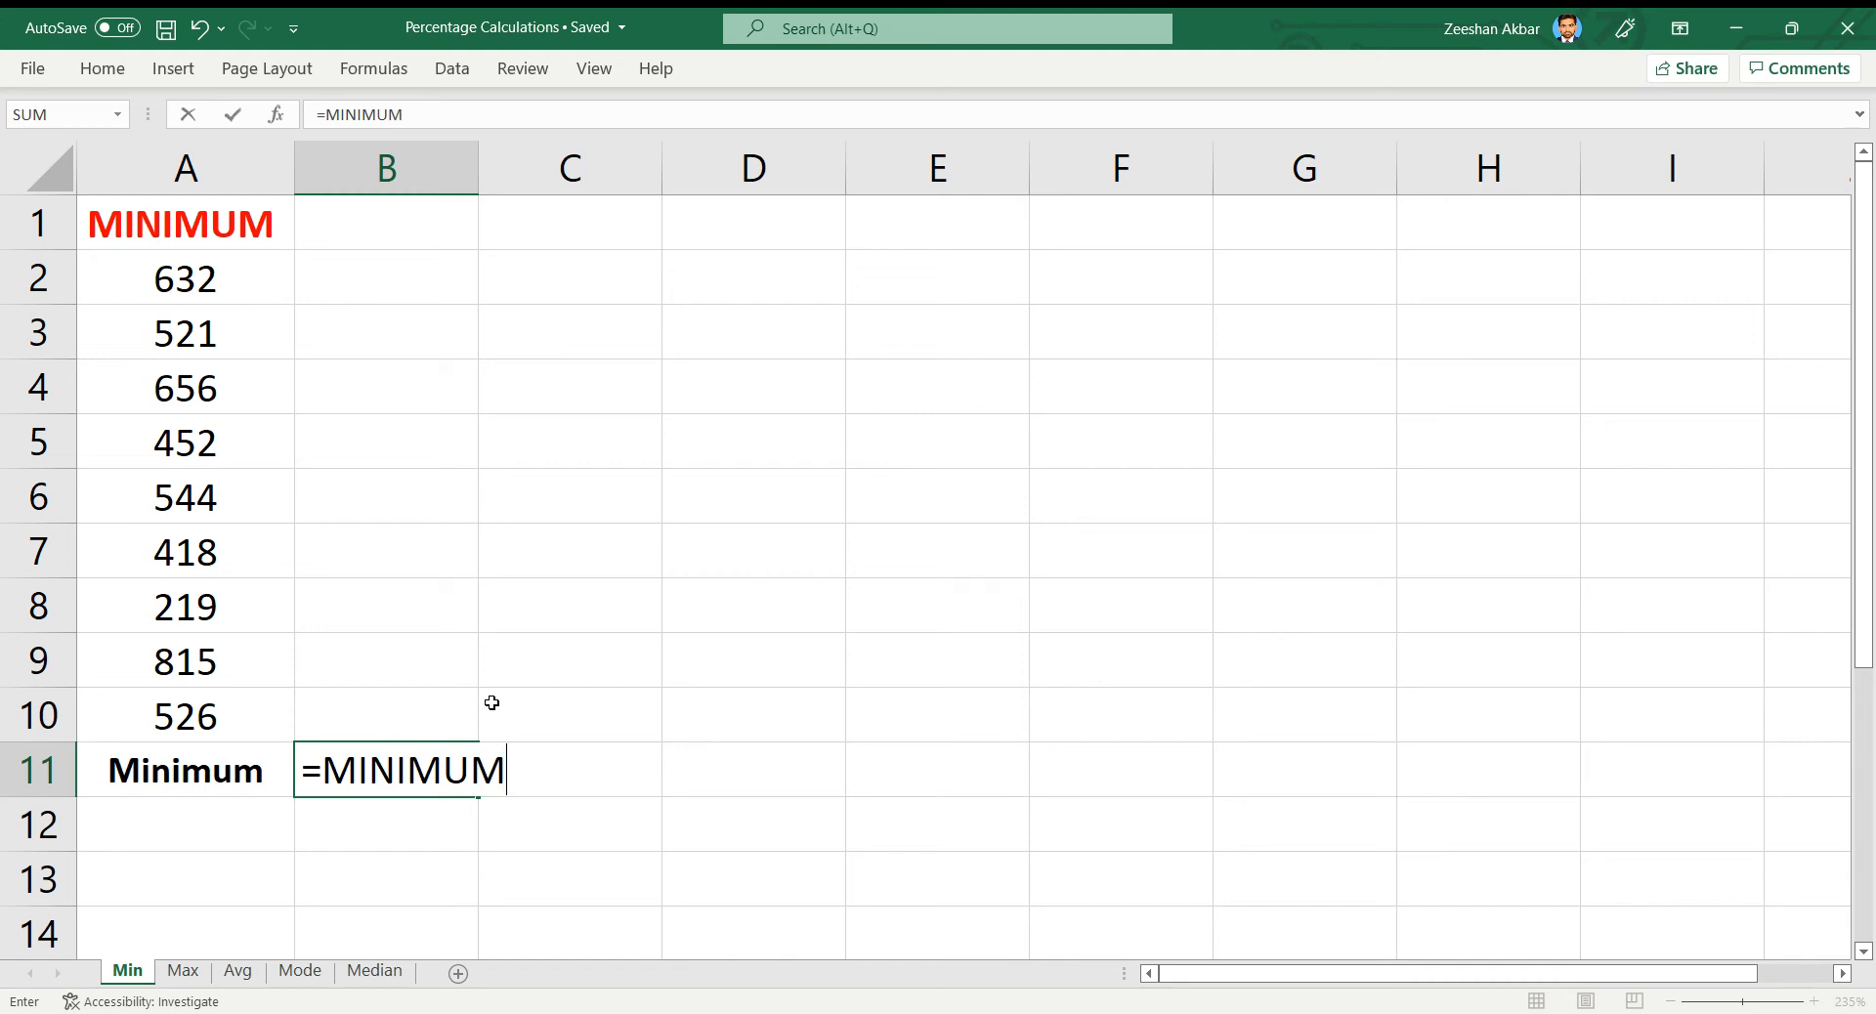
key("BackSpace")
key("BackSpace")
key("BackSpace")
key("BackSpace")
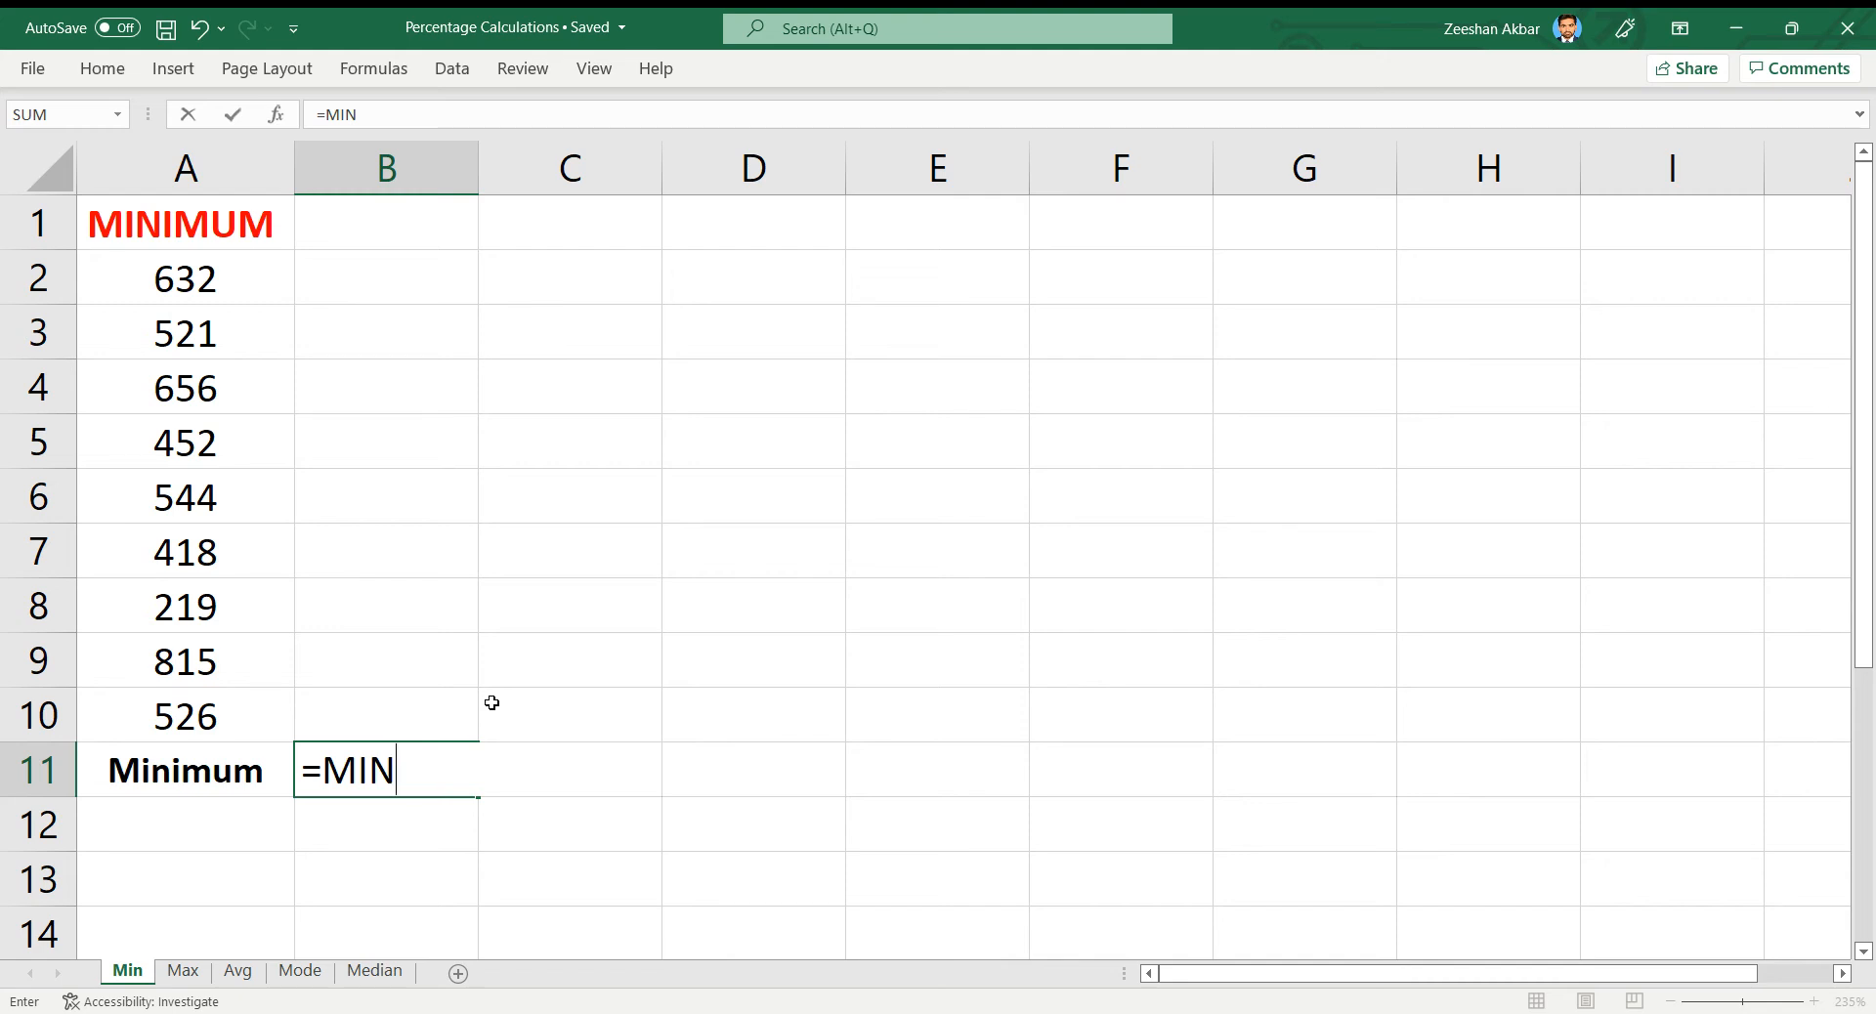
Complete the MIN formula in B11 with the range A2:A10 and enter it.
type("(")
left_click_drag(185, 285, 180, 720)
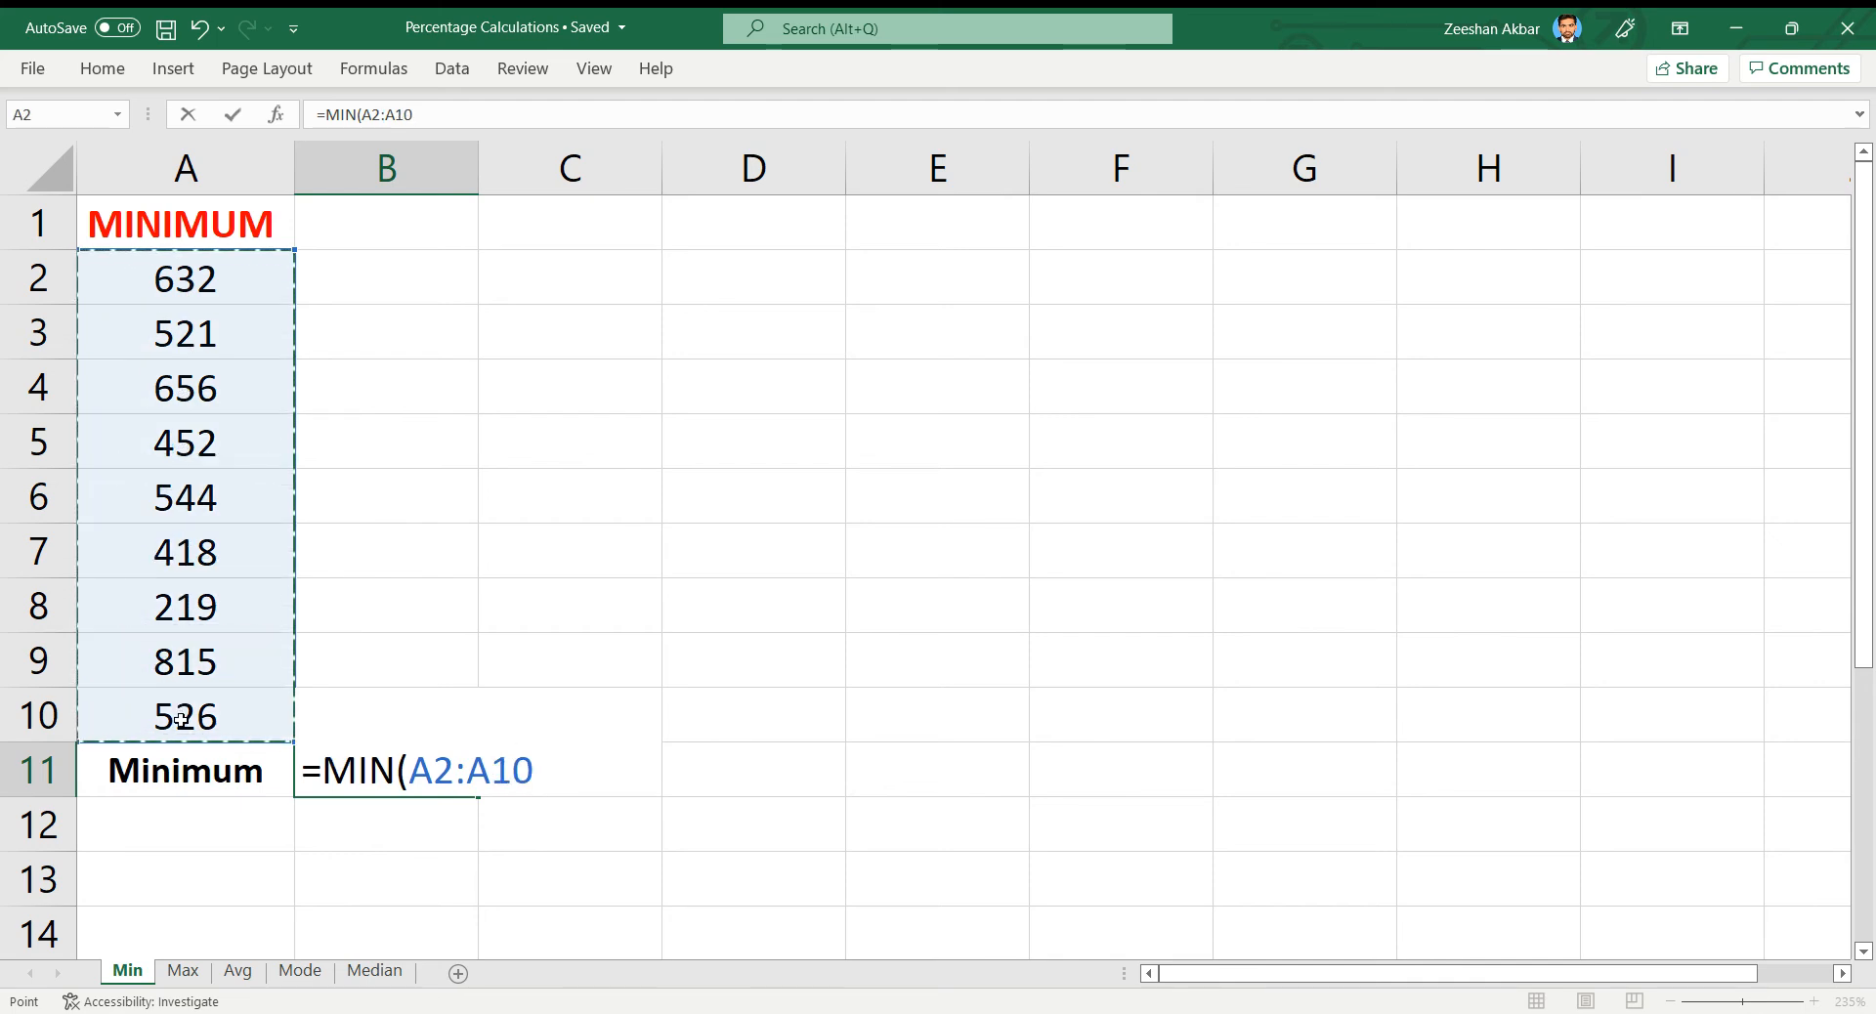
type(")")
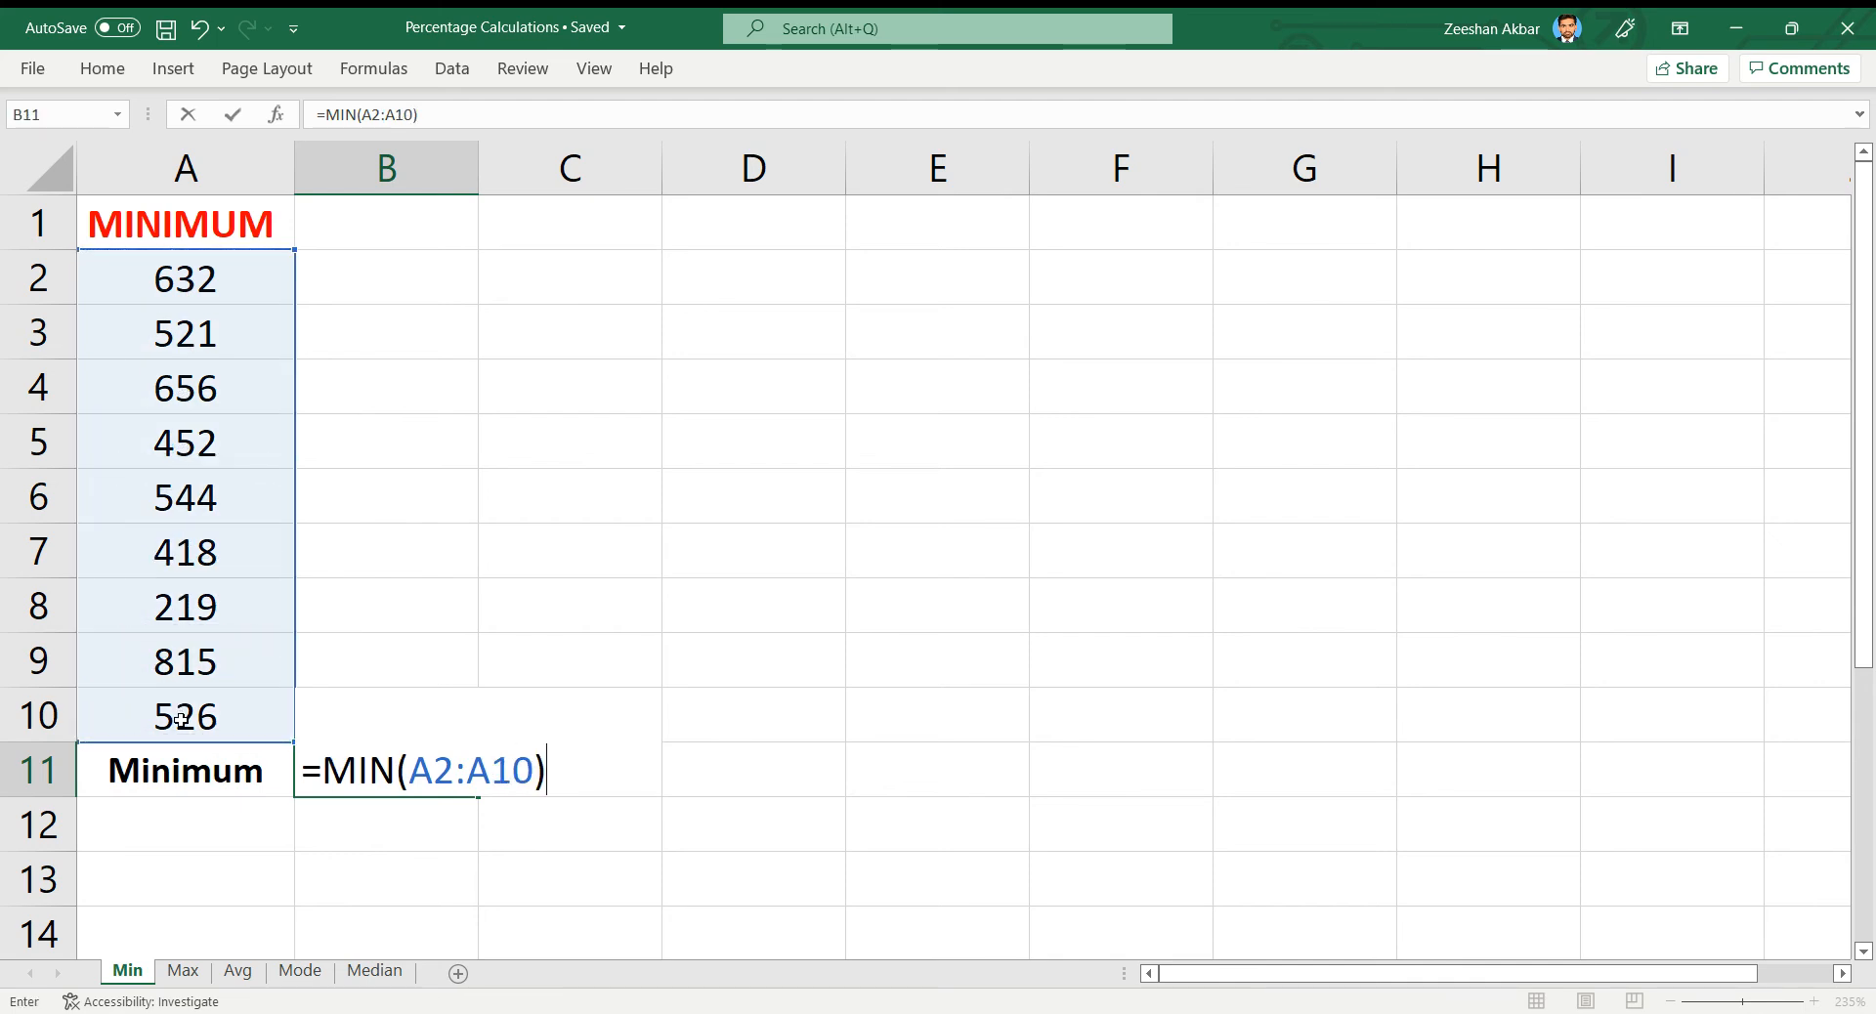
key("Return")
Make the minimum result in cell B11 bold.
key("Up")
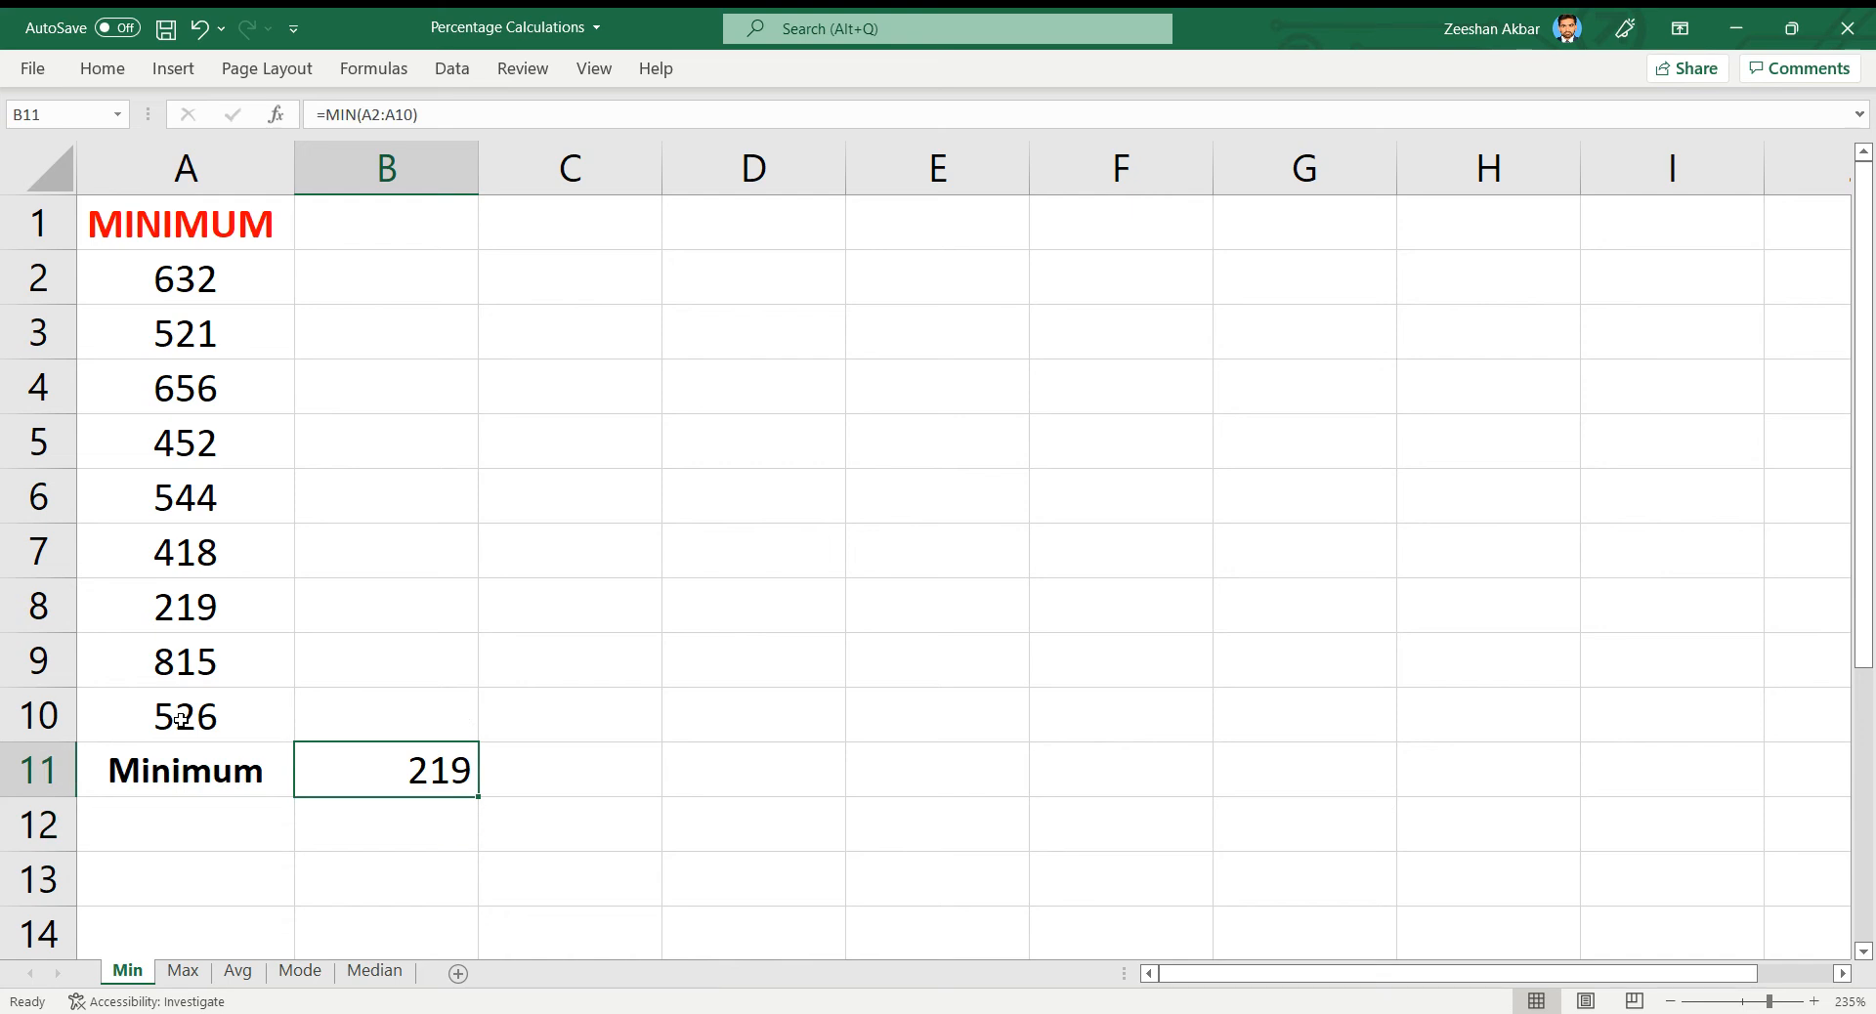
key("ctrl+b")
key("Left")
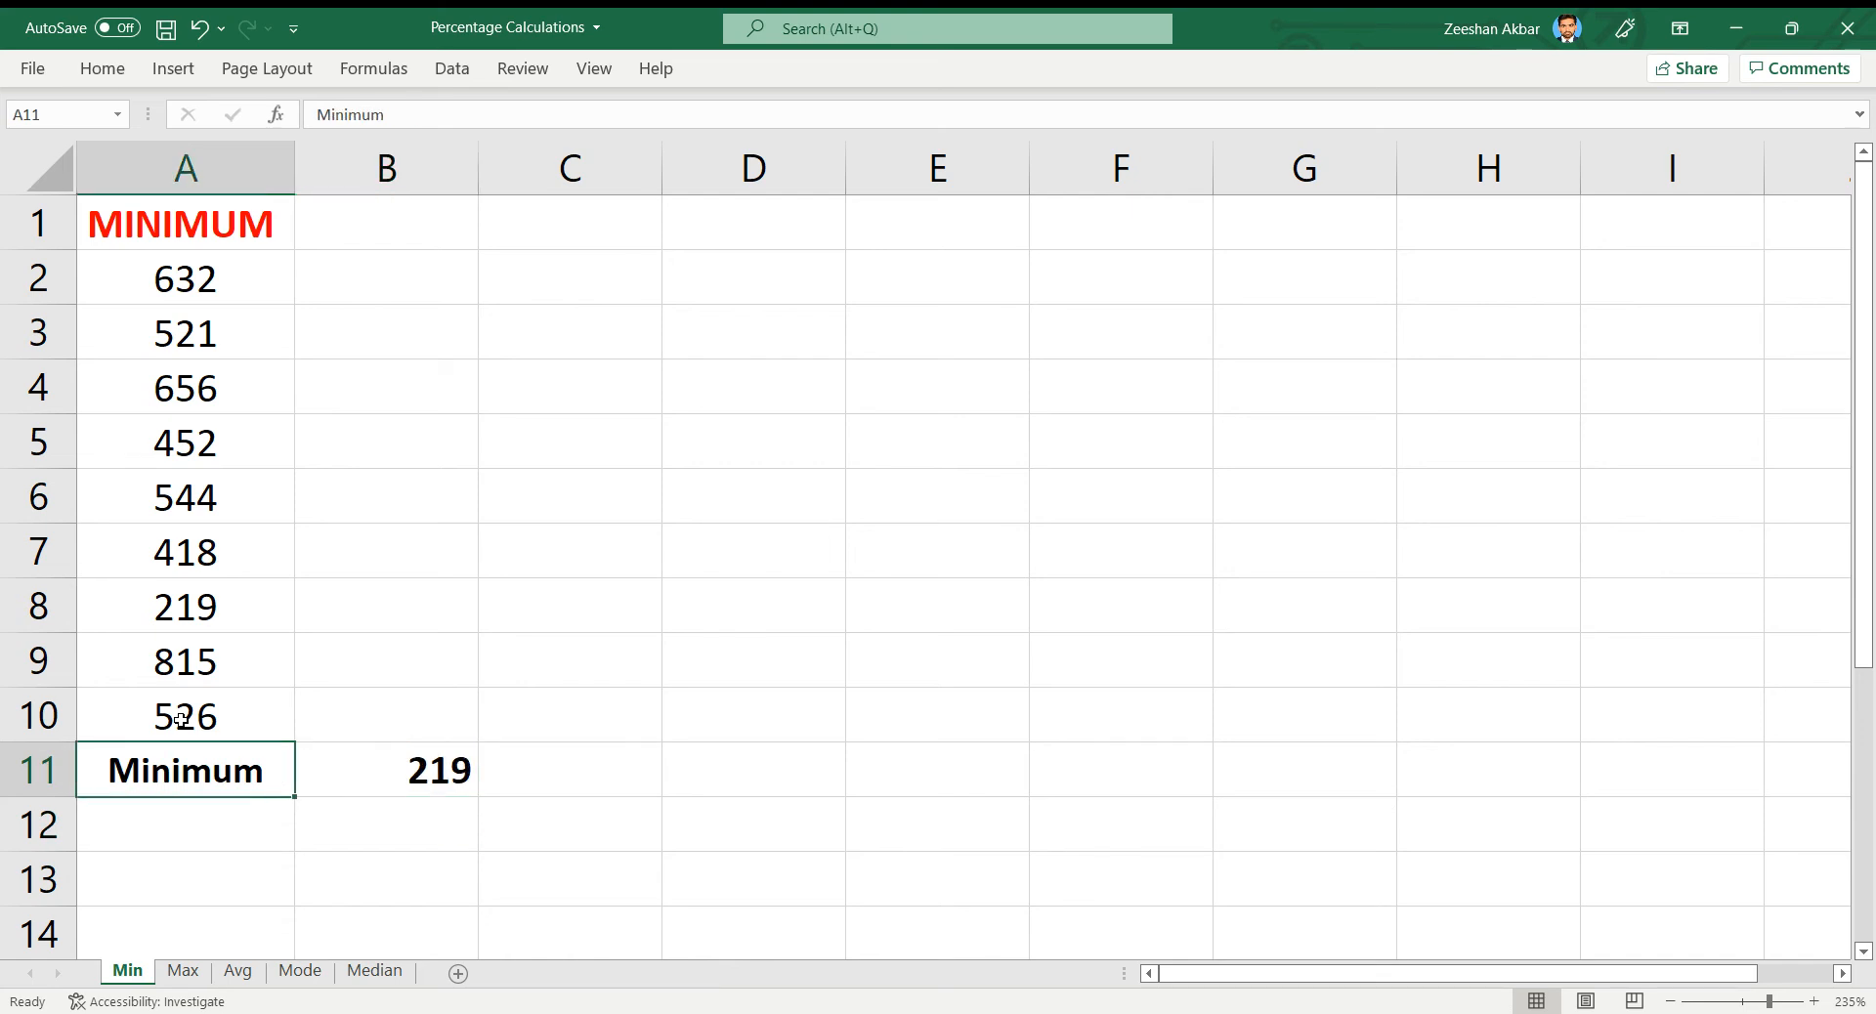
Review the numbers in A2:A10 and locate the cell that matches the minimum result.
key("Up")
key("shift+Up")
key("shift+Up")
key("shift+Up")
key("shift+Up")
key("shift+Up")
key("shift+Up")
key("shift+Up")
key("shift+Up")
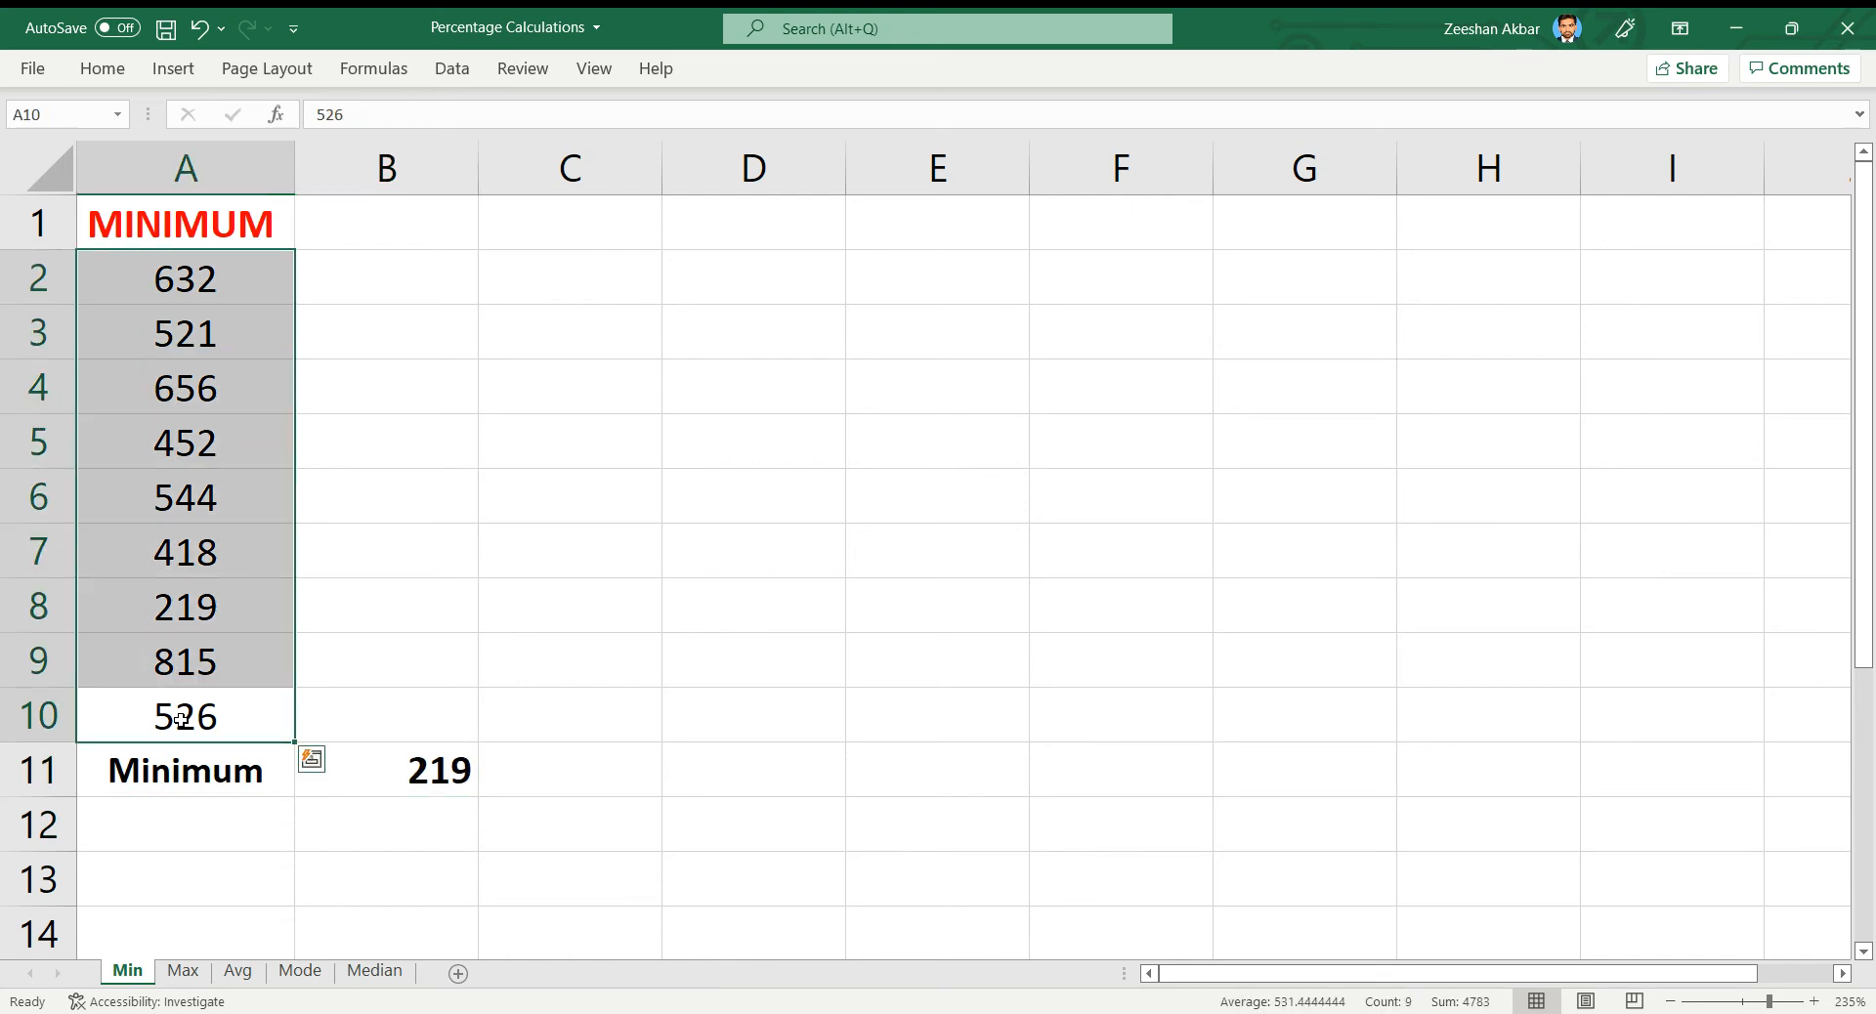
key("Down")
key("Up")
key("Up")
key("Up")
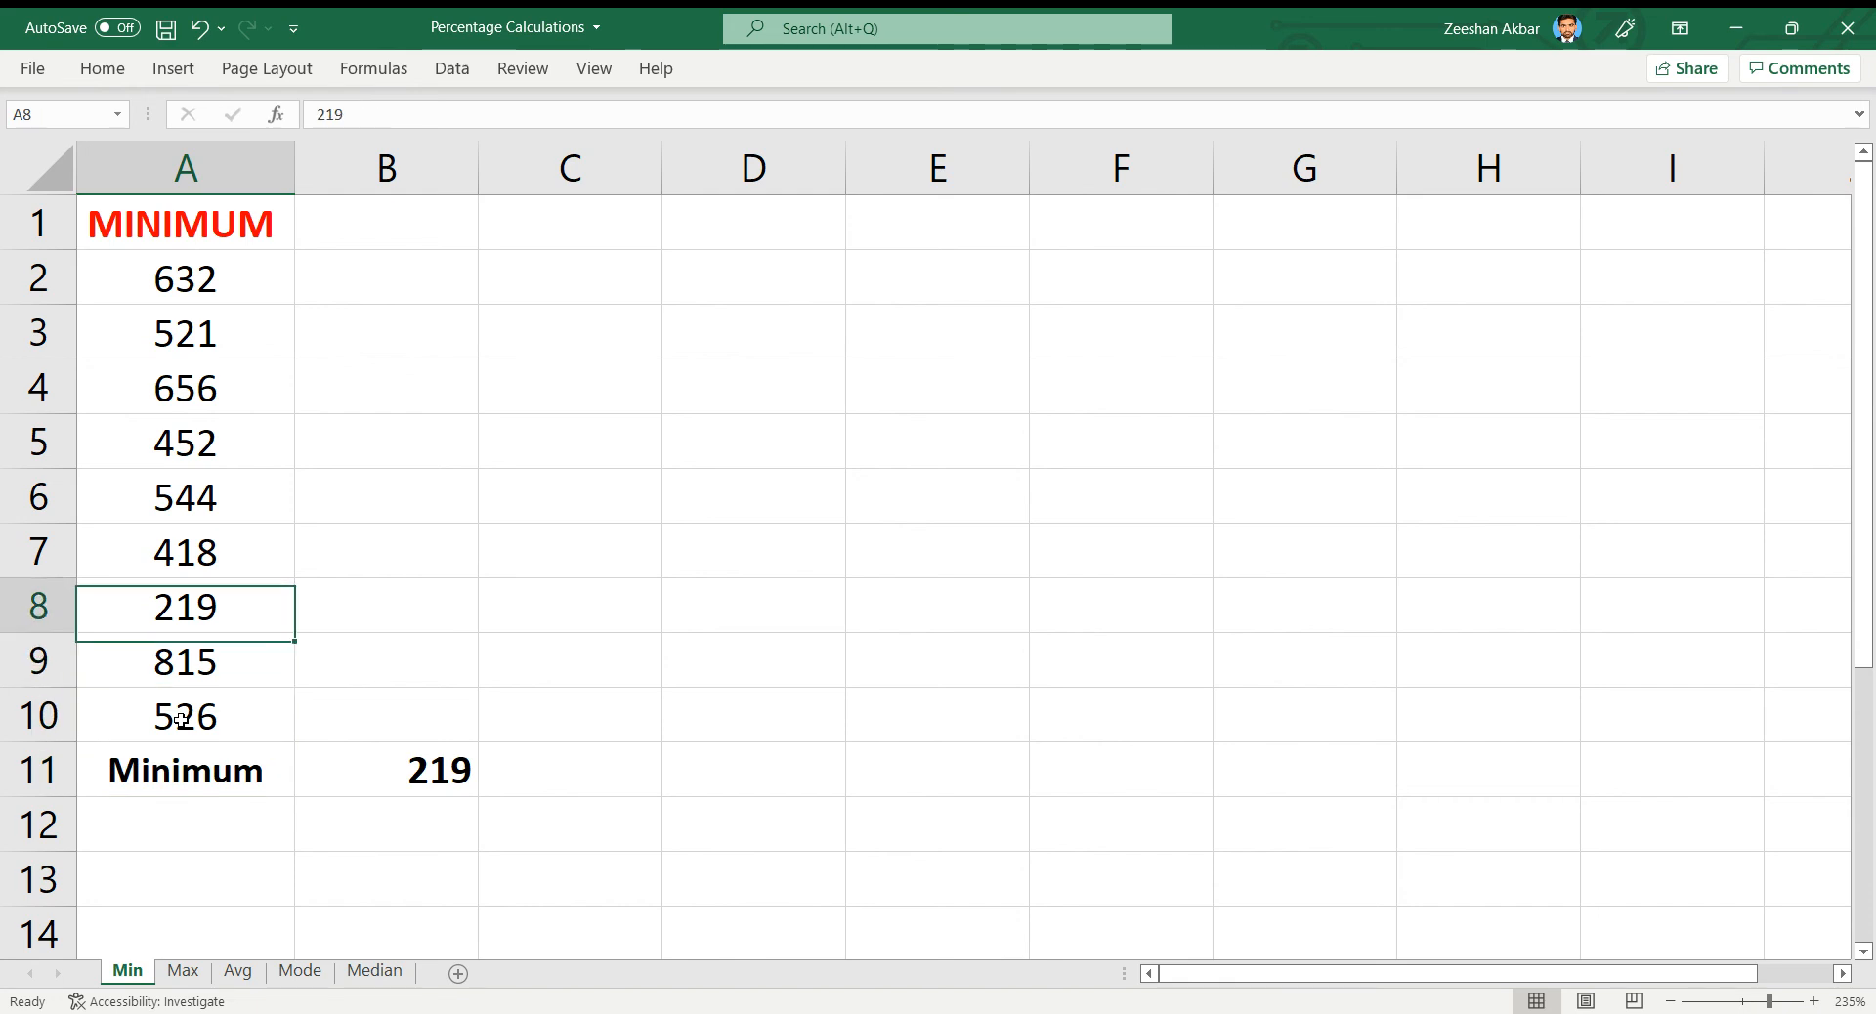
Compare the result in B11 with the full source range A2:A10 once more.
left_click(426, 781)
key("Up")
key("Left")
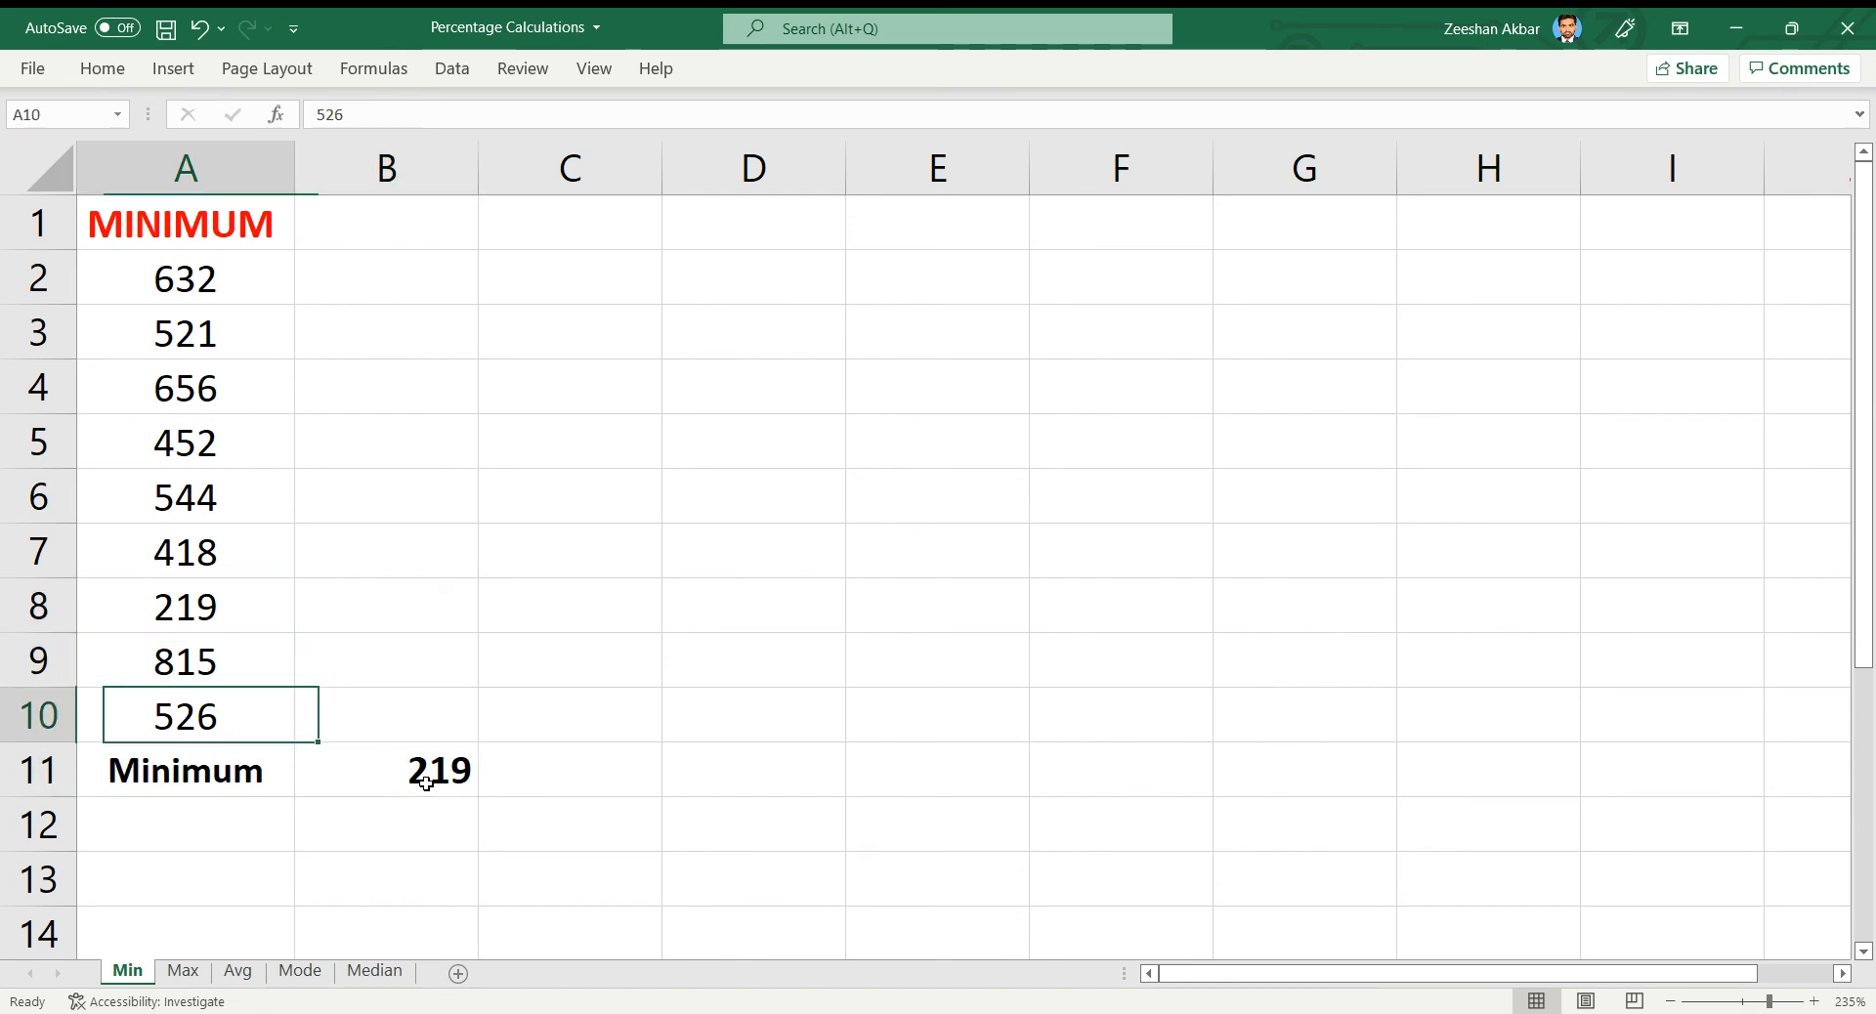
key("shift+Up")
key("shift+Up")
key("shift+Up")
key("shift+Up")
key("shift+Up")
key("shift+Up")
key("shift+Up")
key("shift+Up")
key("Down")
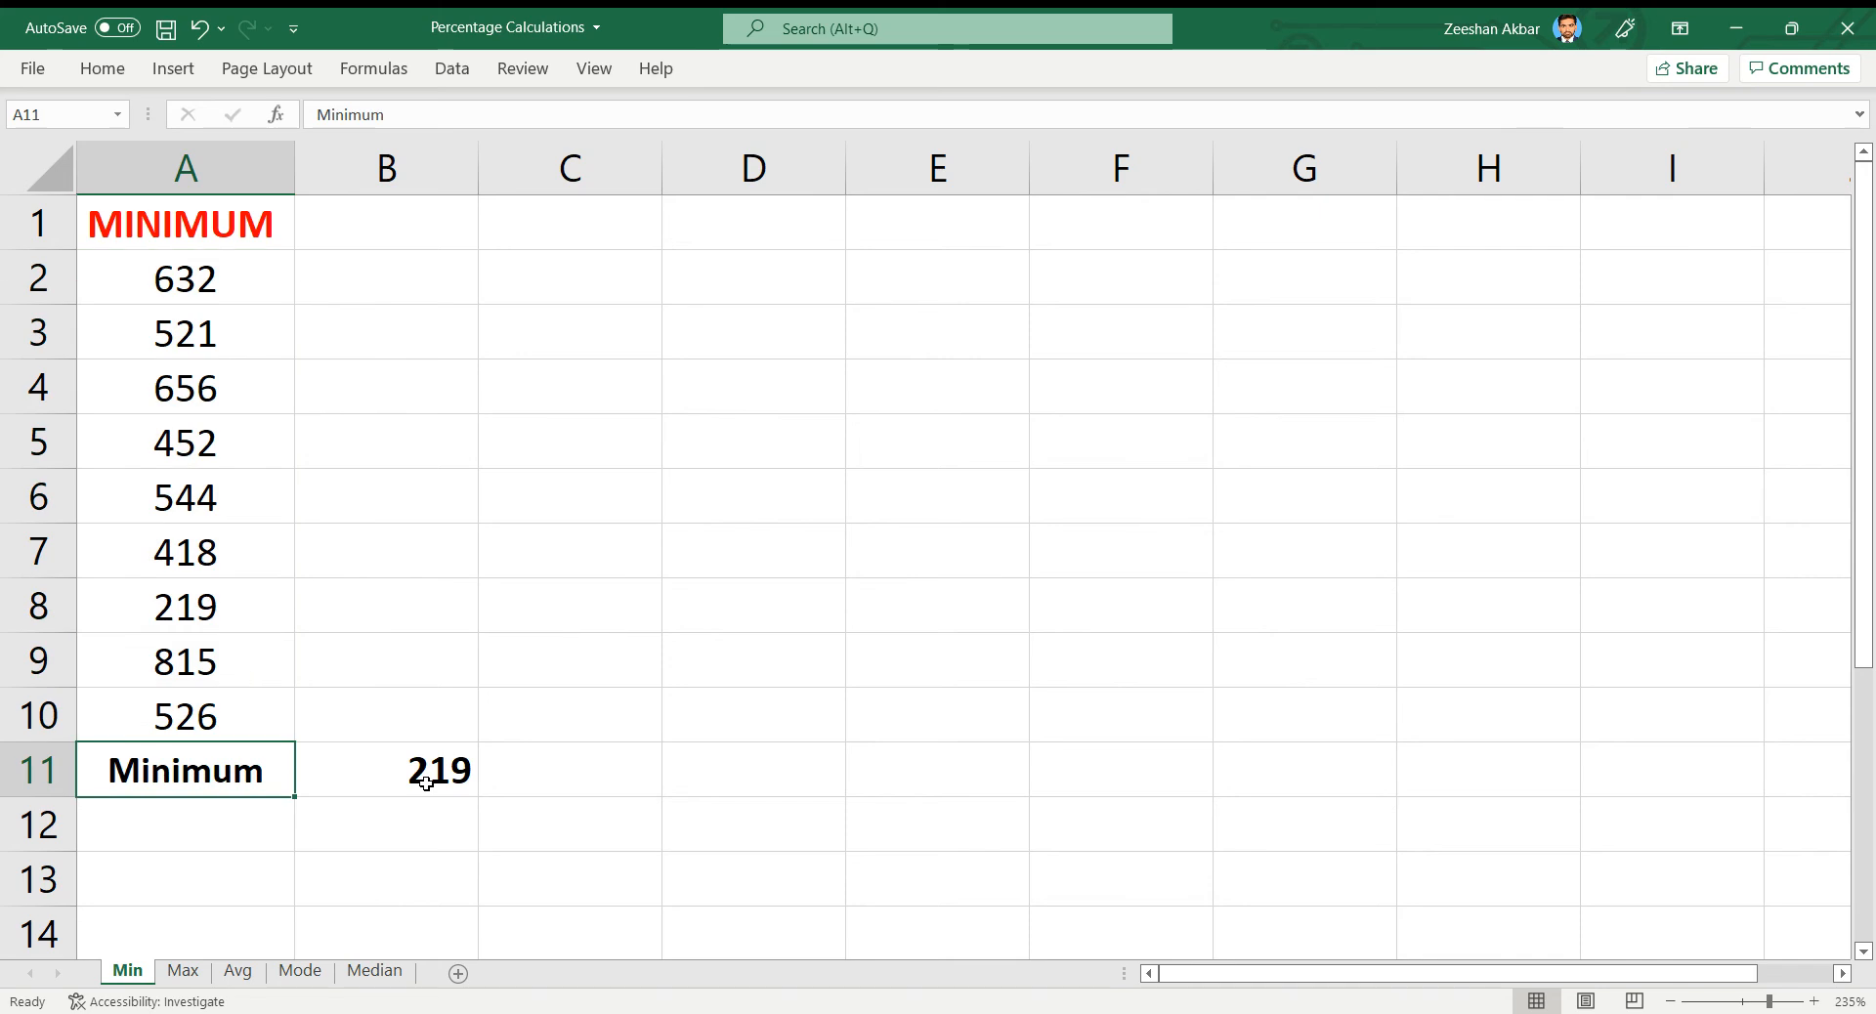
Open the formula in B11 for editing and highlight the function name MIN to examine it.
key("Right")
key("F2")
key("Left")
key("Left")
key("Left")
key("Left")
key("Left")
key("Left")
key("Left")
key("Left")
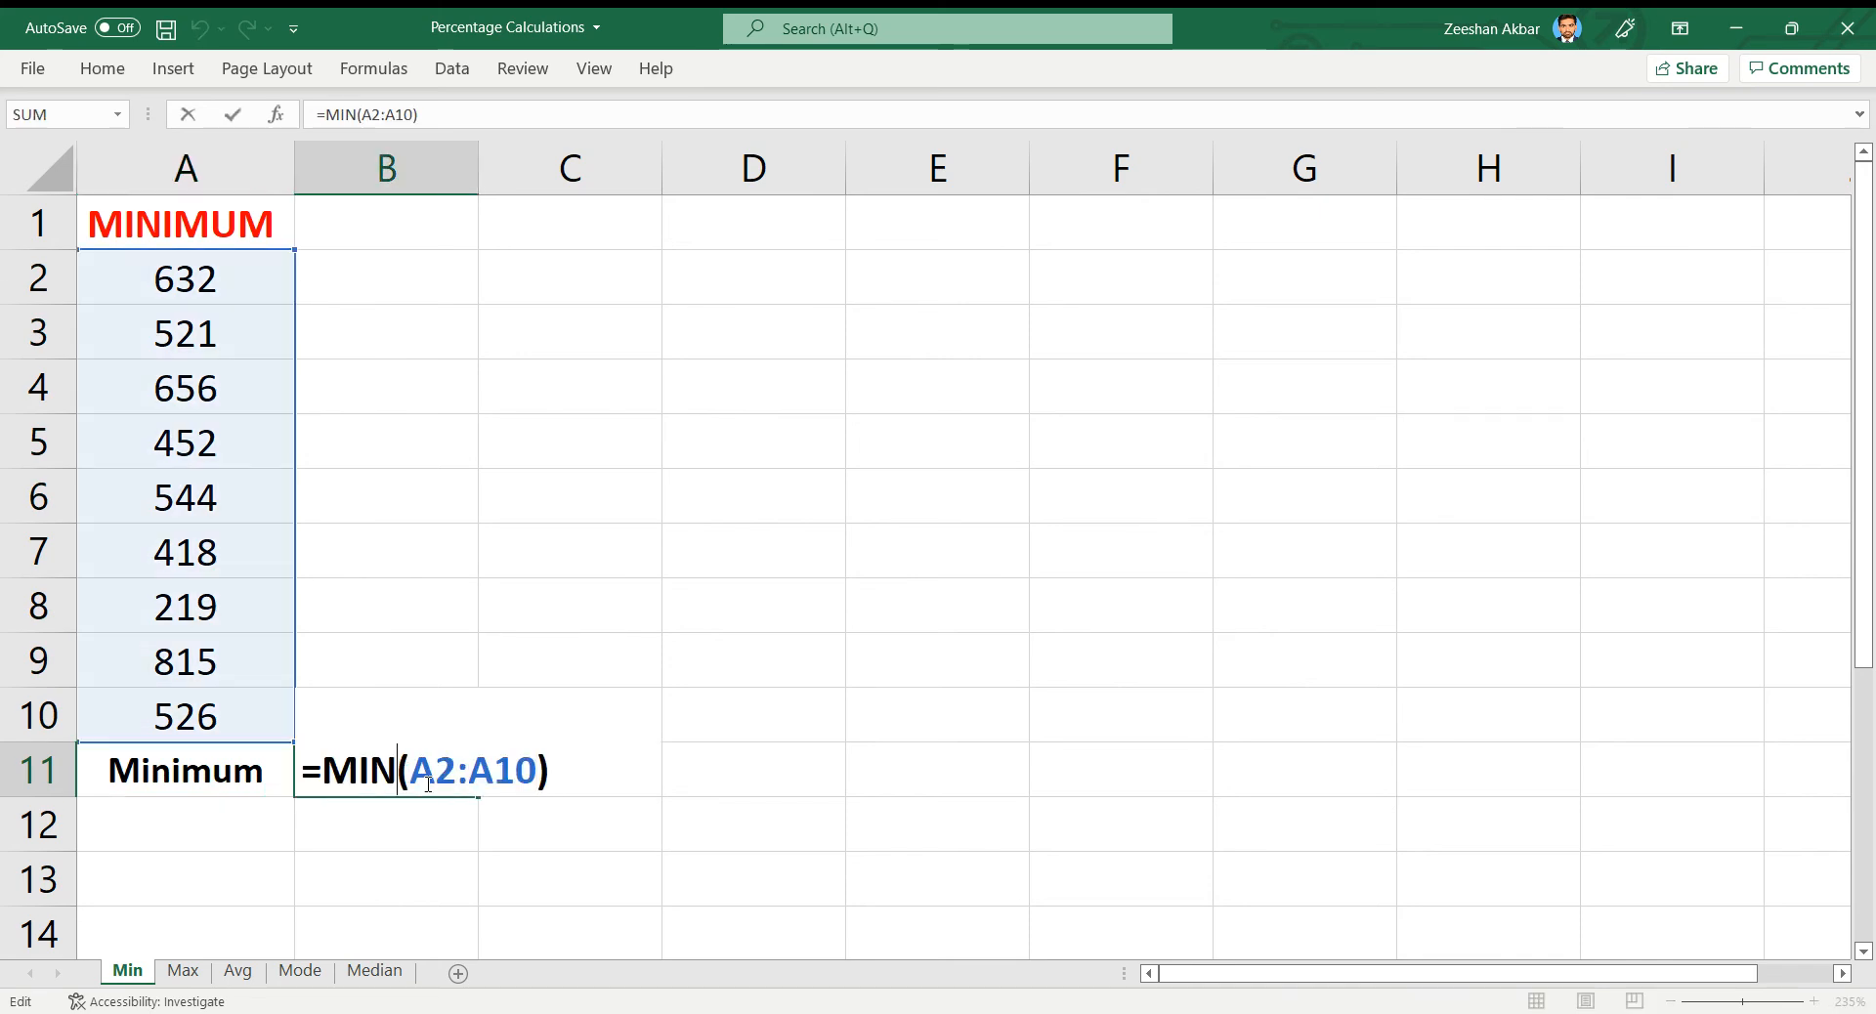
key("shift+Left")
key("shift+Left")
key("shift+Left")
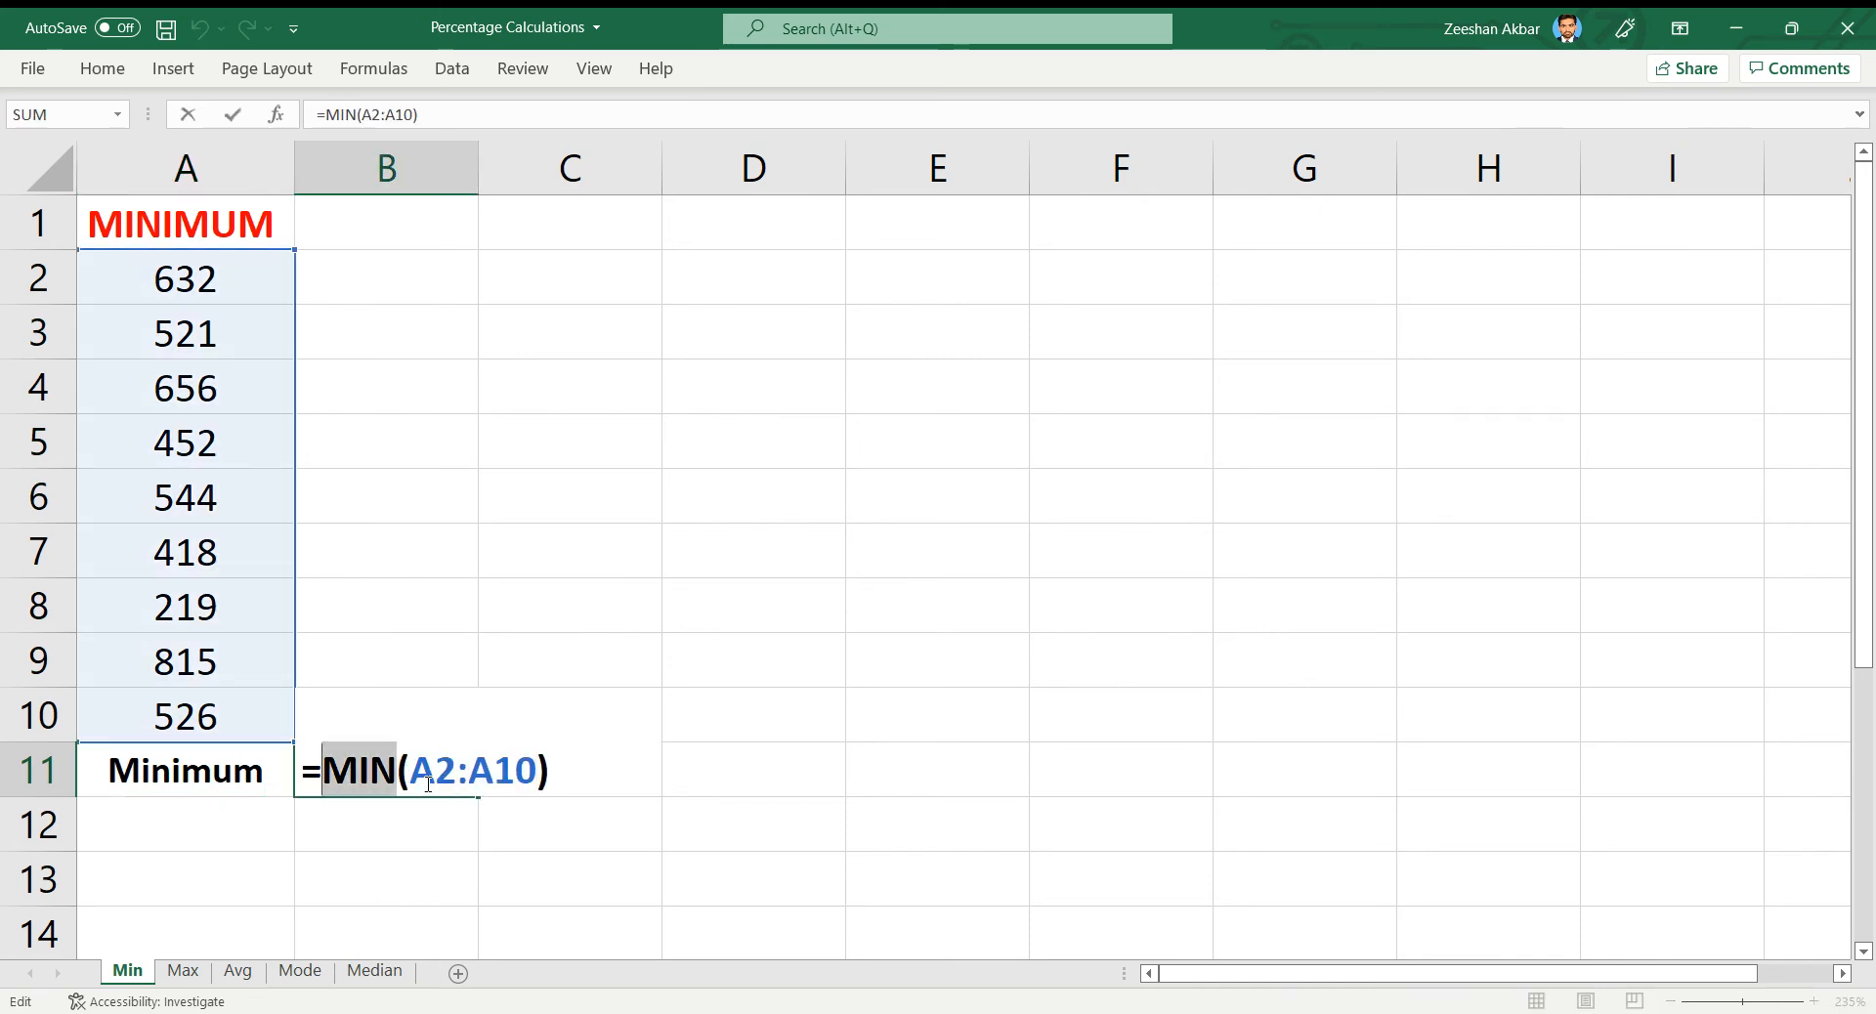
Highlight the range argument A2:A10 in B11's formula to examine it, and close the formula without altering it.
key("Right")
key("Right")
key("shift+Right")
key("shift+Right")
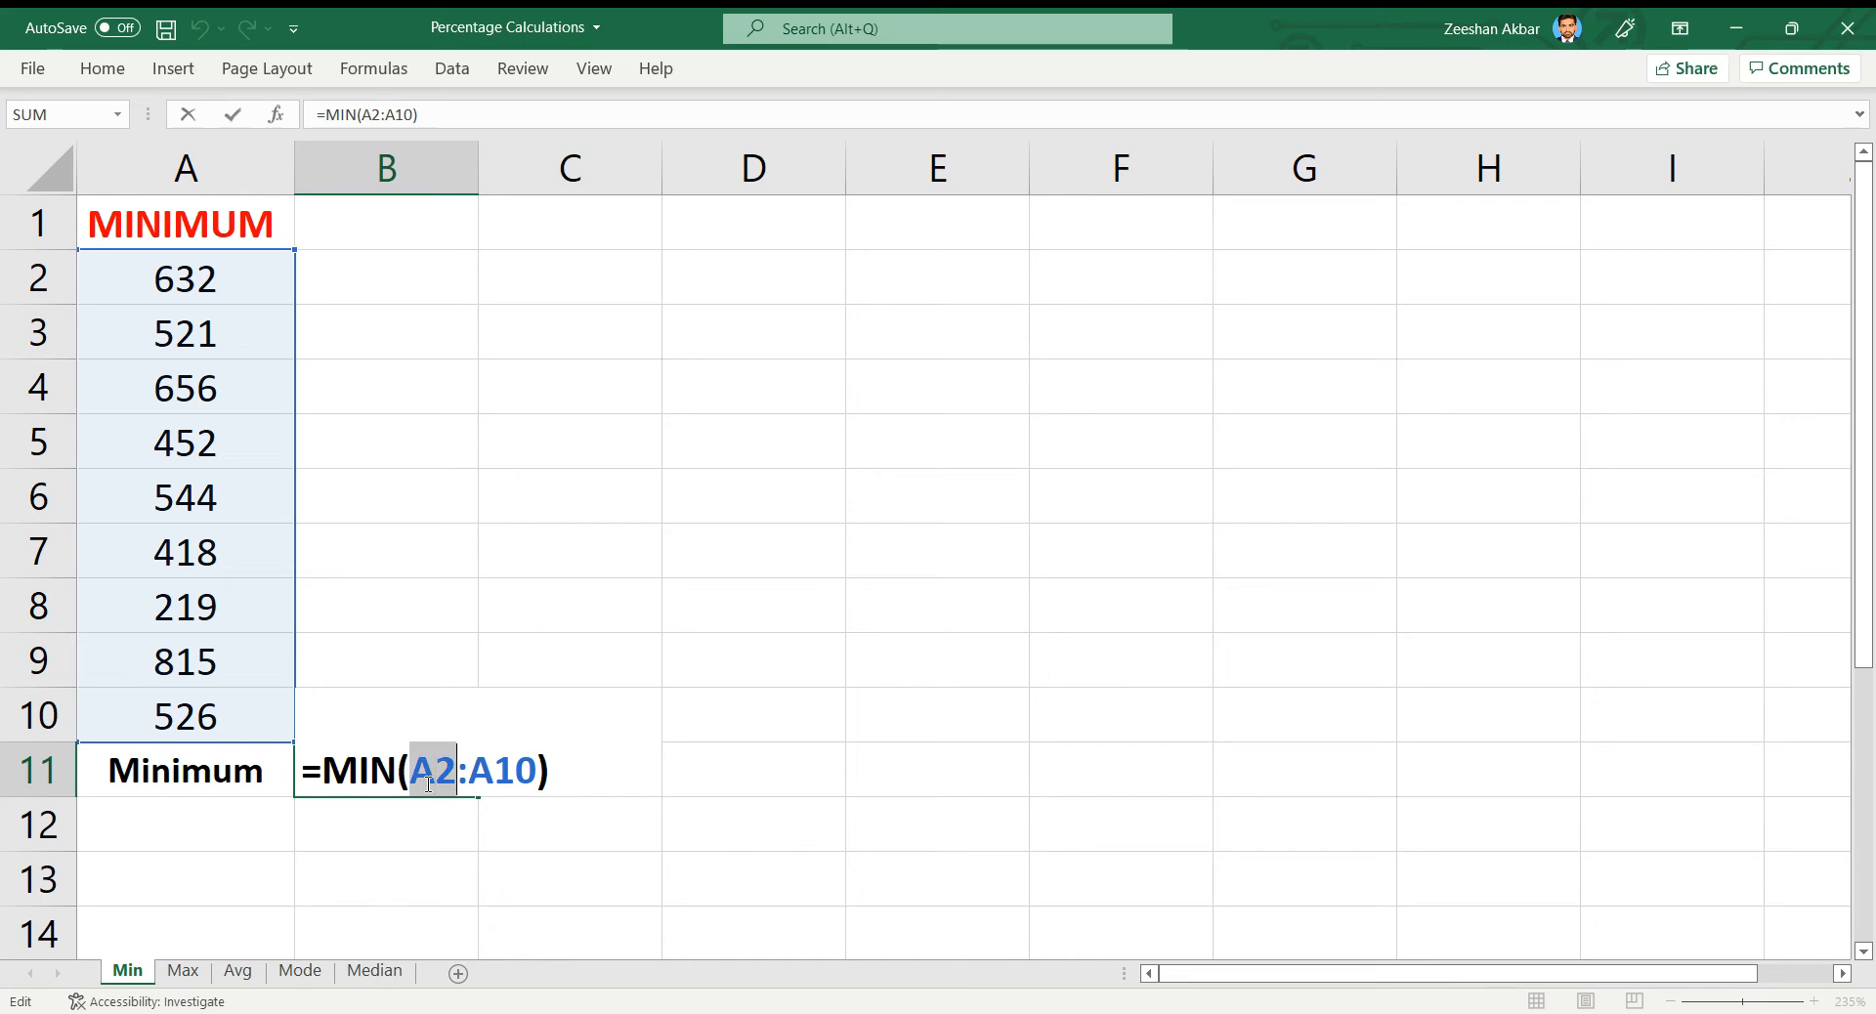
key("shift+Right")
key("shift+Right")
key("shift+Right")
key("shift+Right")
key("shift+Right")
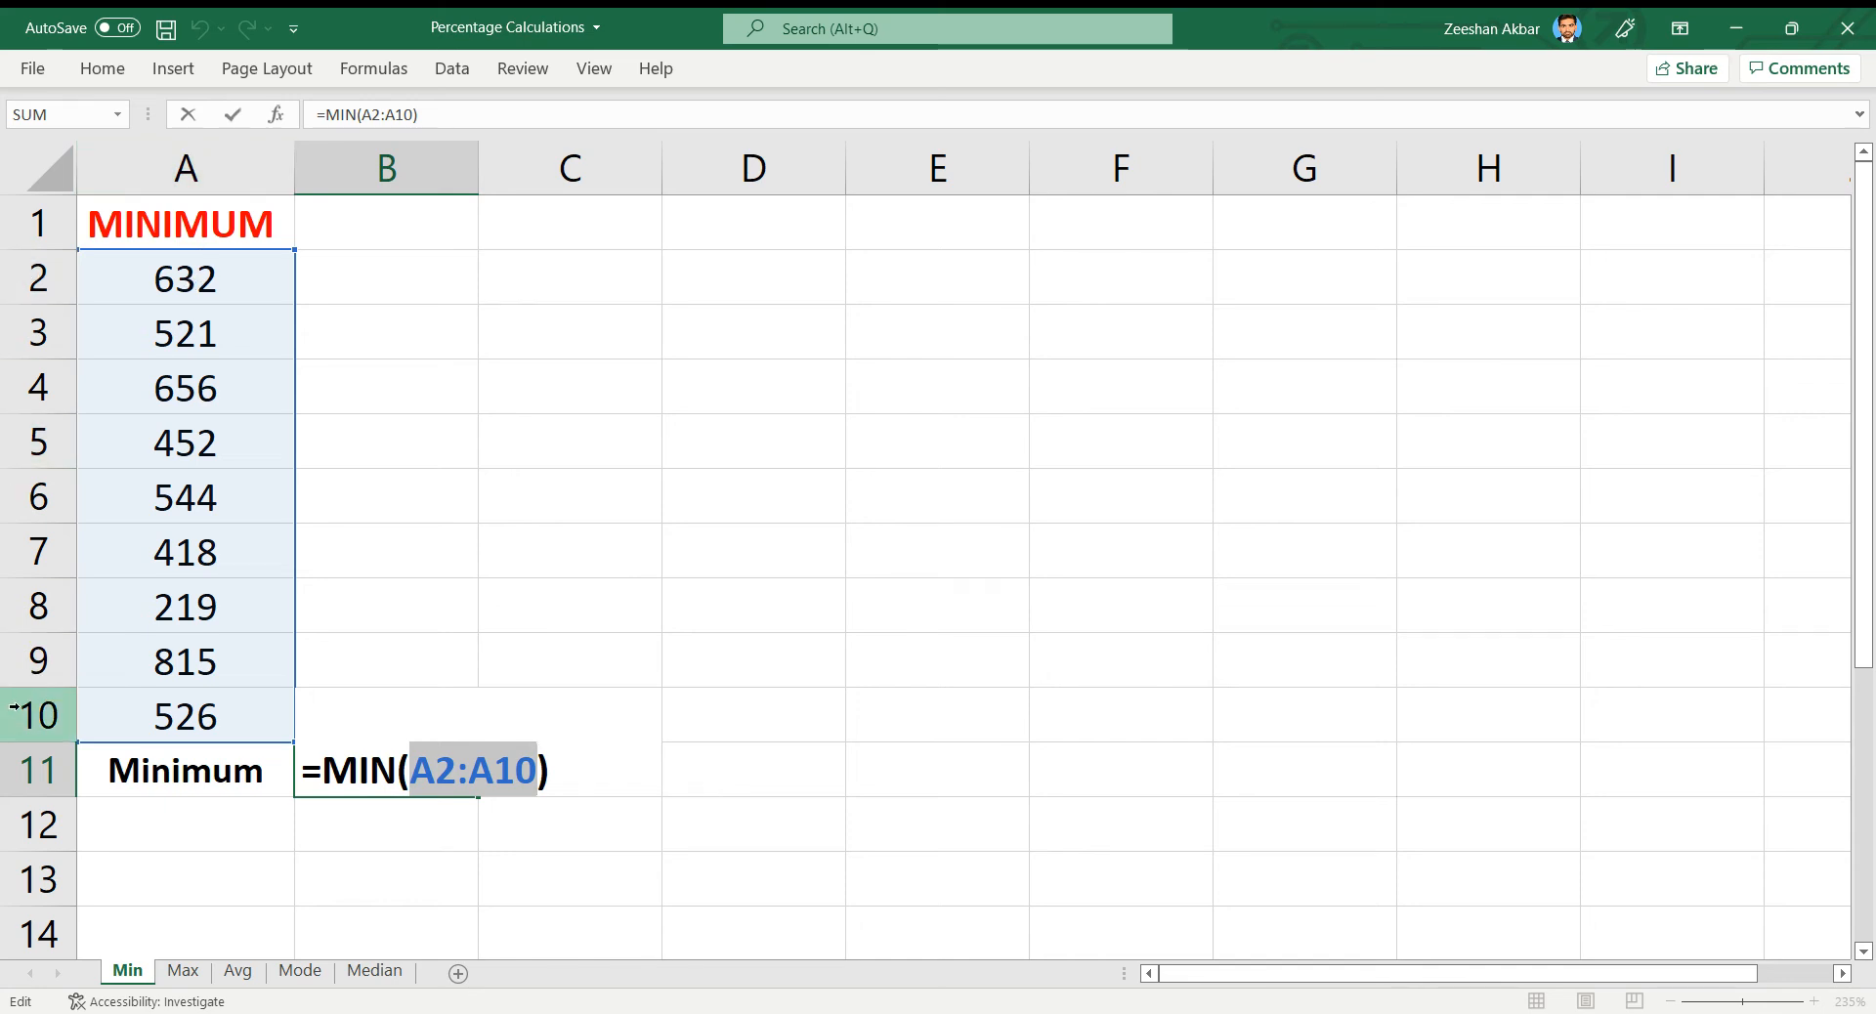
key("Return")
key("Up")
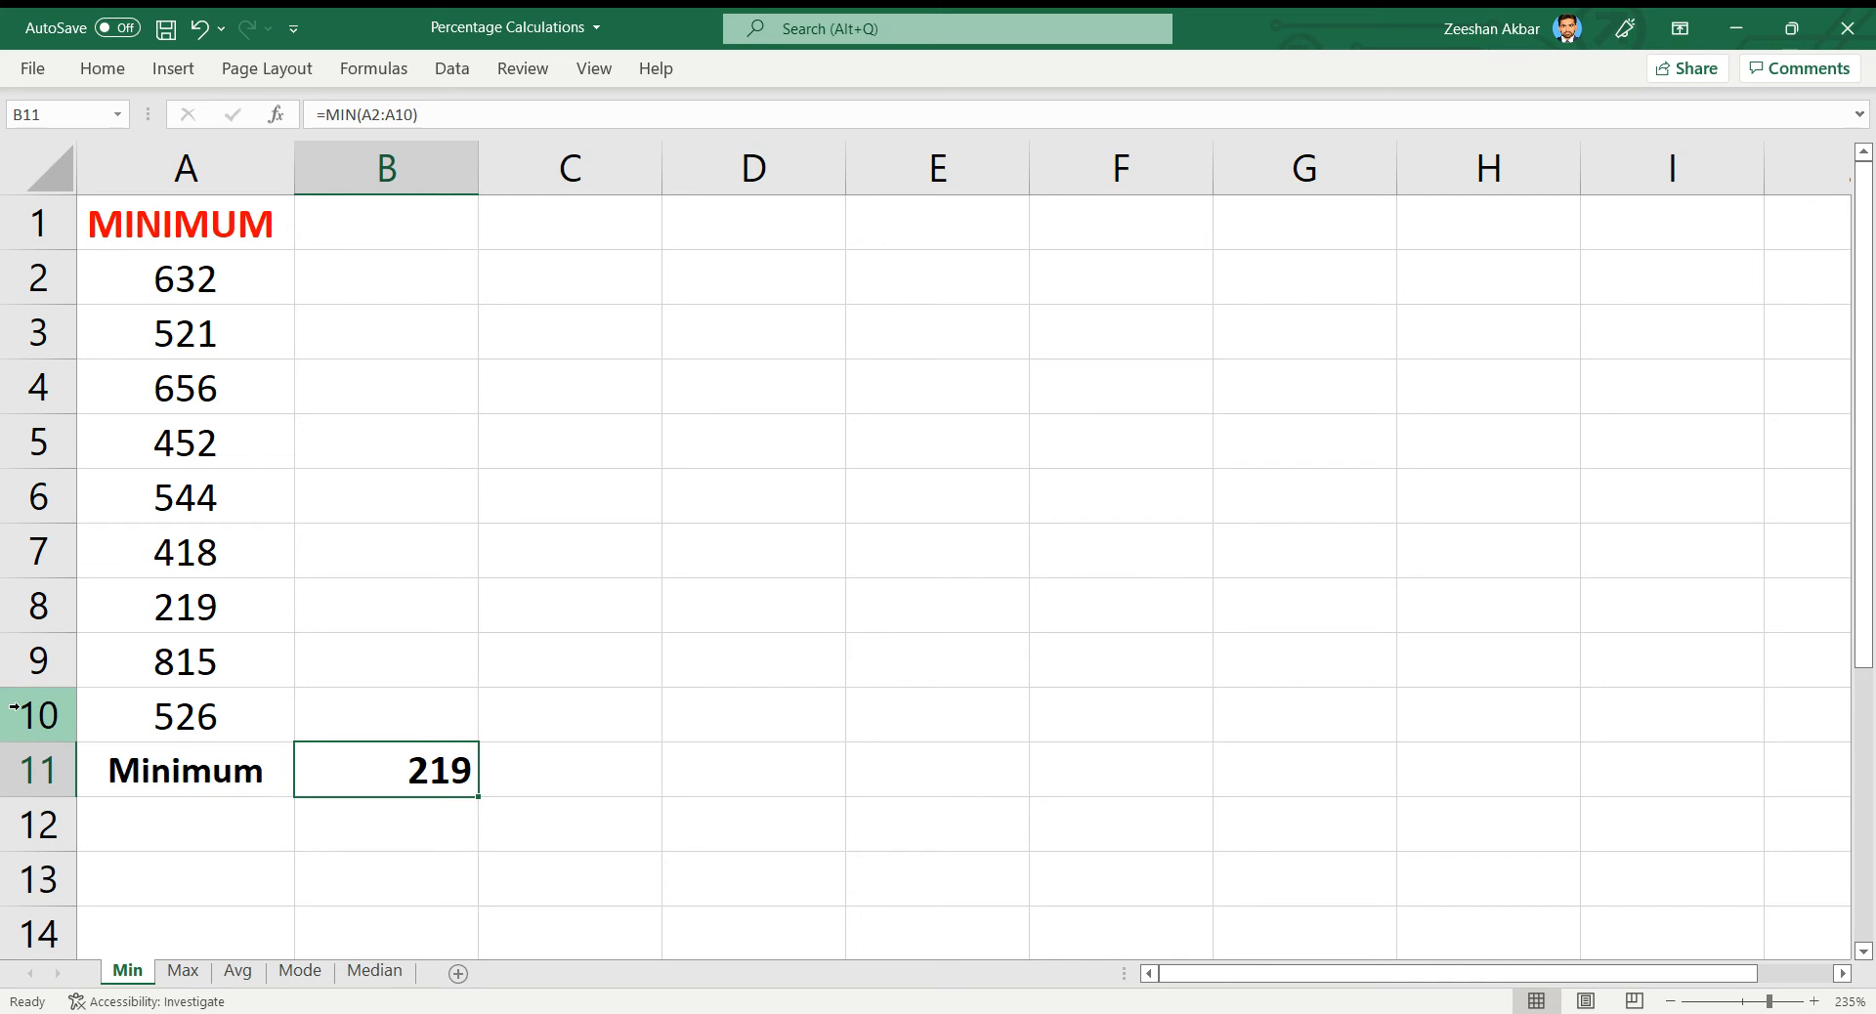
On the Max sheet, calculate the maximum in B11 with the formula =MAX(A2:A10).
left_click(183, 972)
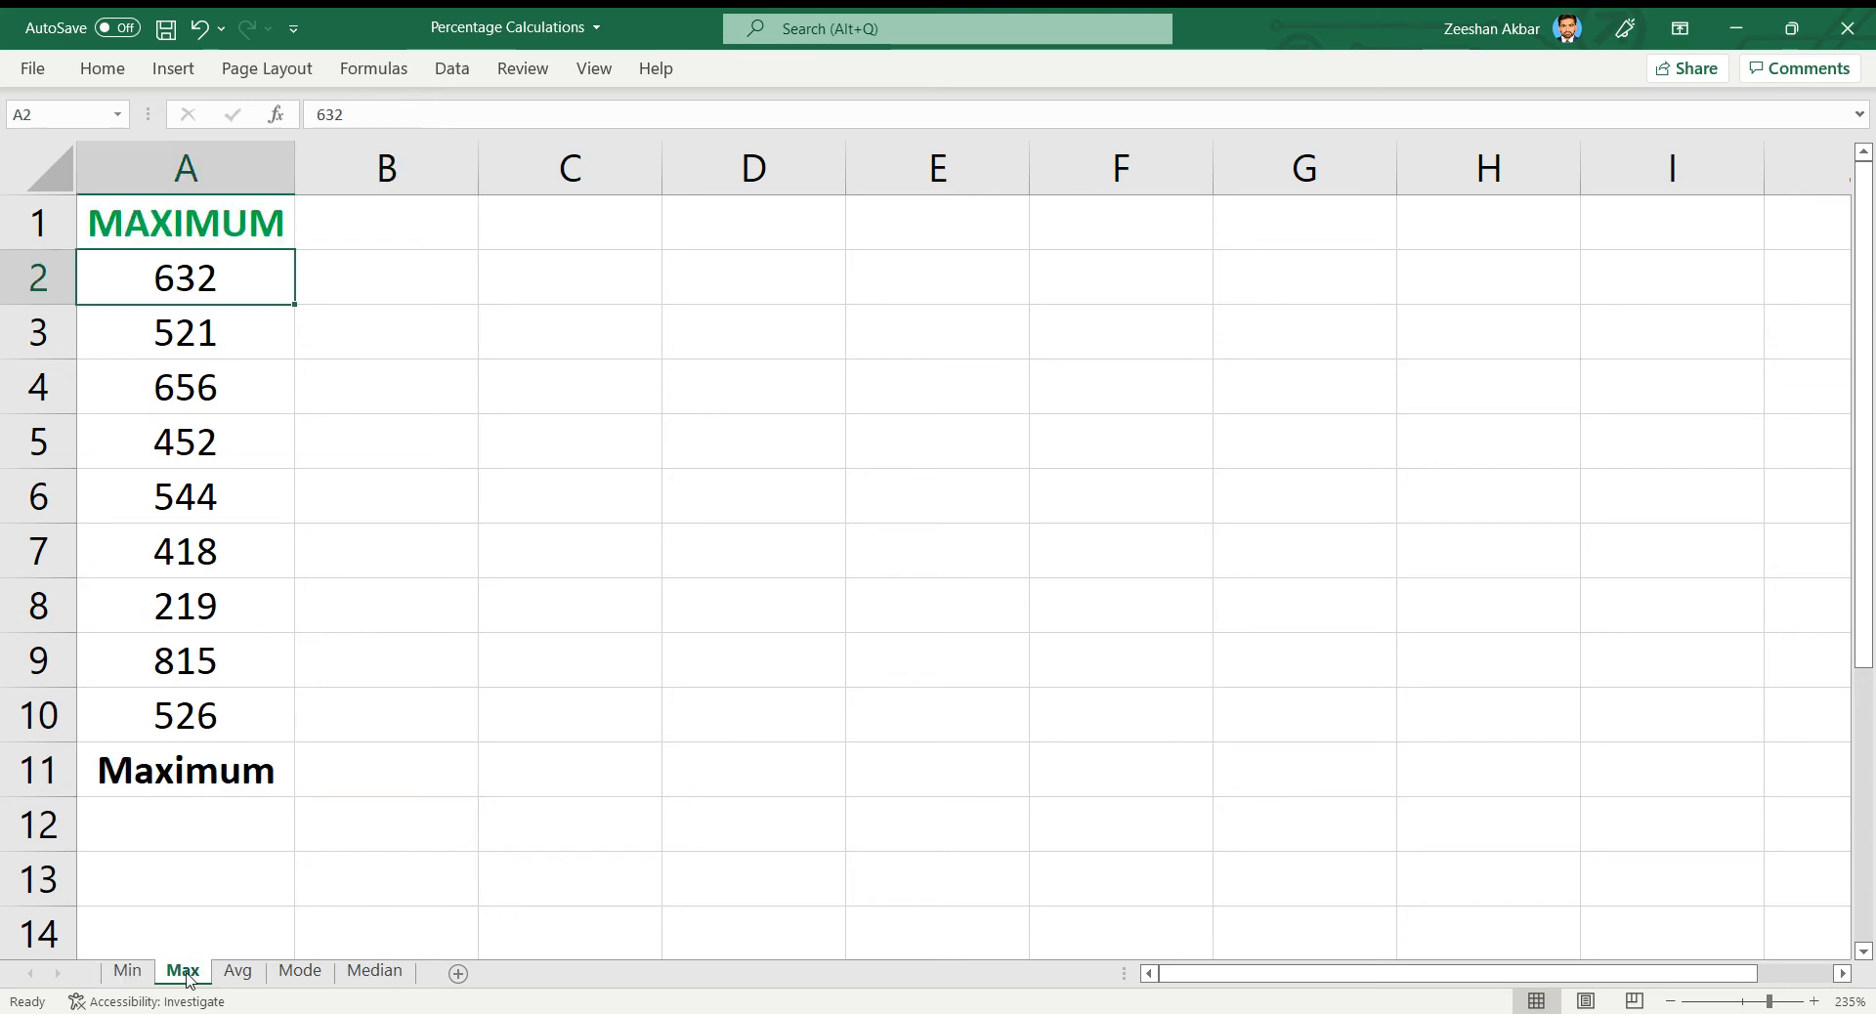
left_click(388, 772)
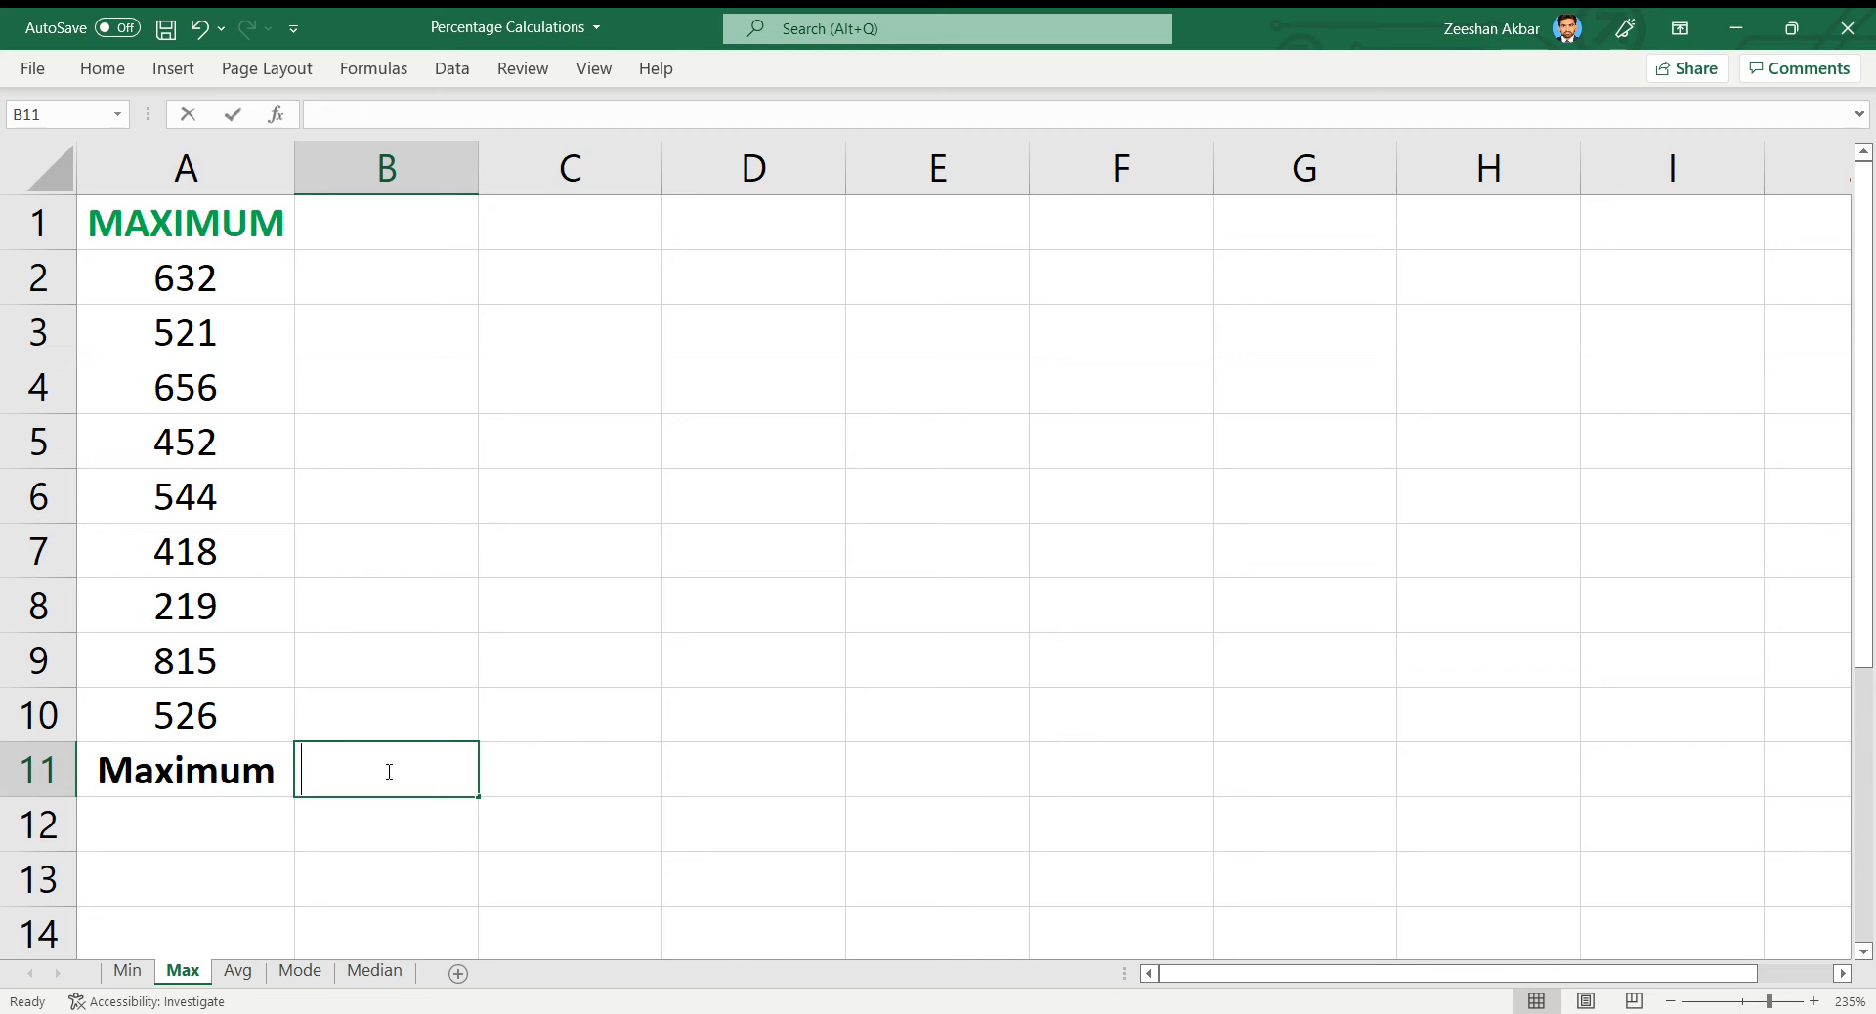
type("=MAX")
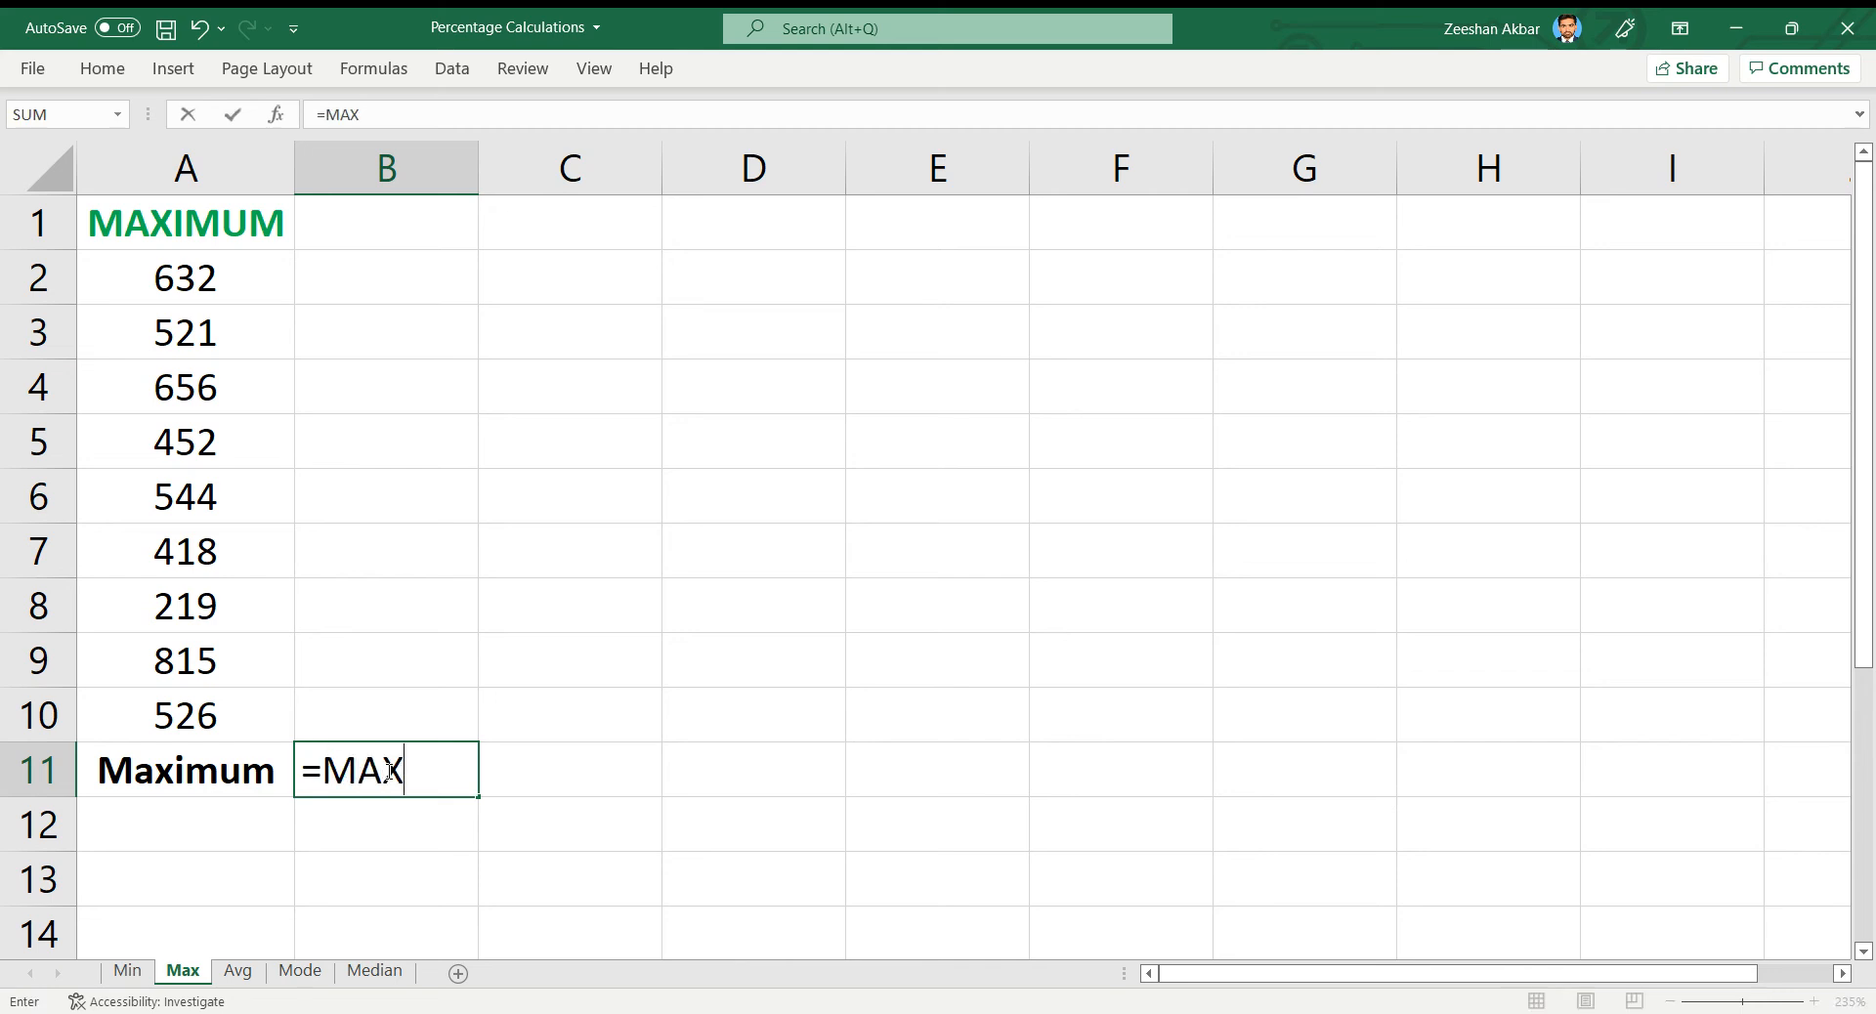
type("(")
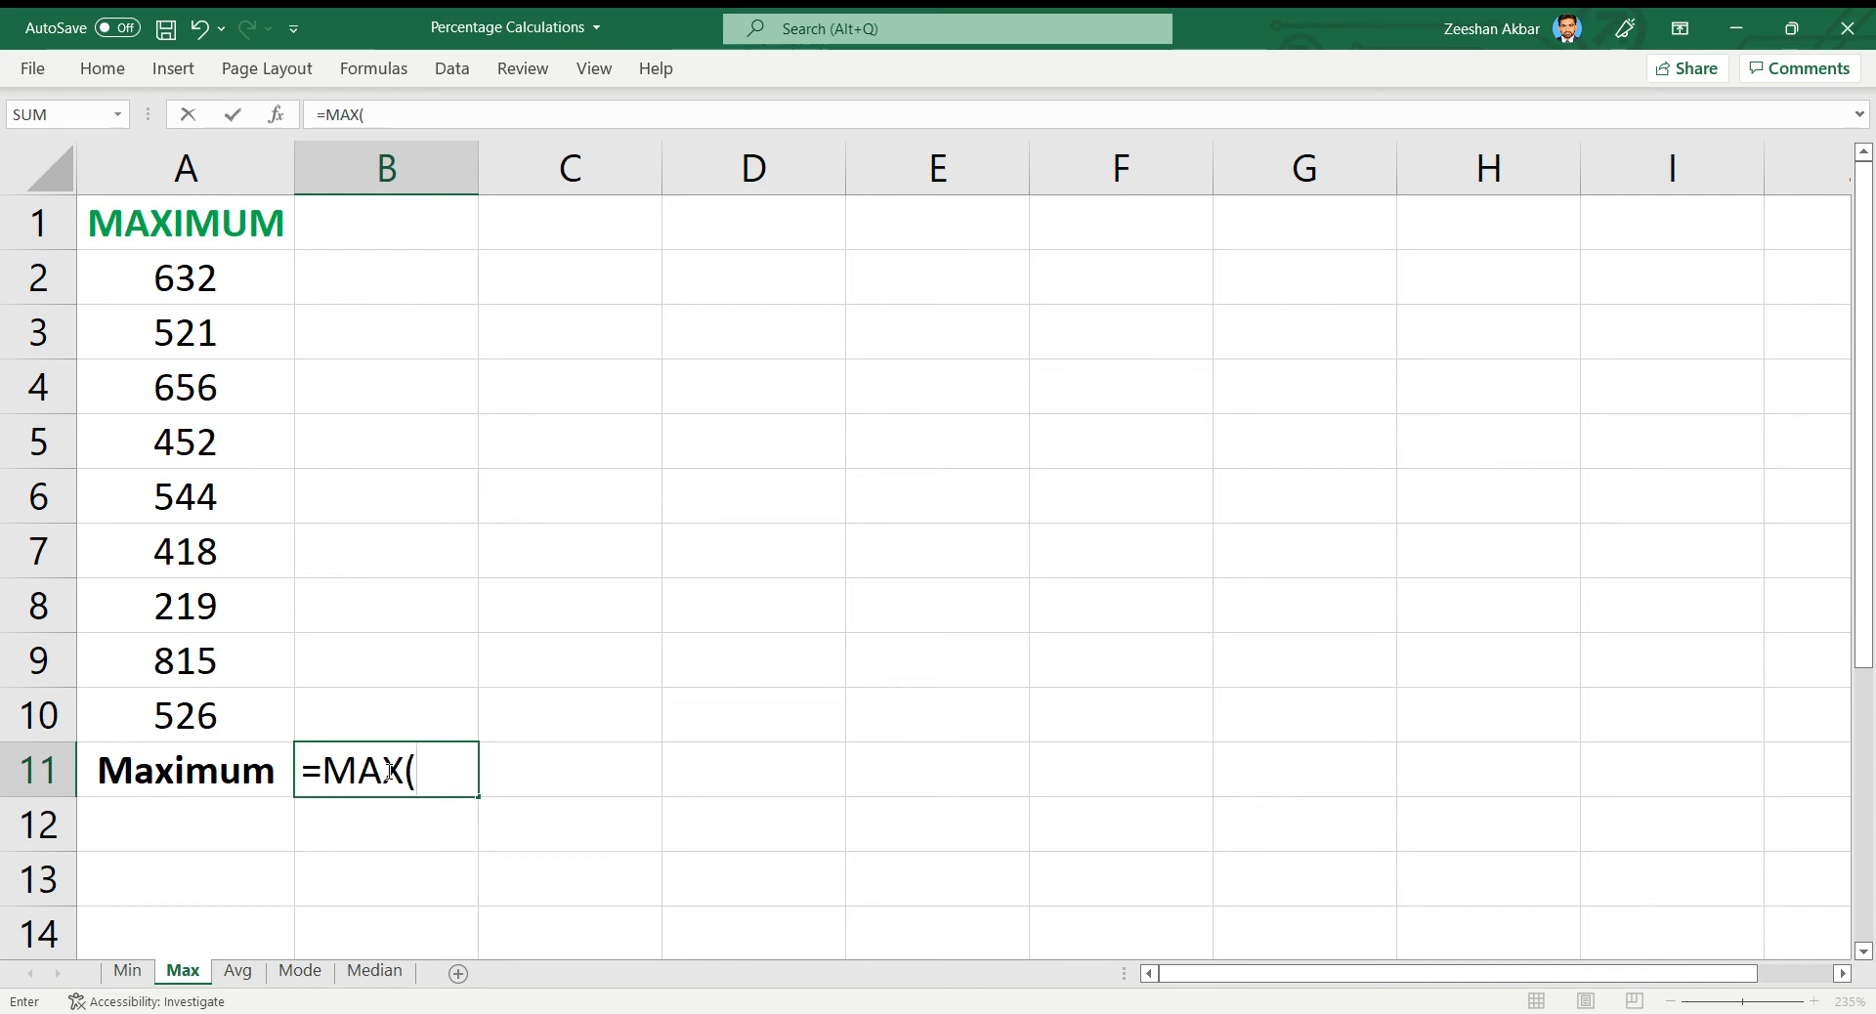
left_click(203, 282)
left_click_drag(203, 281, 188, 715)
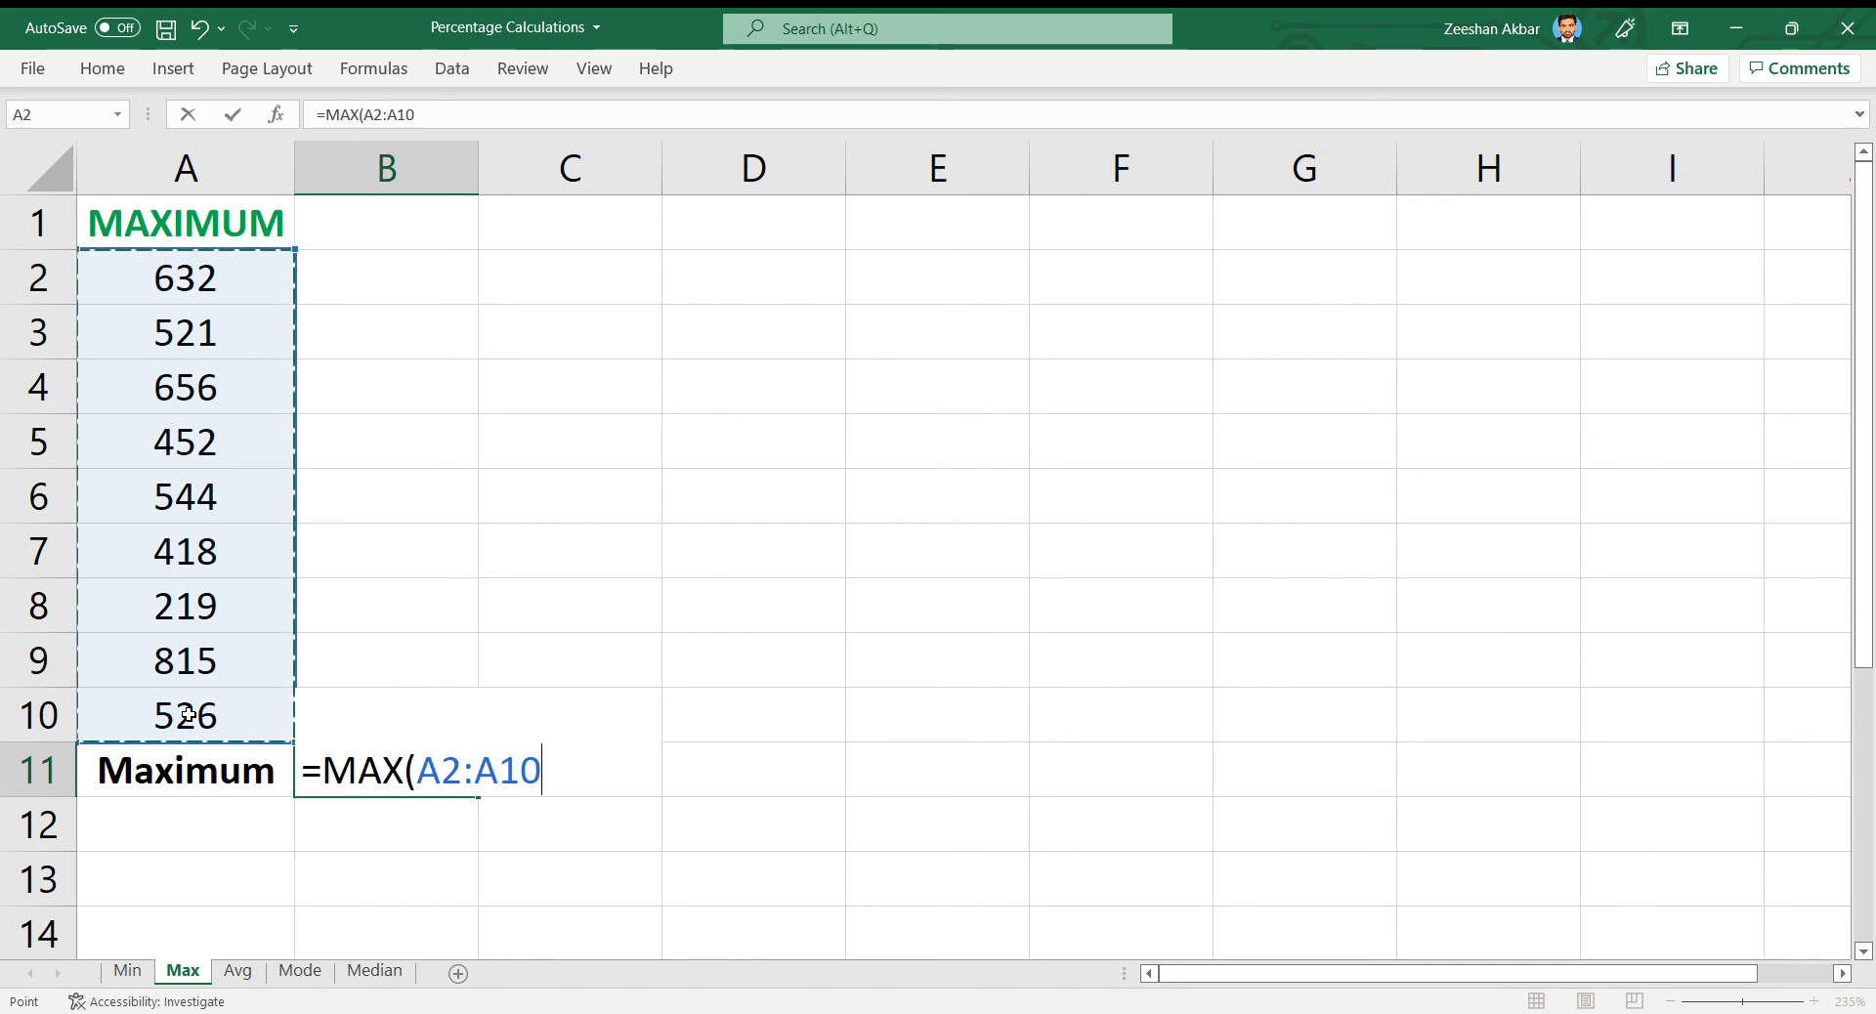
type(")")
key("Return")
Check the maximum in B11 and make the matching number in A9 bold.
left_click(372, 768)
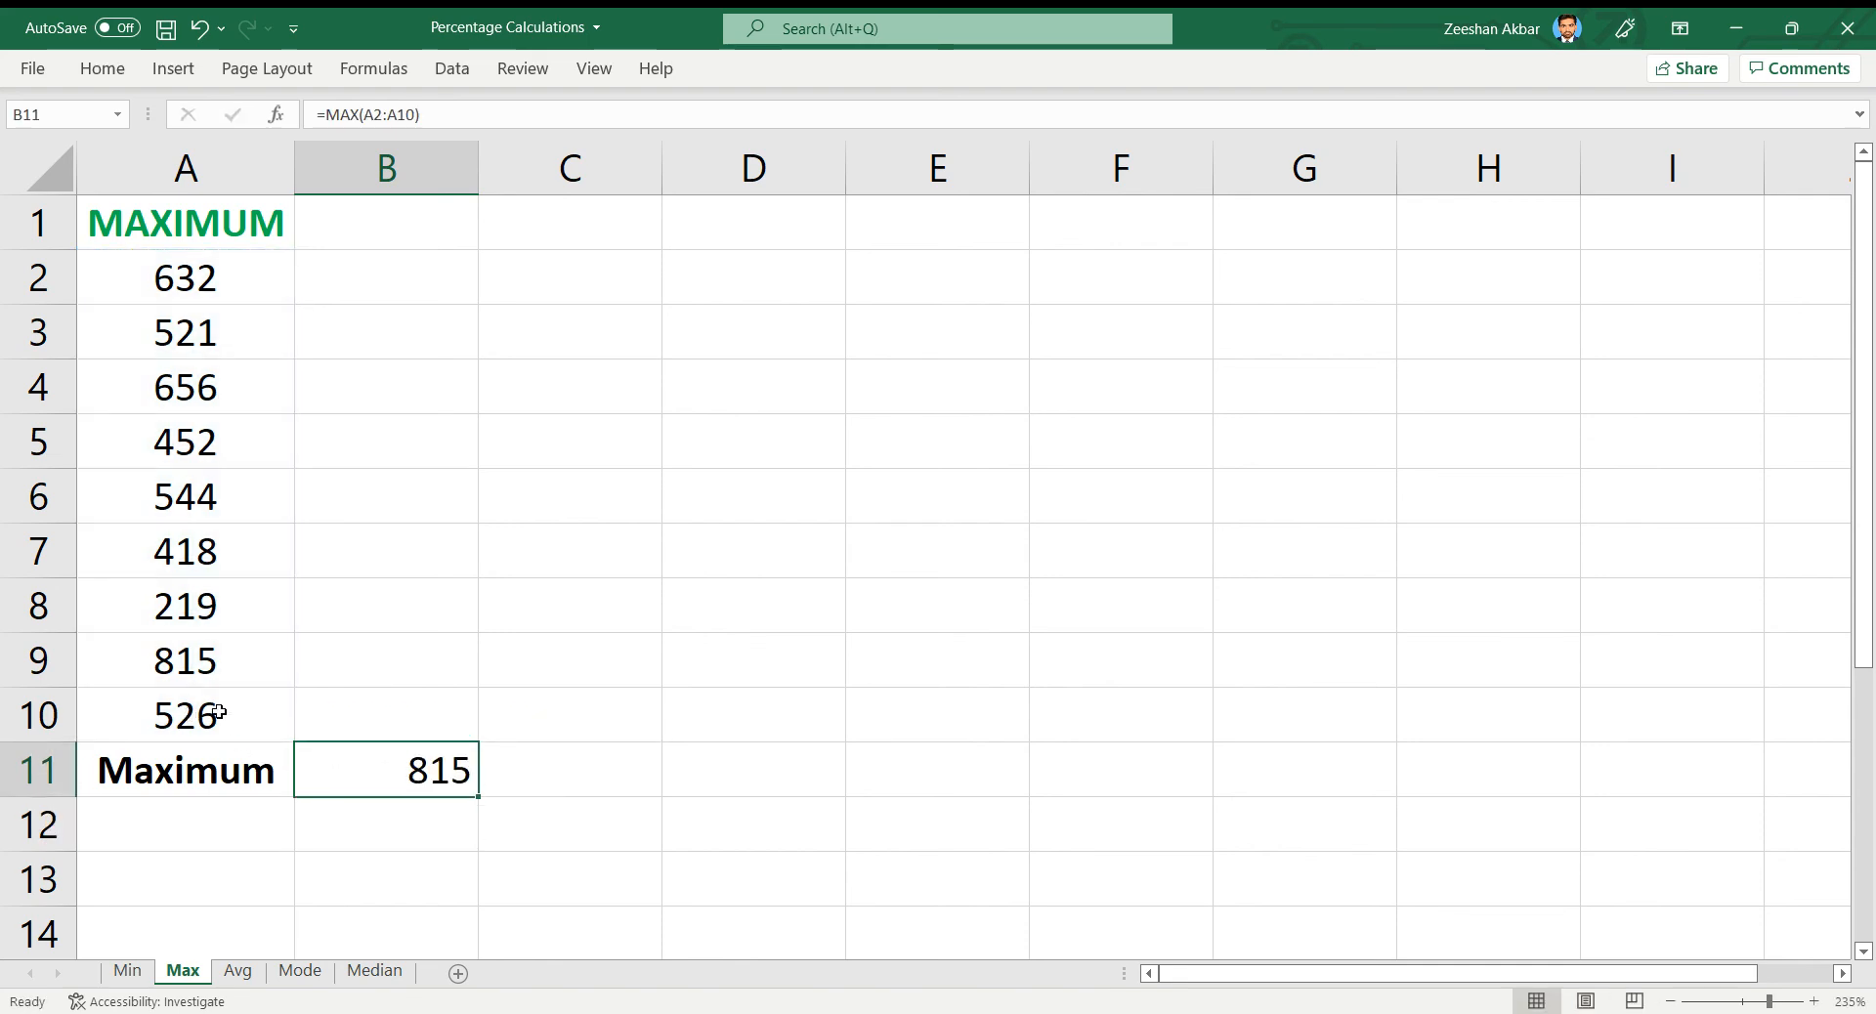
left_click(201, 663)
key("ctrl+b")
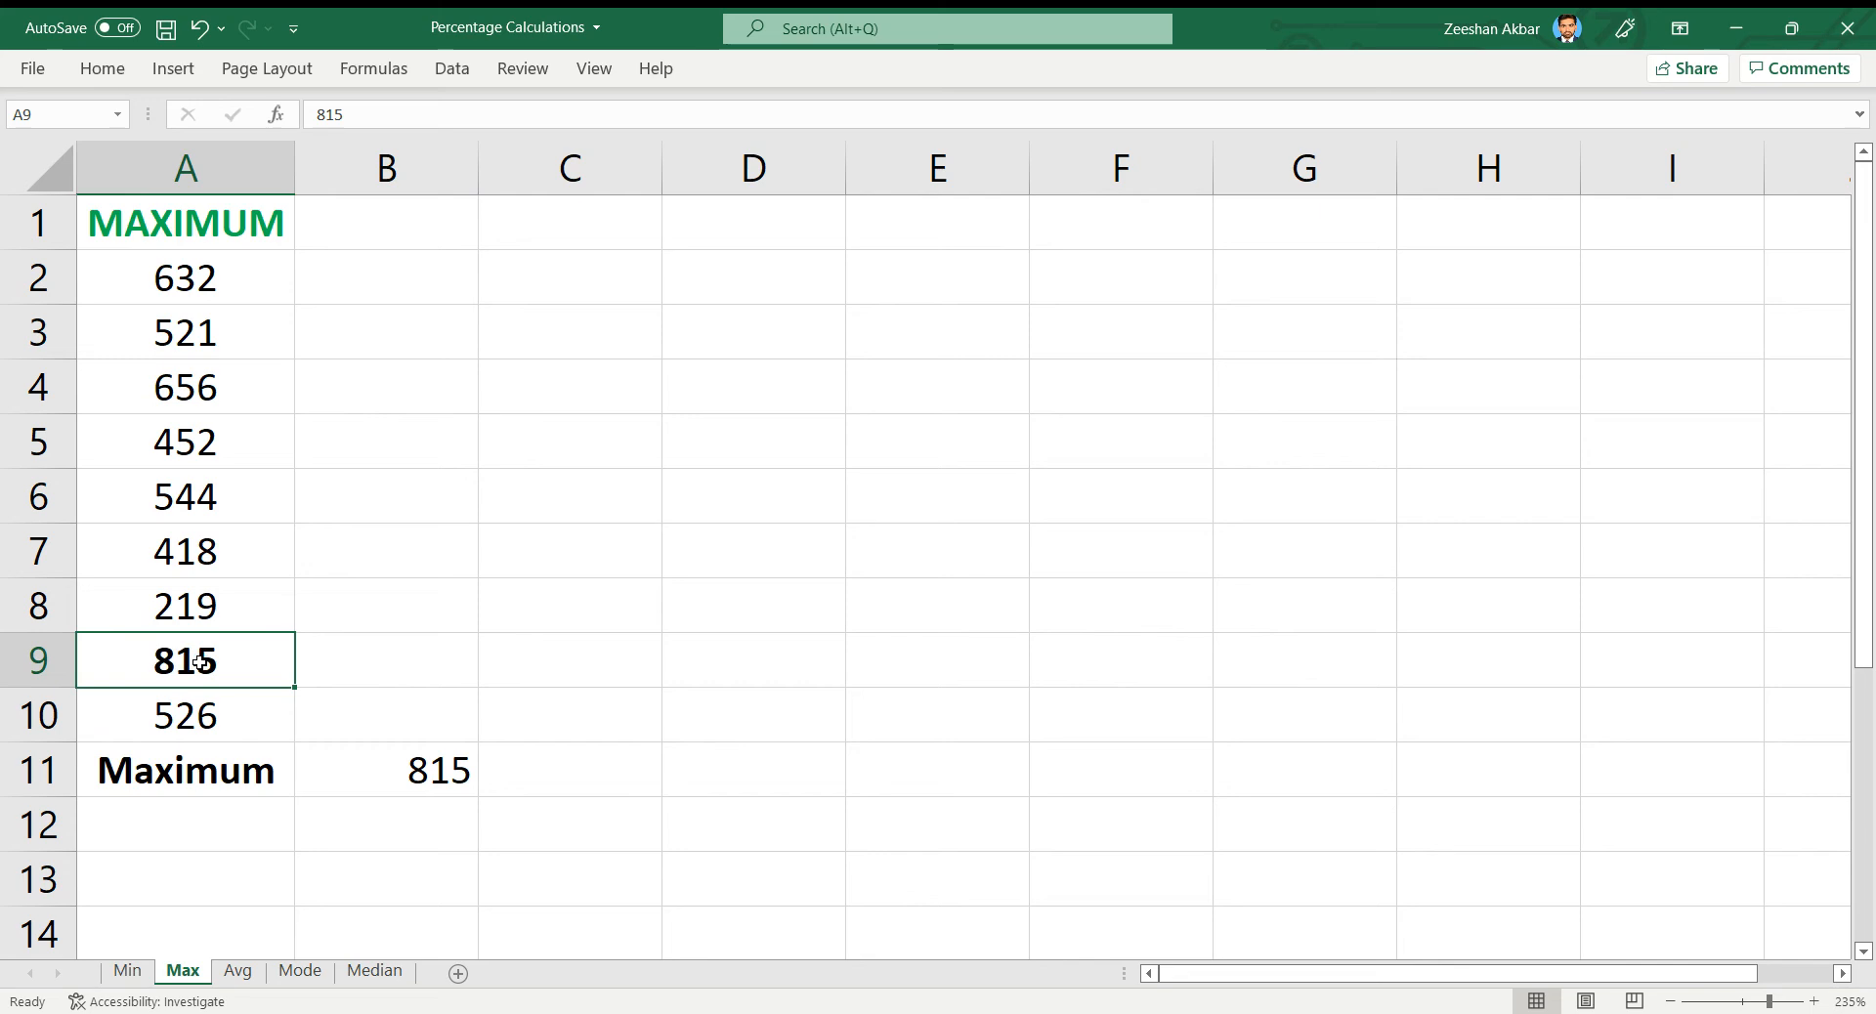
Highlight the full source range A2:A10 on the Max sheet to compare its numbers with the maximum.
key("Up")
key("Up")
key("Up")
key("Up")
key("Up")
key("Up")
key("Up")
key("Up")
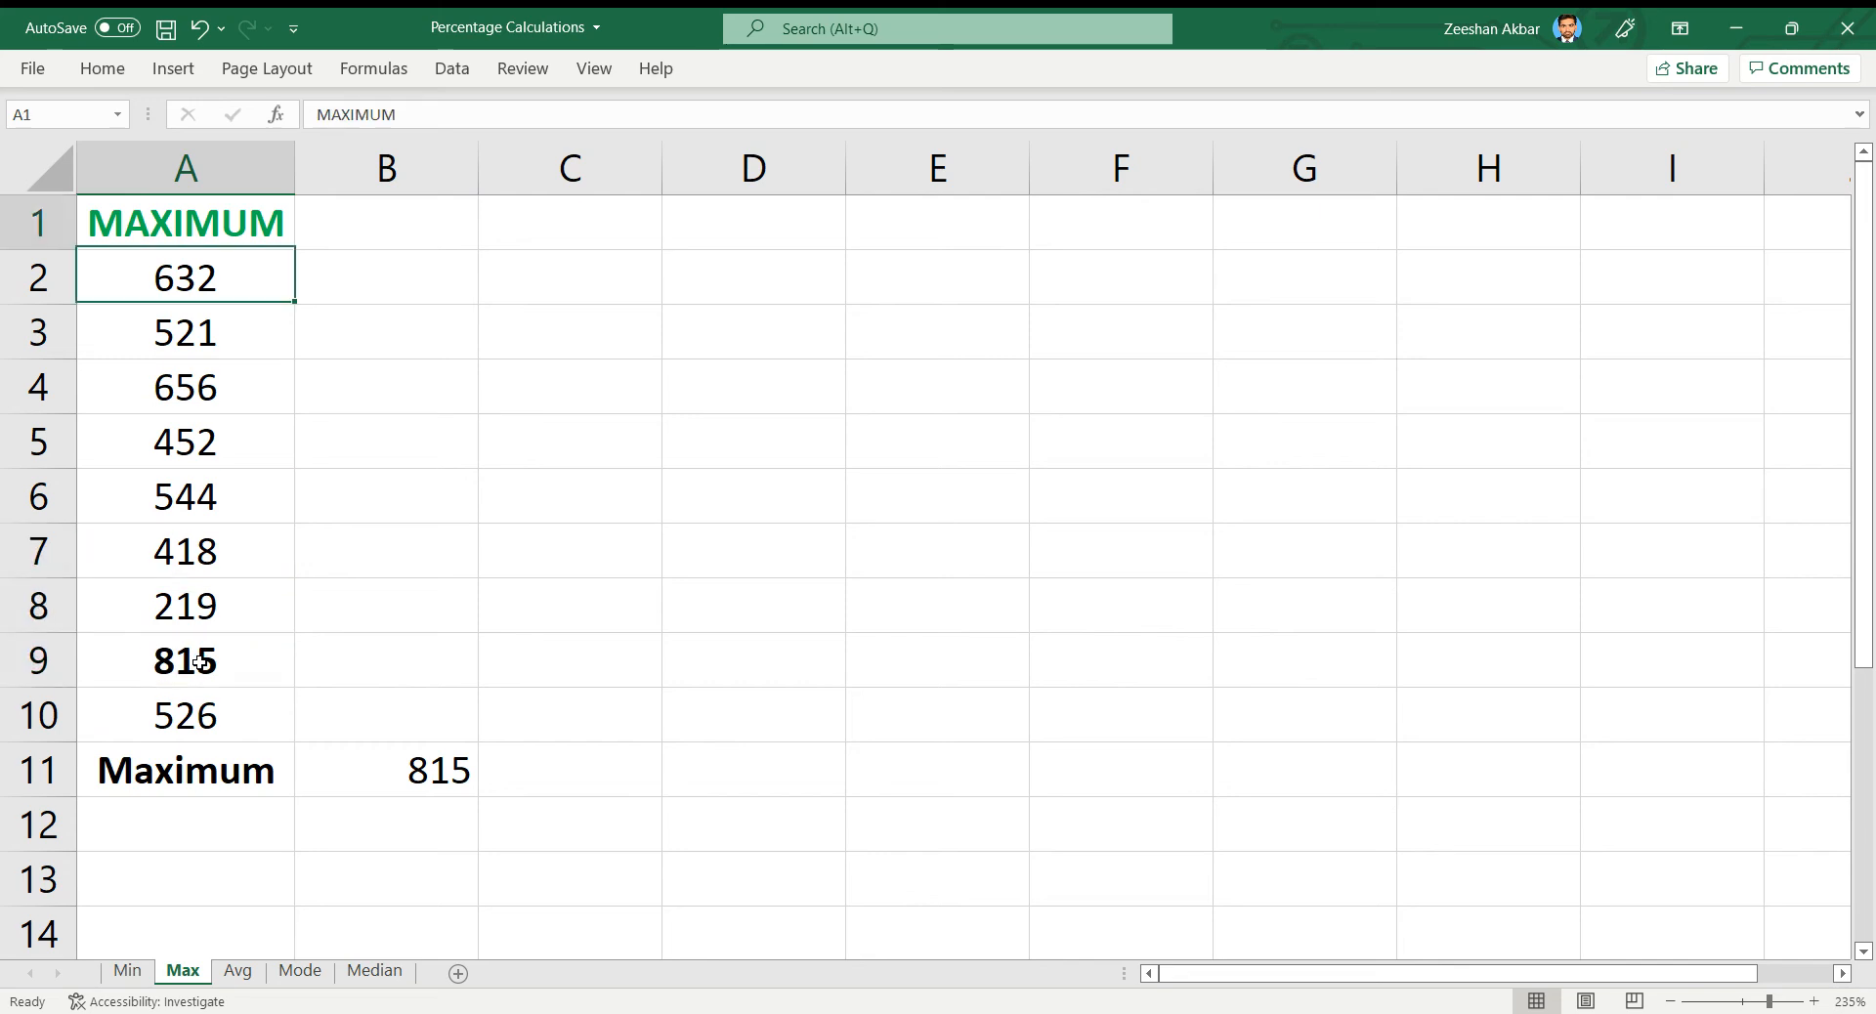
key("Down")
key("shift+Down")
key("shift+Down")
key("shift+Down")
key("shift+Down")
key("shift+Down")
key("shift+Down")
key("shift+Down")
key("shift+Down")
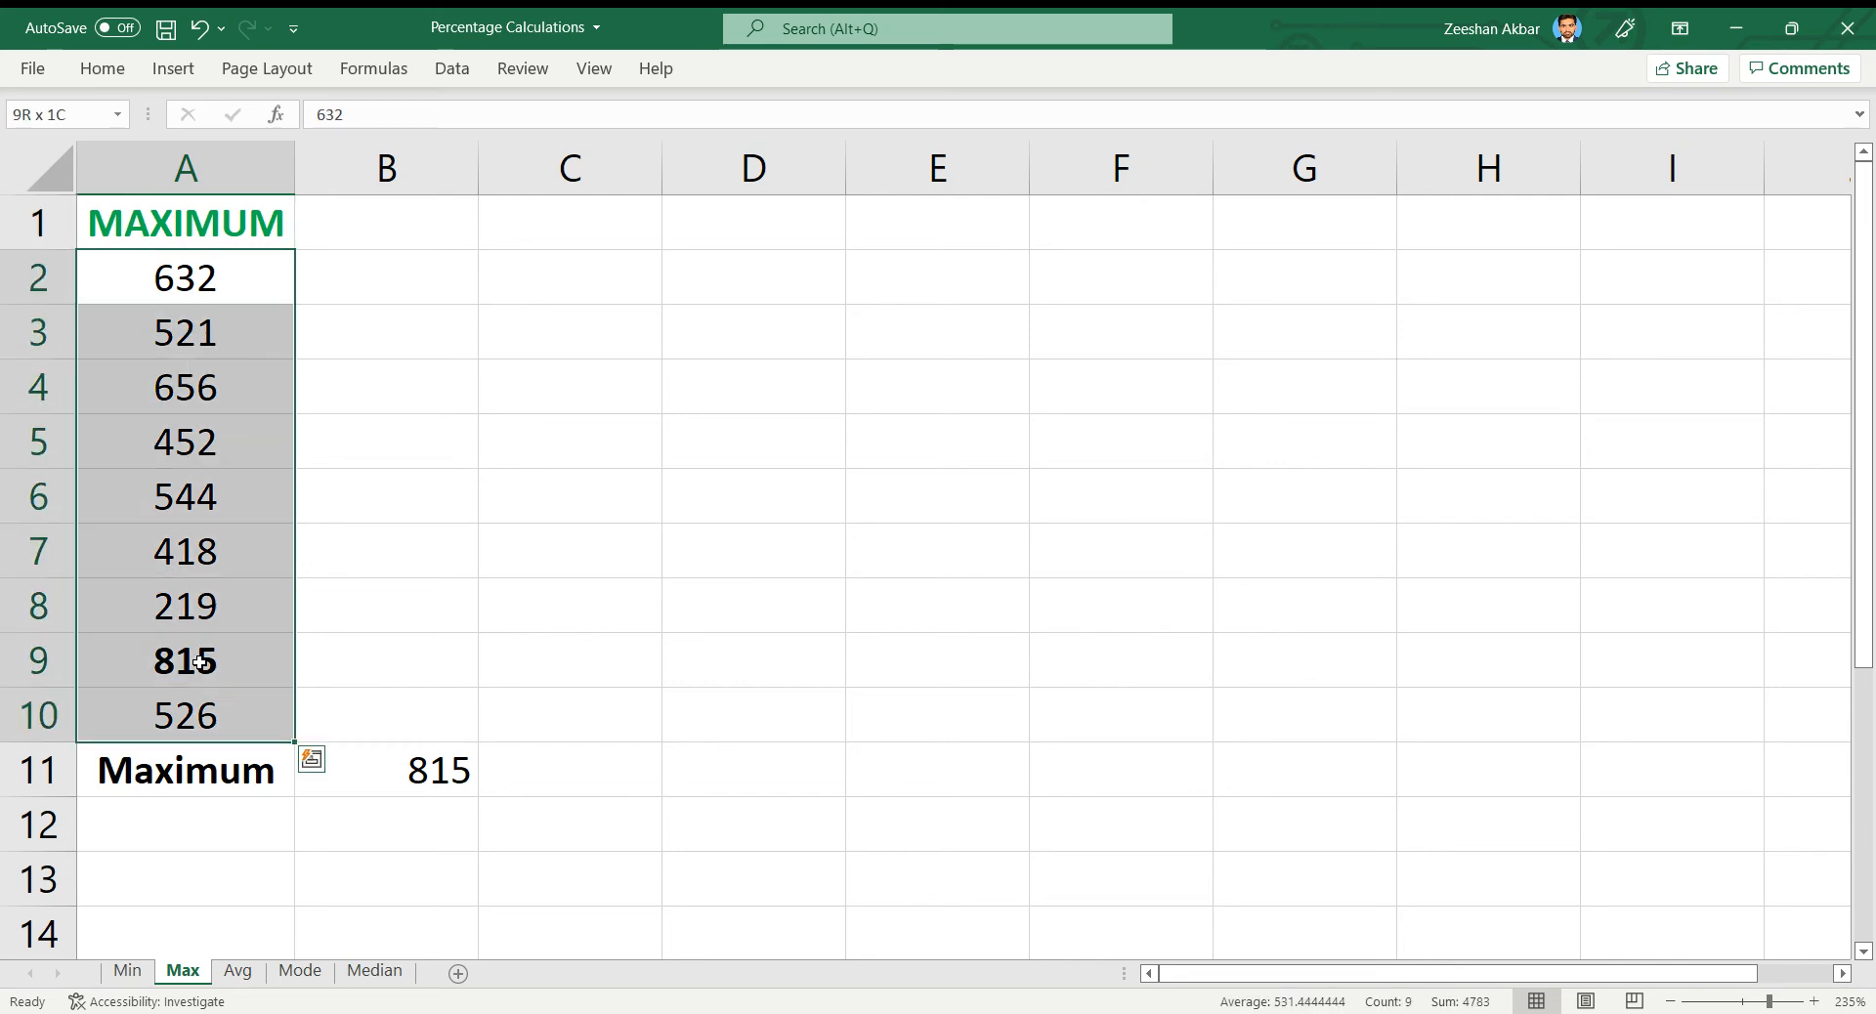
key("shift+Down")
key("shift+Up")
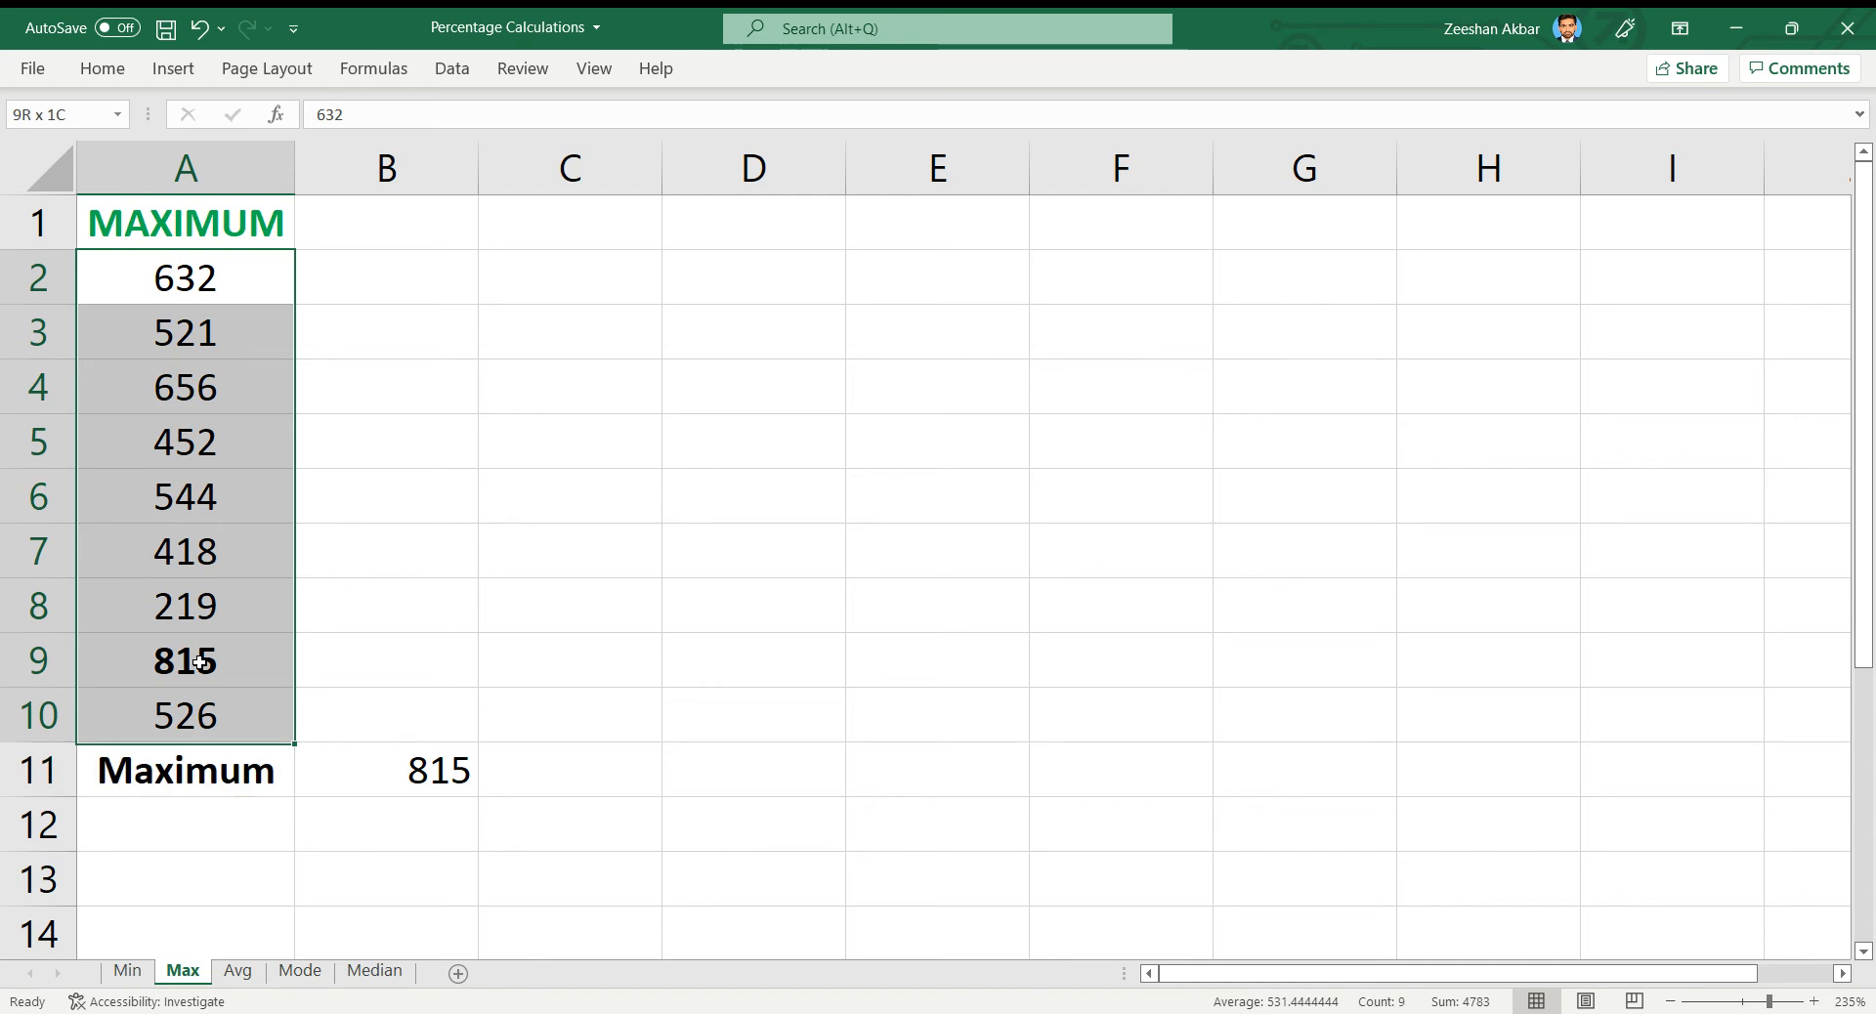
Open the Avg sheet and highlight A2:A10 to review the numbers for the average.
left_click(244, 977)
left_click(377, 775)
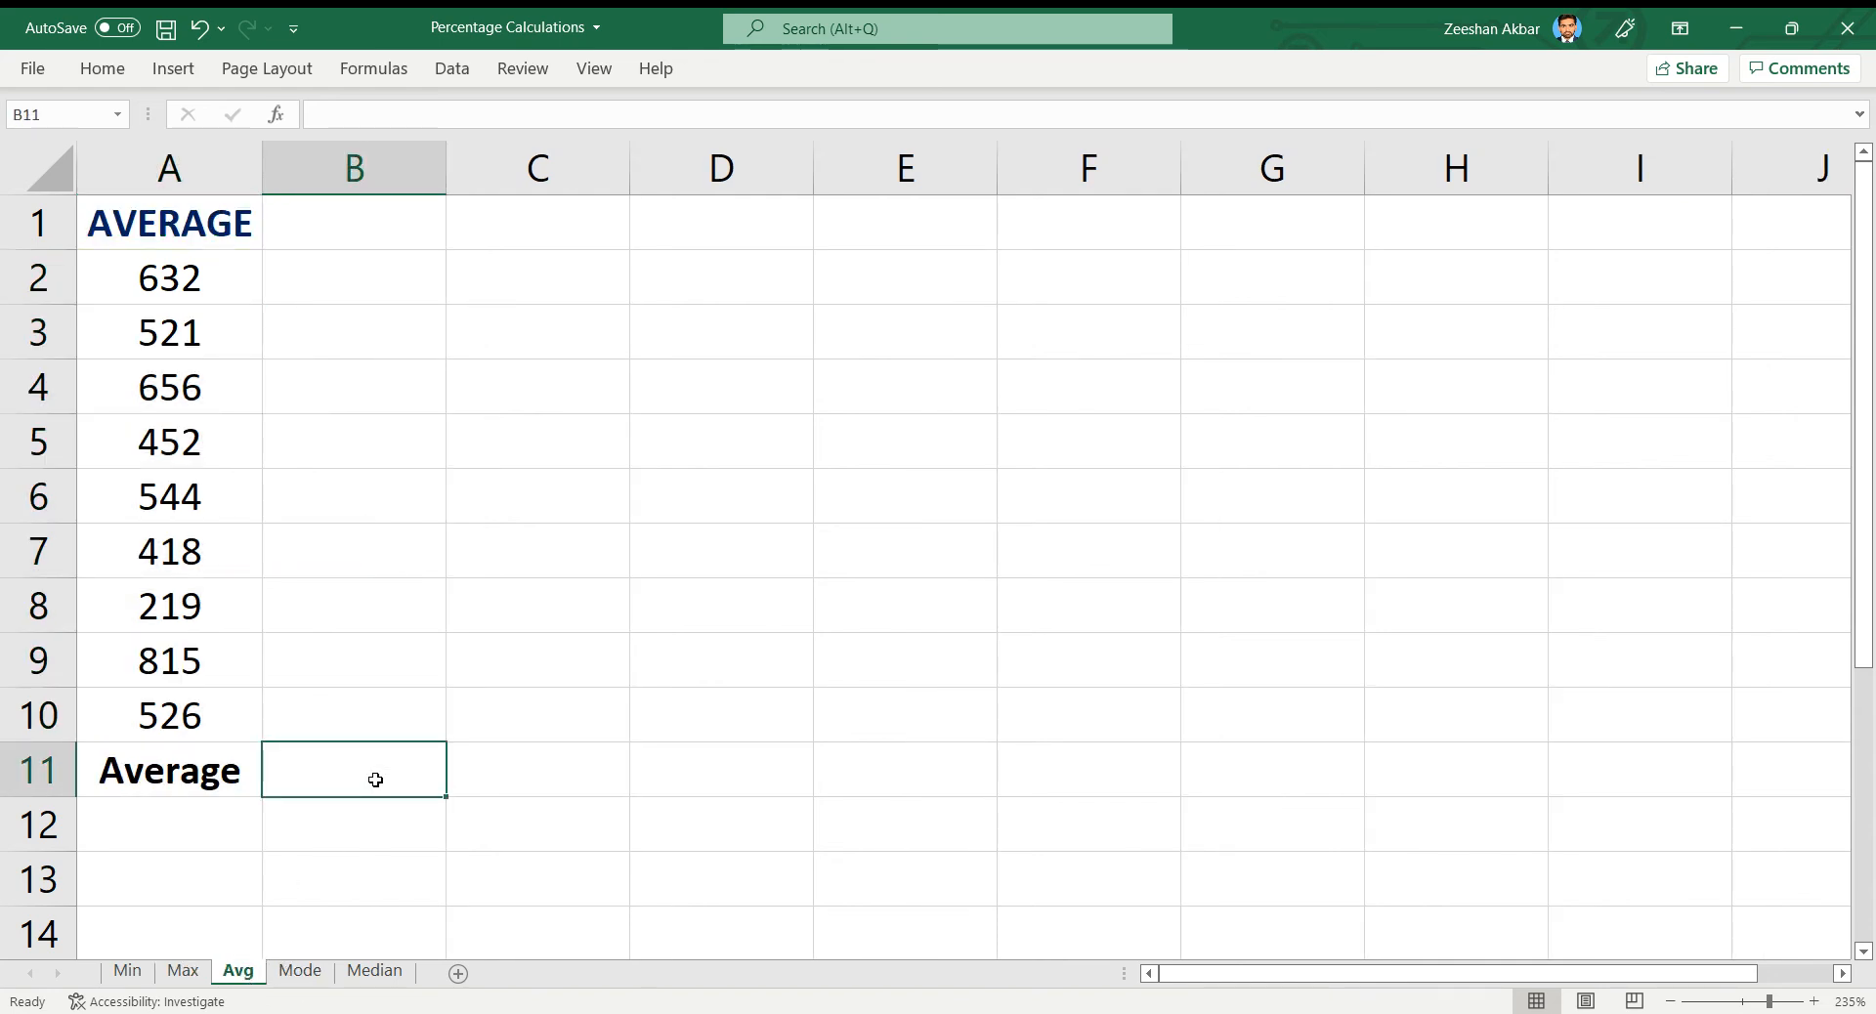
left_click_drag(184, 716, 185, 725)
key("shift+Up")
key("shift+Up")
key("shift+Up")
key("shift+Up")
key("shift+Up")
key("shift+Up")
key("shift+Up")
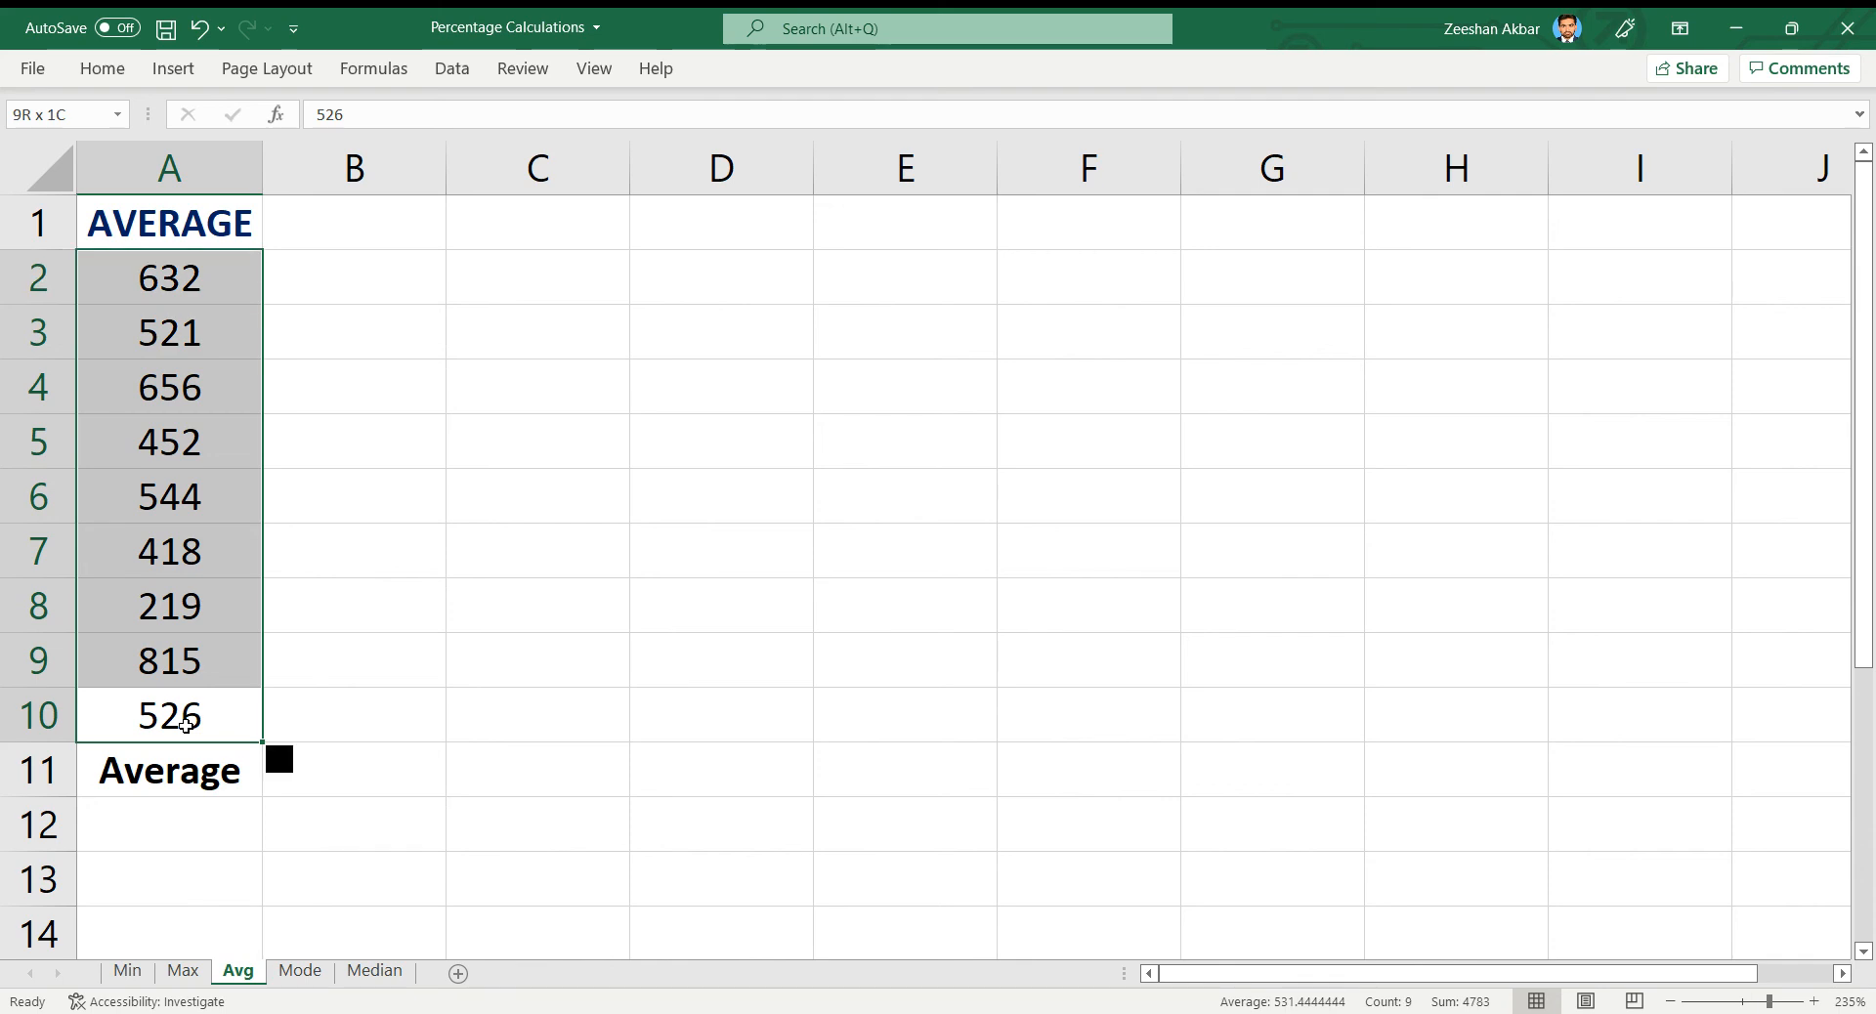
Calculate the average in B11 of the Avg sheet with the formula =AVERAGE(A2:A10).
key("Down")
key("Right")
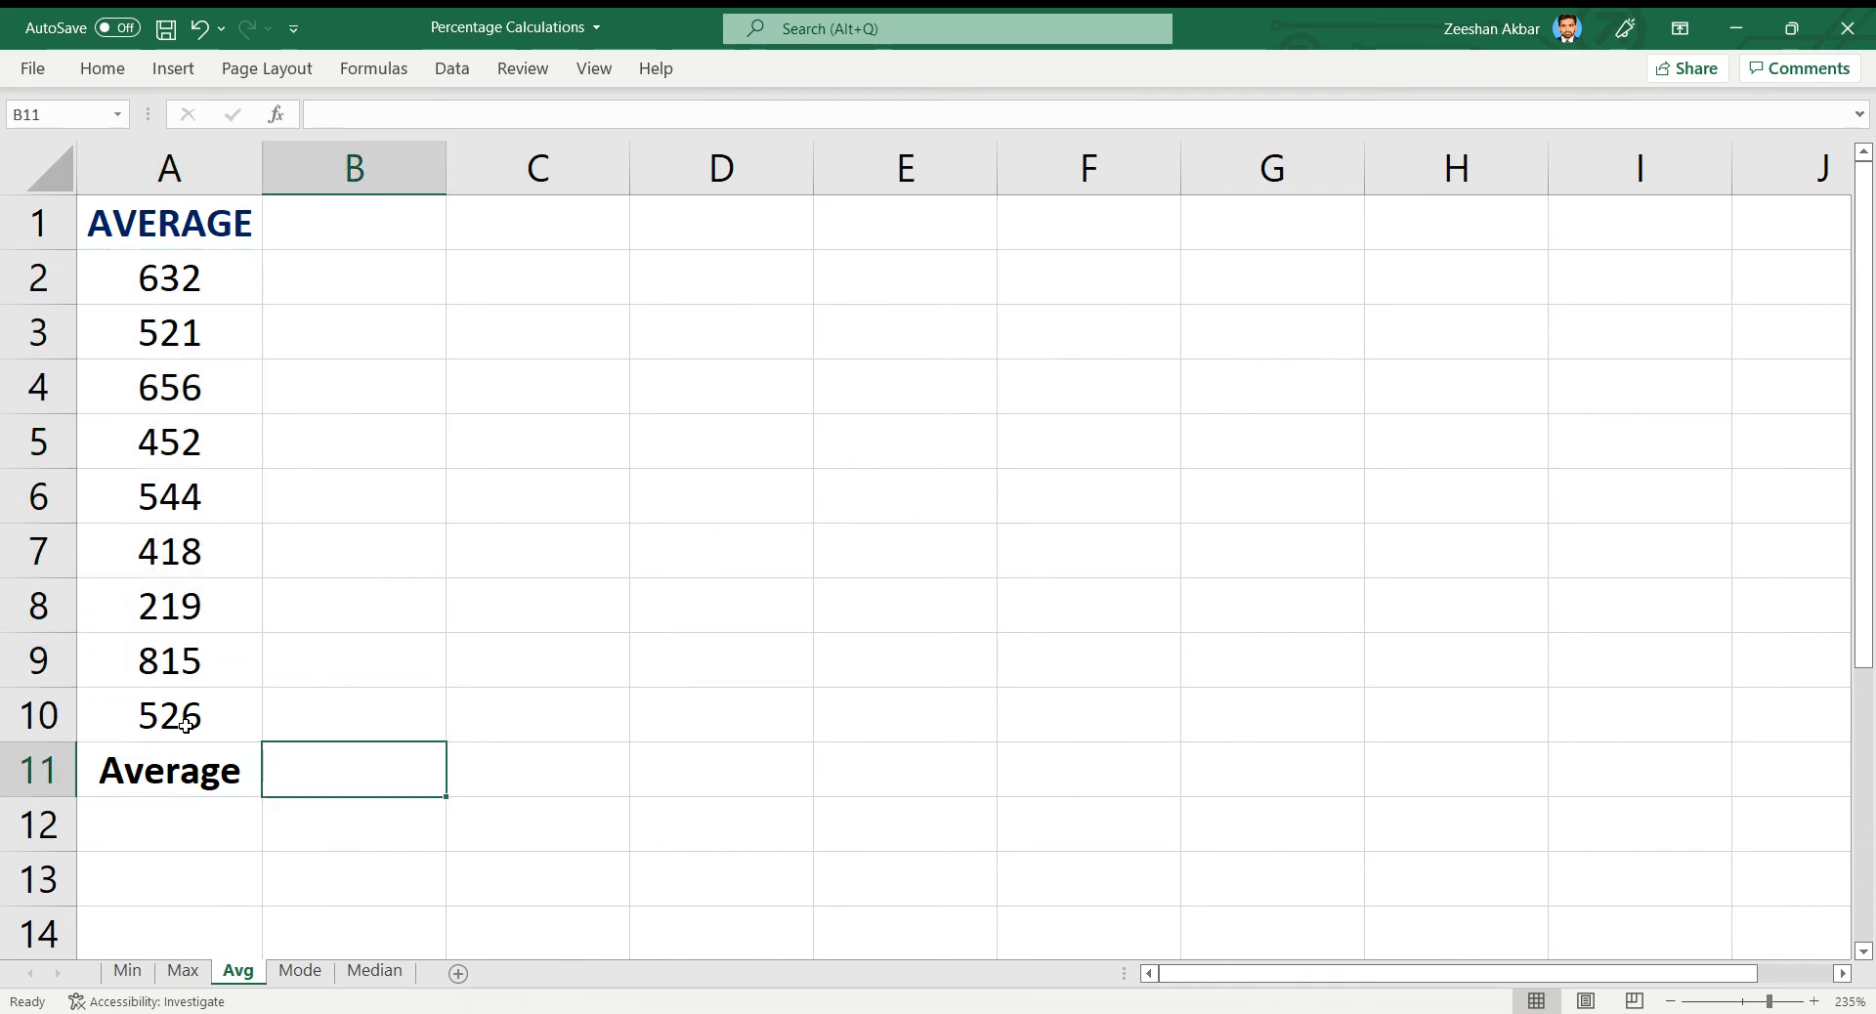
type("=A")
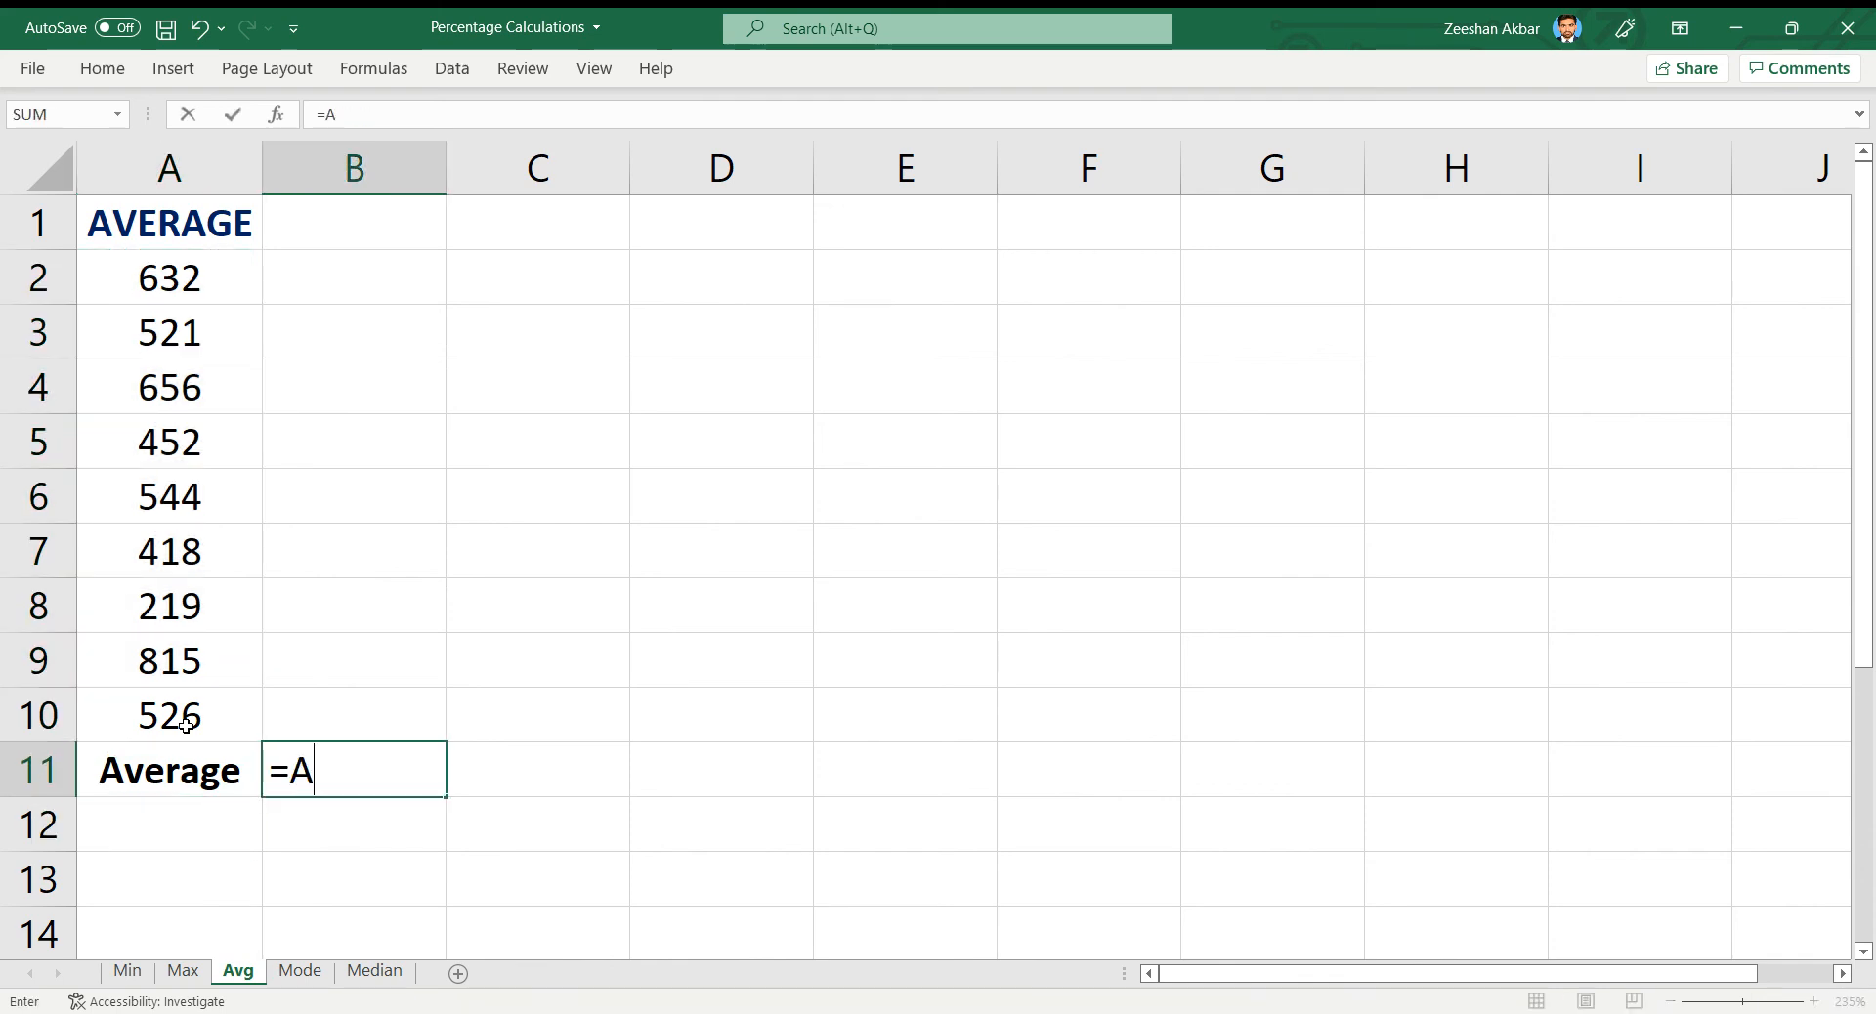
type("VERAGE")
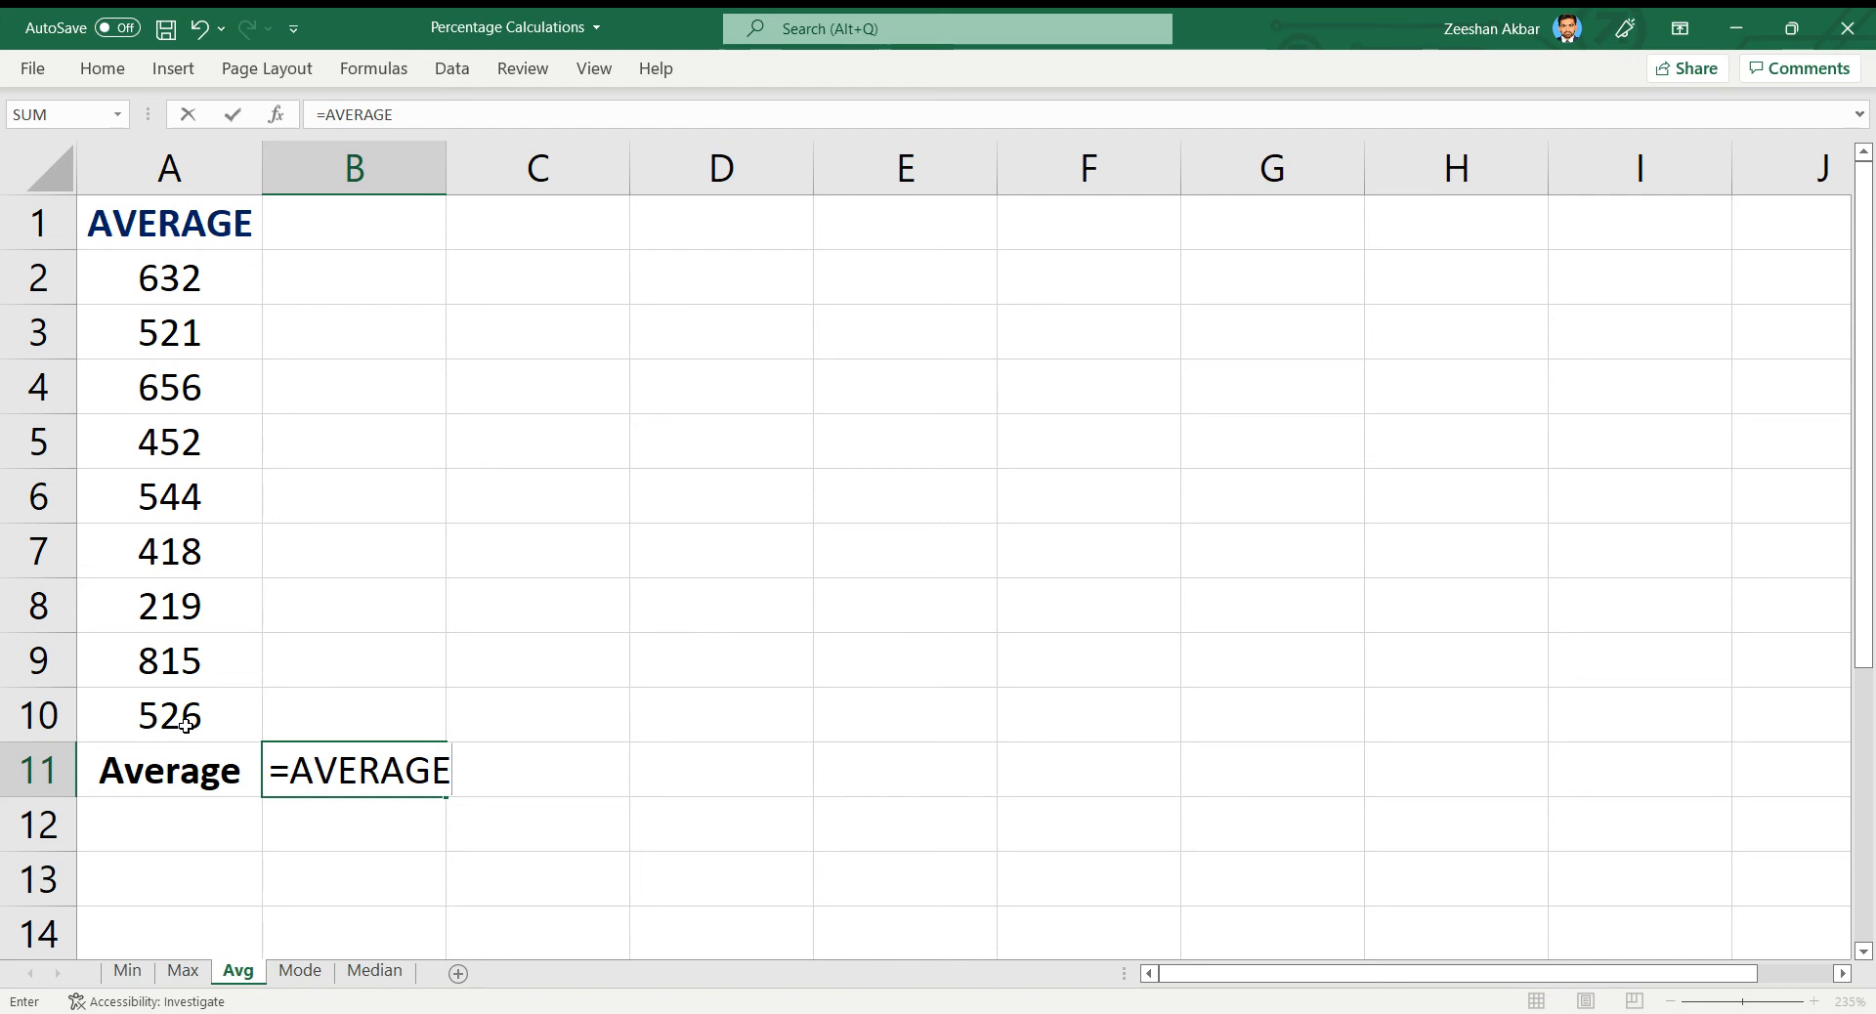
type("(")
left_click(194, 300)
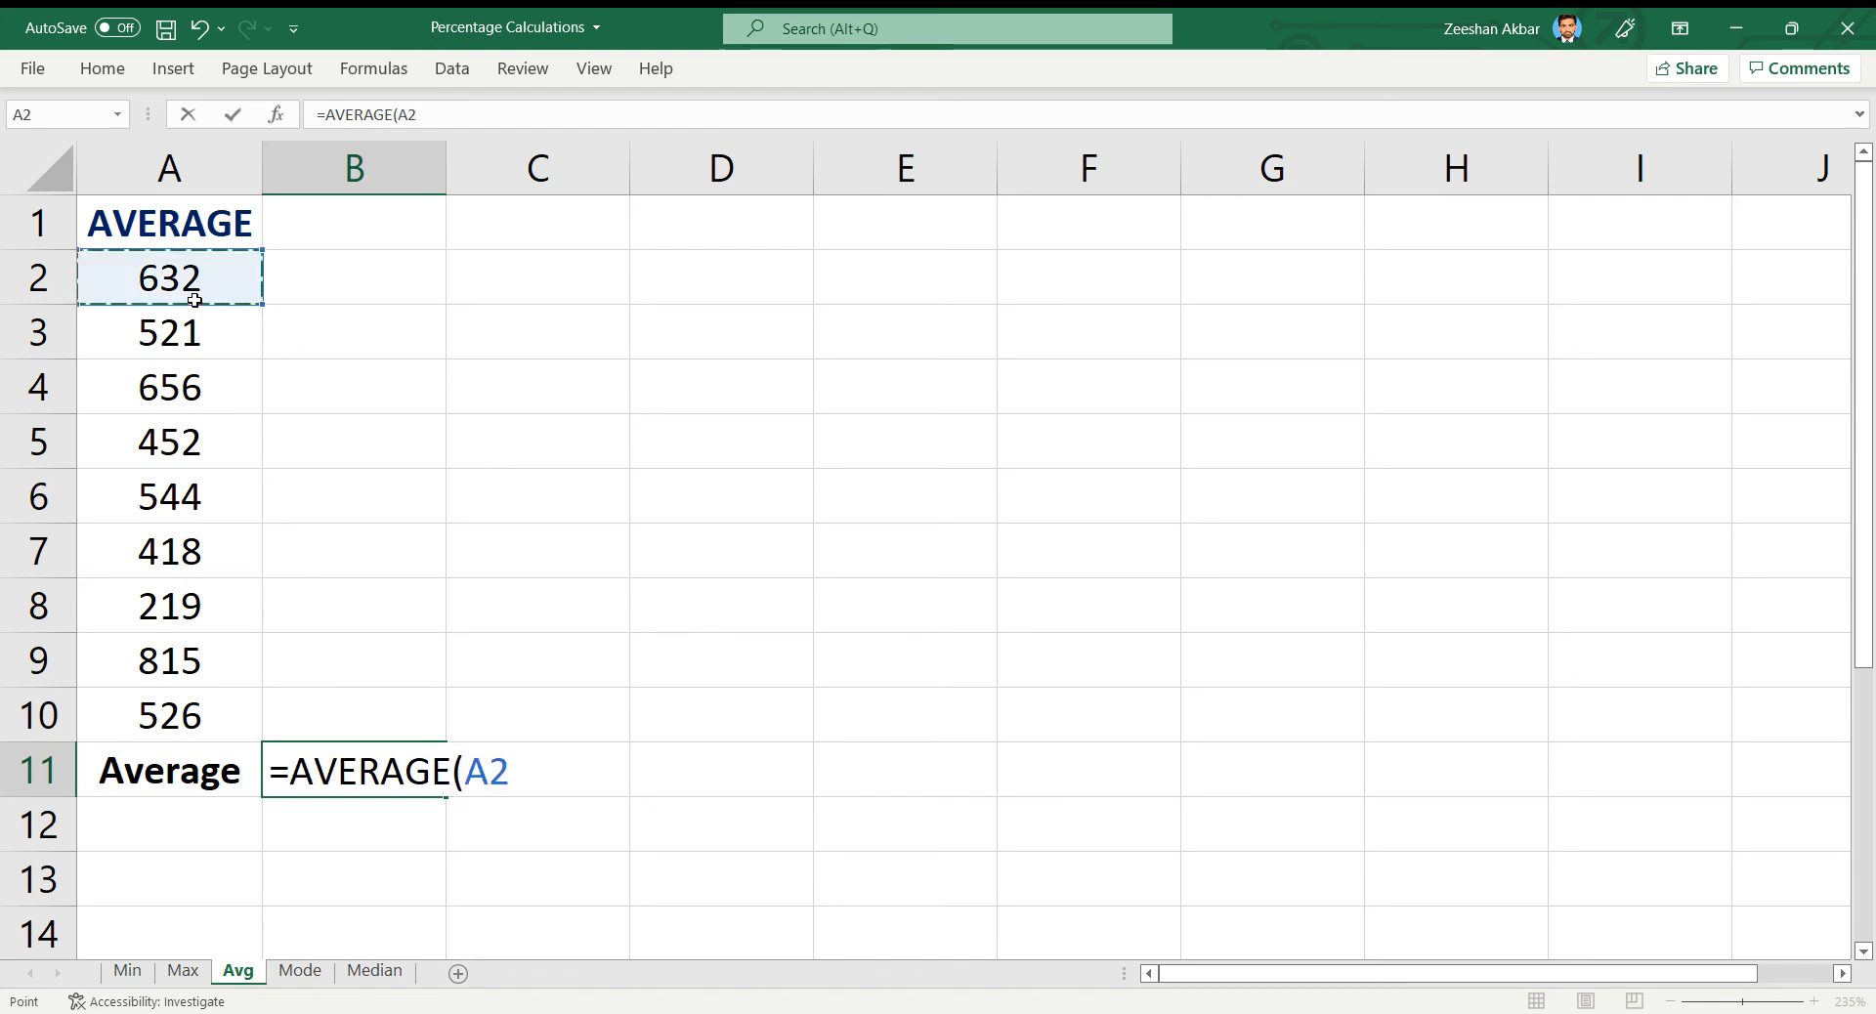
left_click_drag(194, 300, 197, 695)
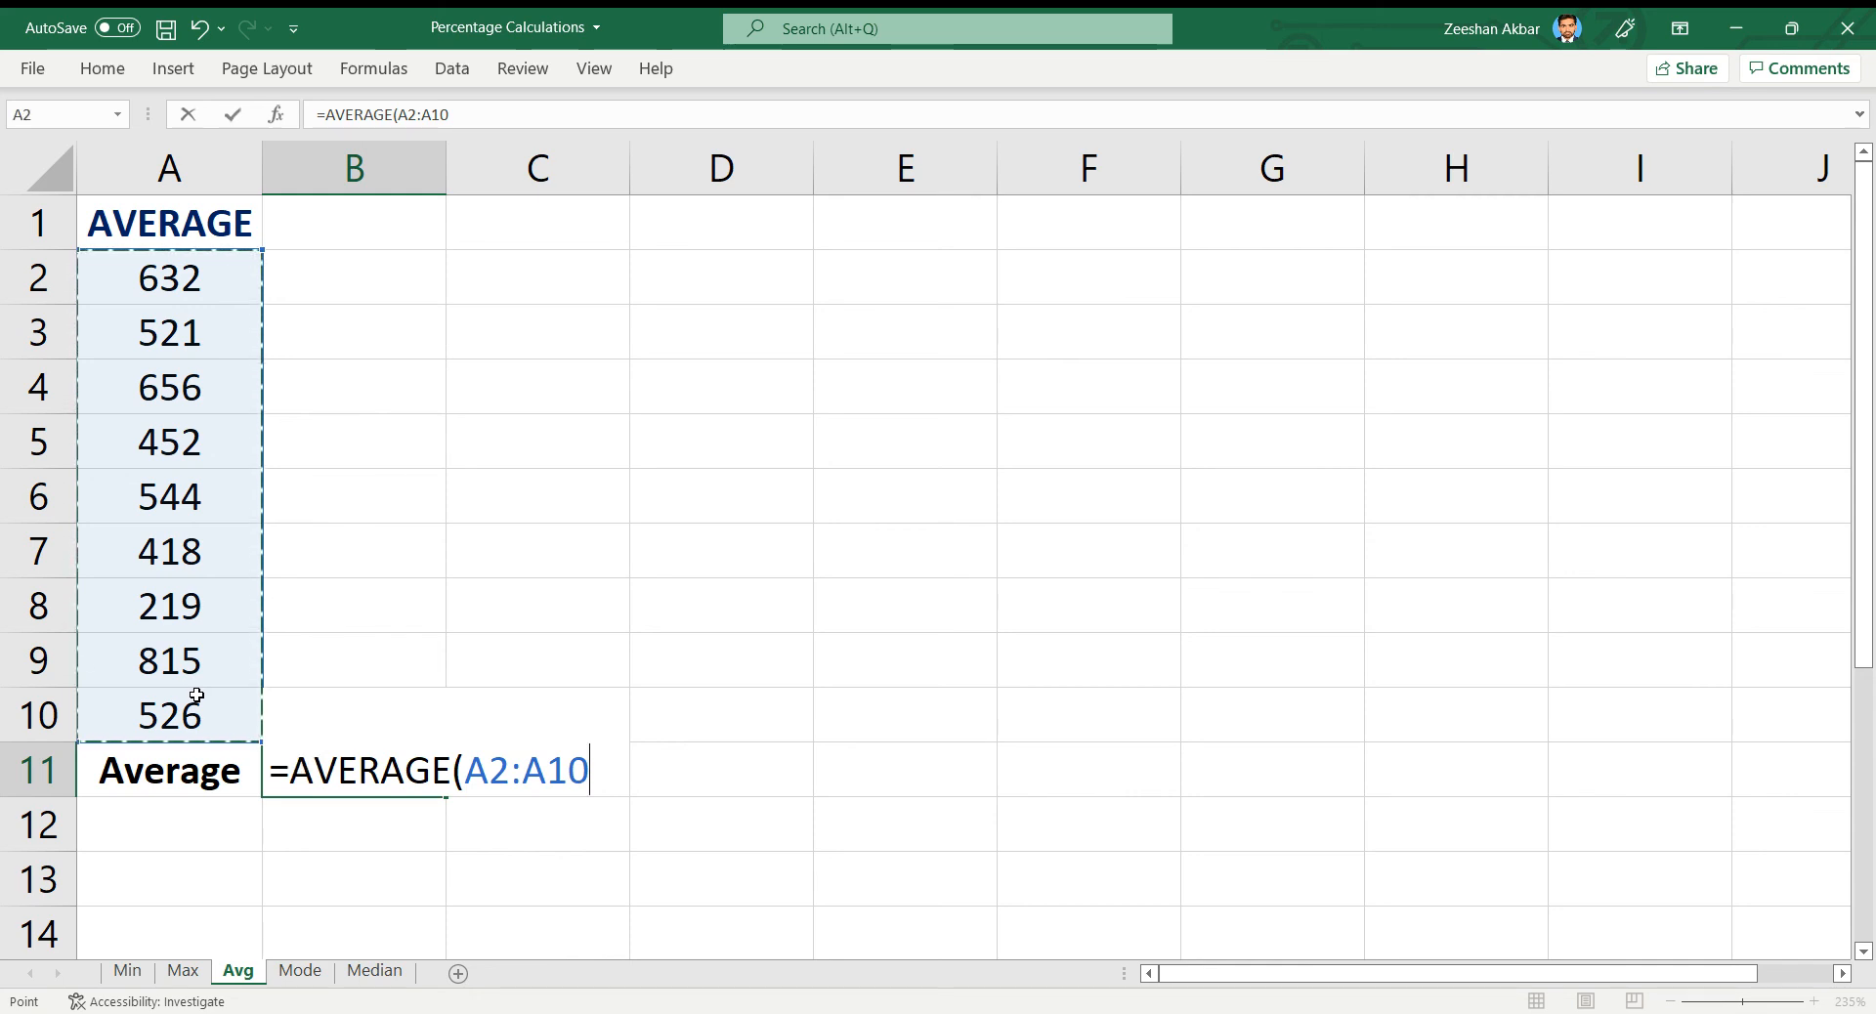
type(")")
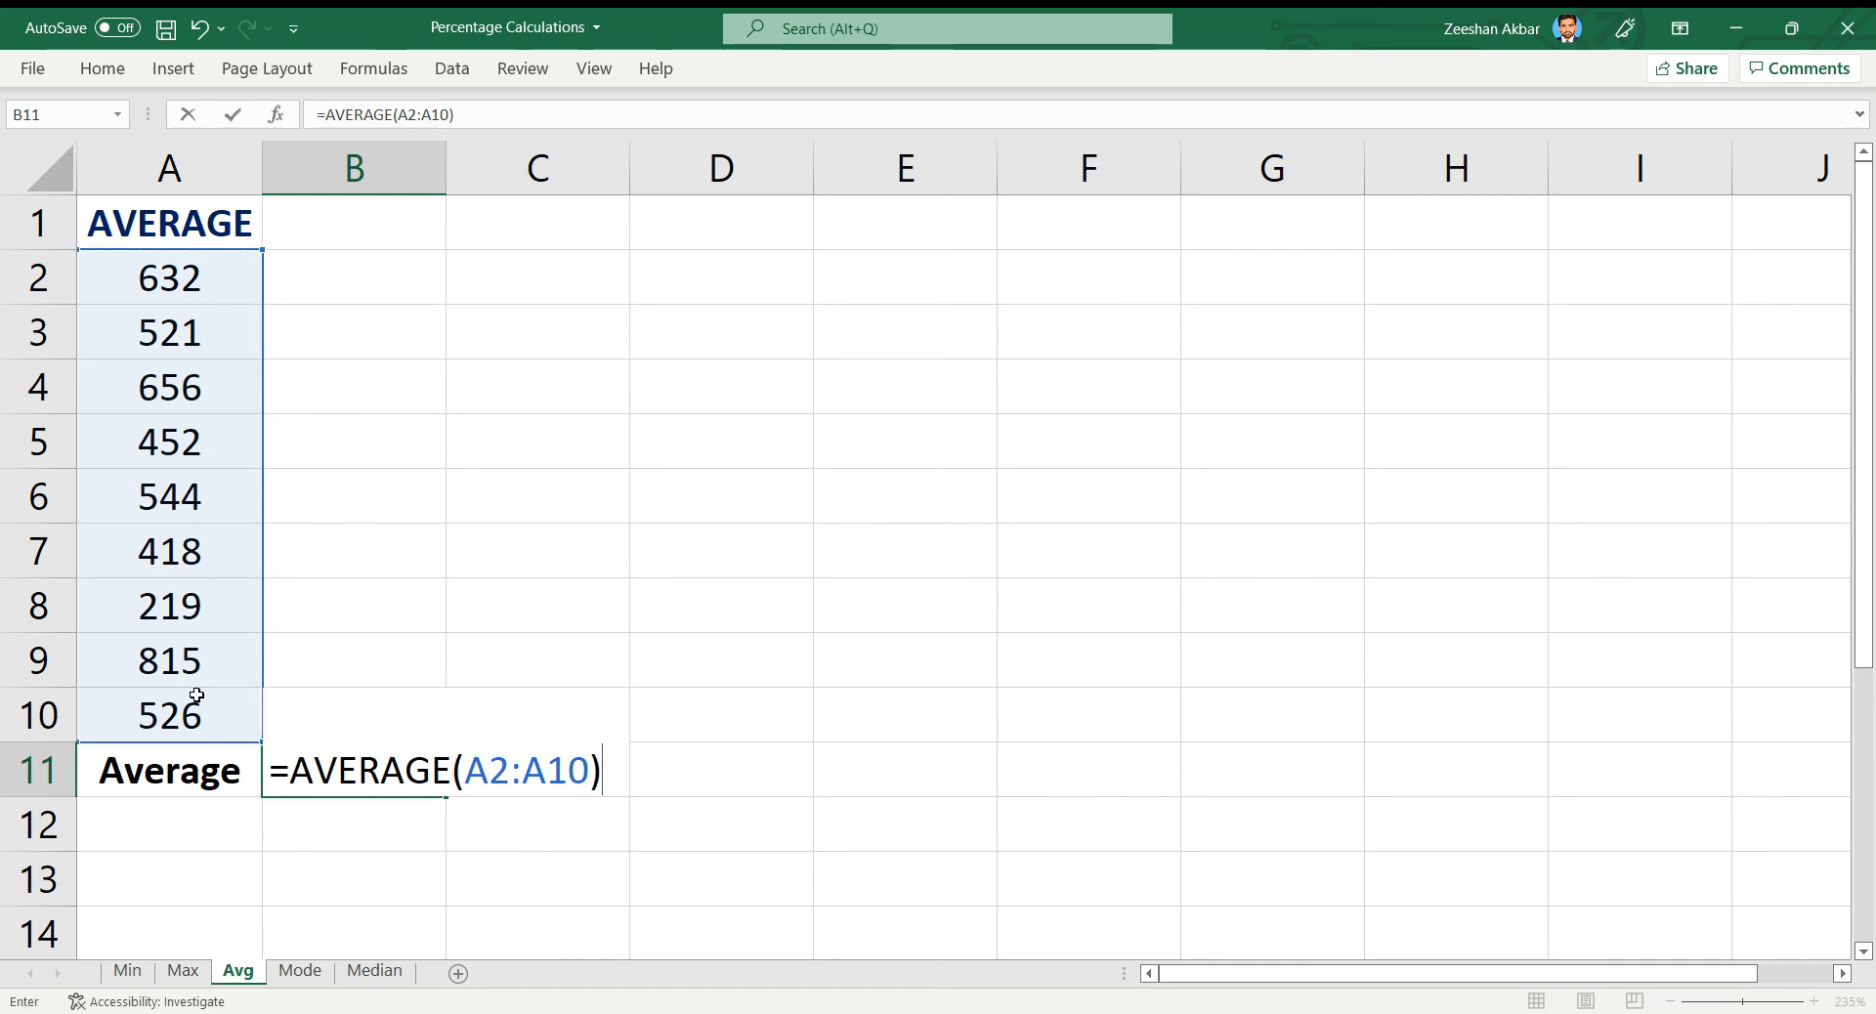
key("Return")
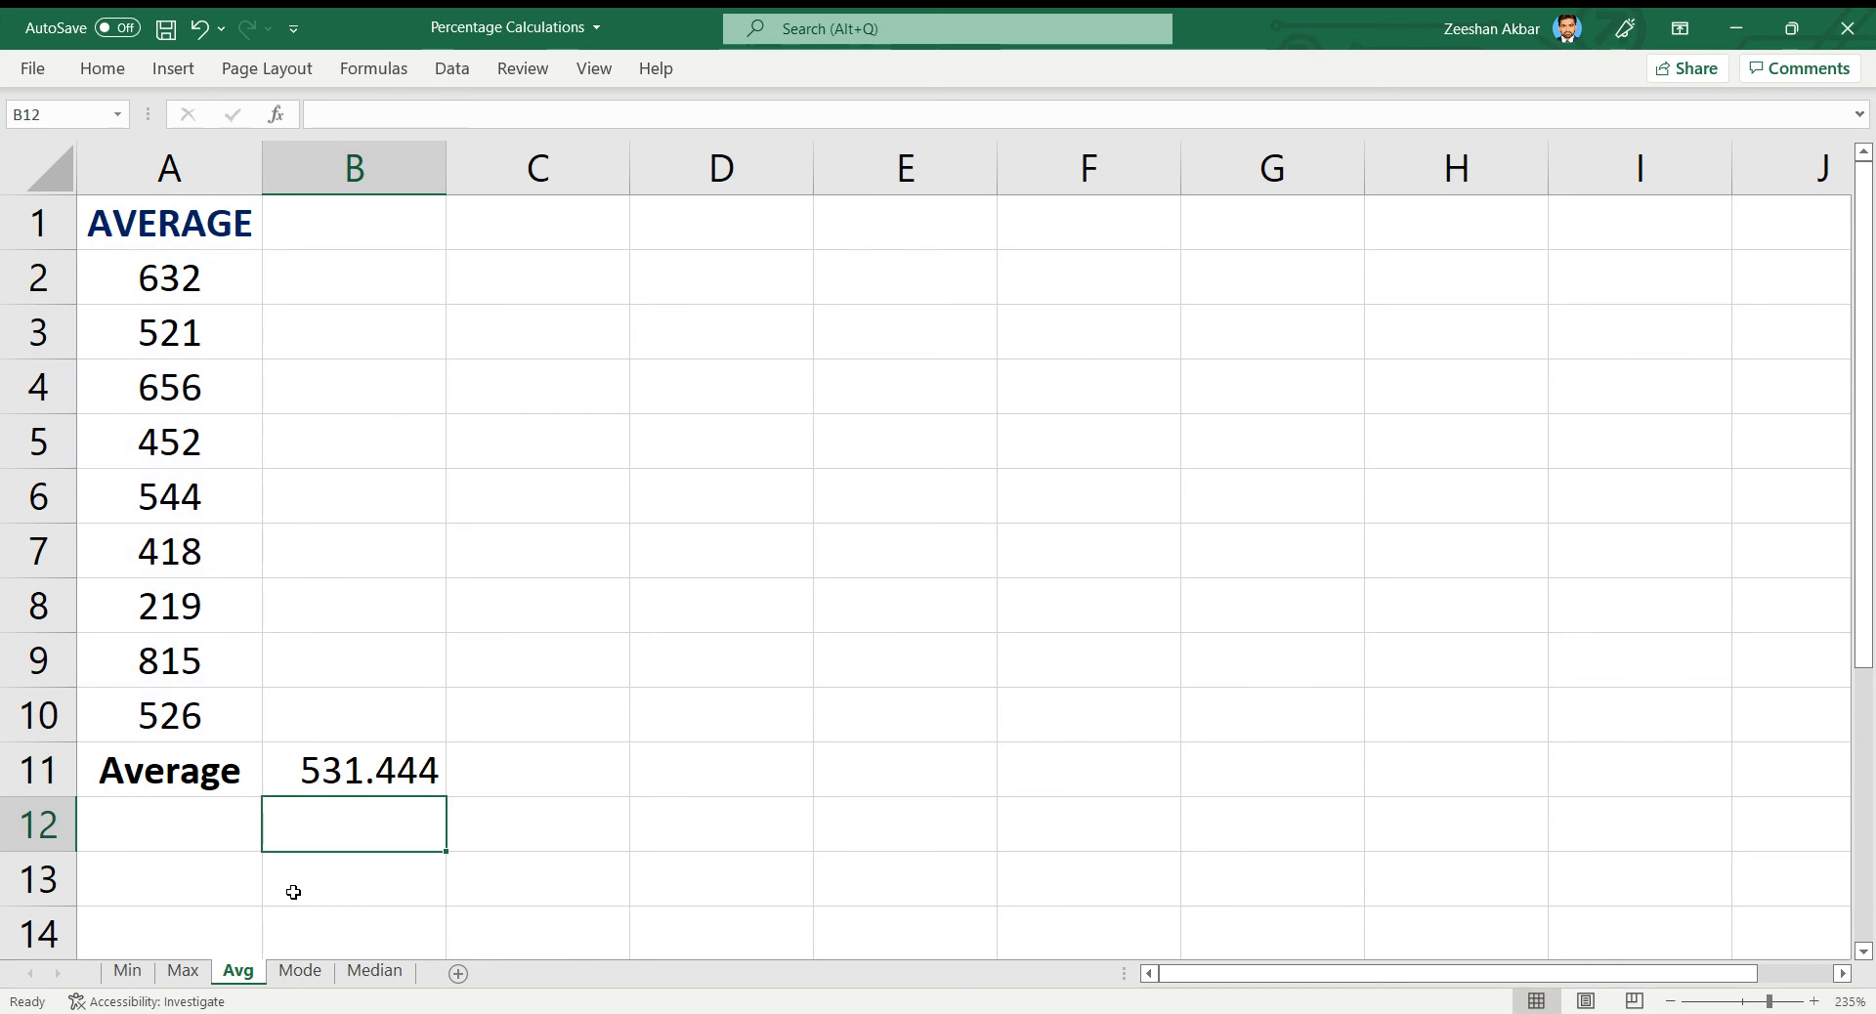
Highlight A2:A10 upward from A10 to compare the source numbers with the average result.
key("Up")
key("Left")
key("Up")
key("shift+Up")
key("shift+Up")
key("shift+Up")
key("shift+Up")
key("shift+Up")
key("shift+Up")
key("shift+Up")
key("shift+Up")
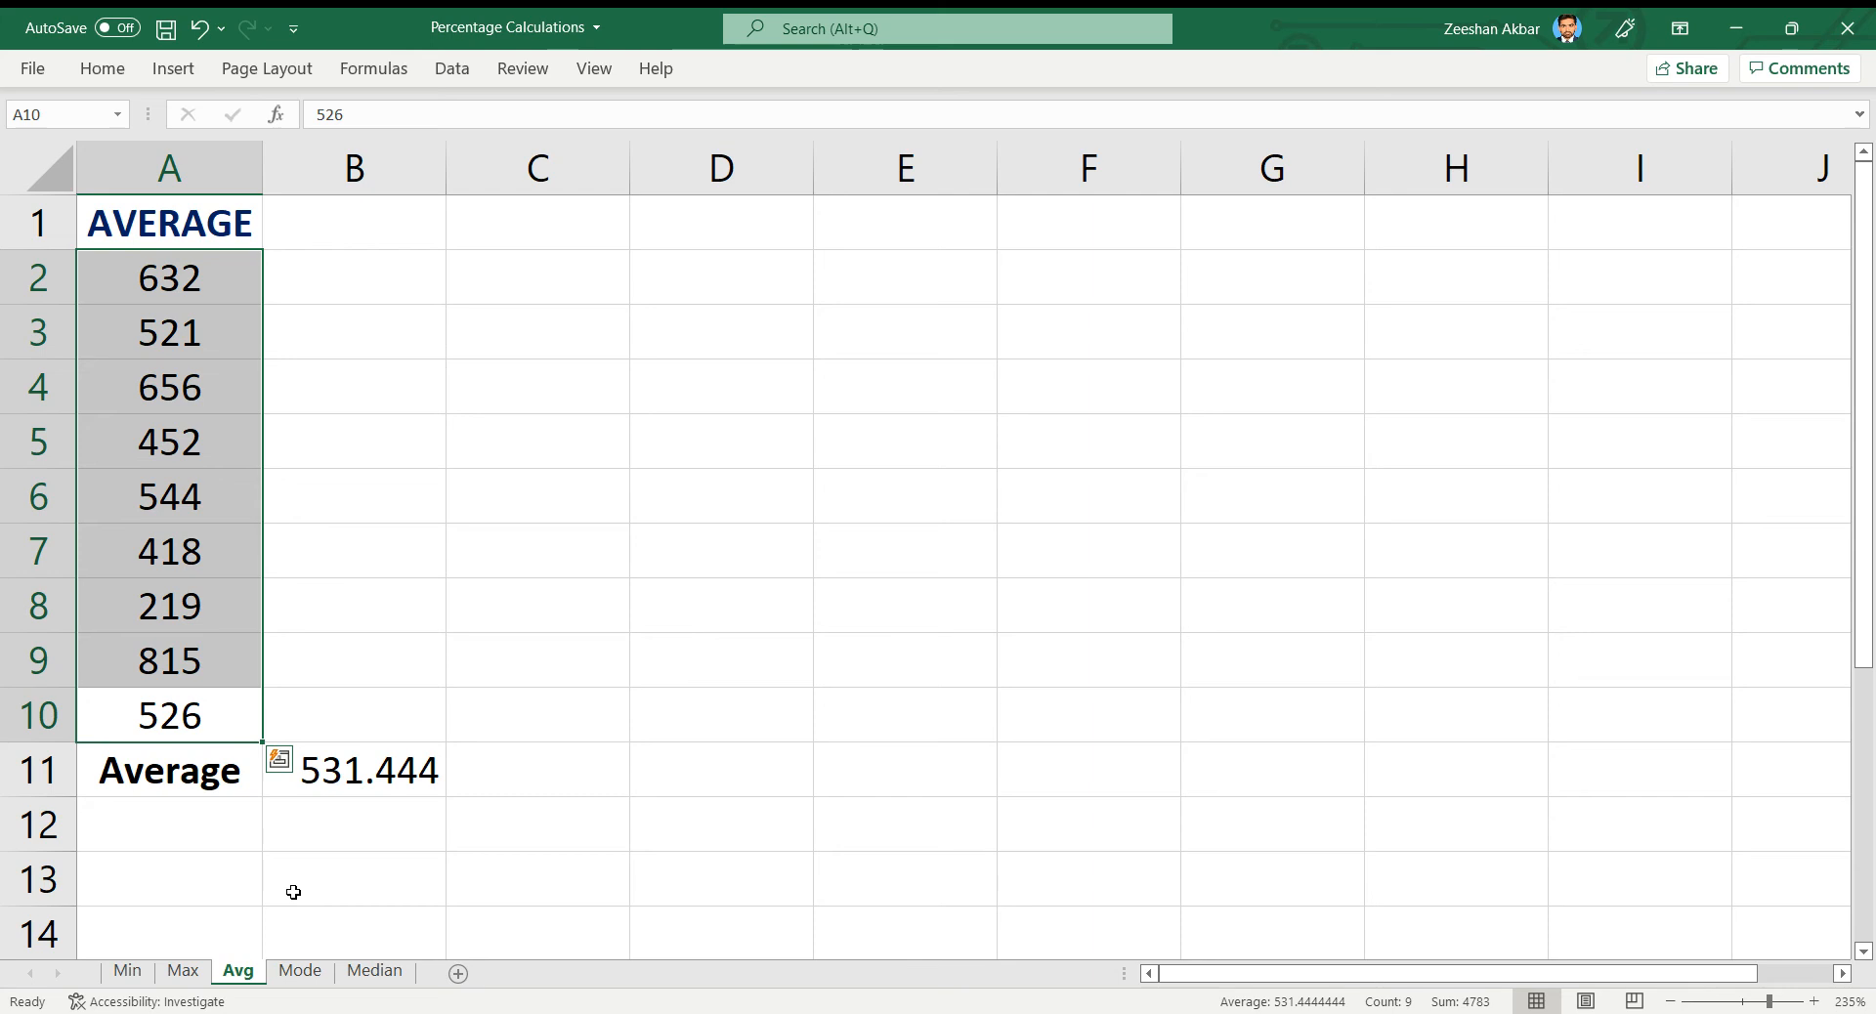
Return to A2 and extend the selection row by row to A10 to examine how the numbers add up.
key("Down")
key("Up")
key("Up")
key("Up")
key("Up")
key("Up")
key("Up")
key("Up")
key("Up")
key("Up")
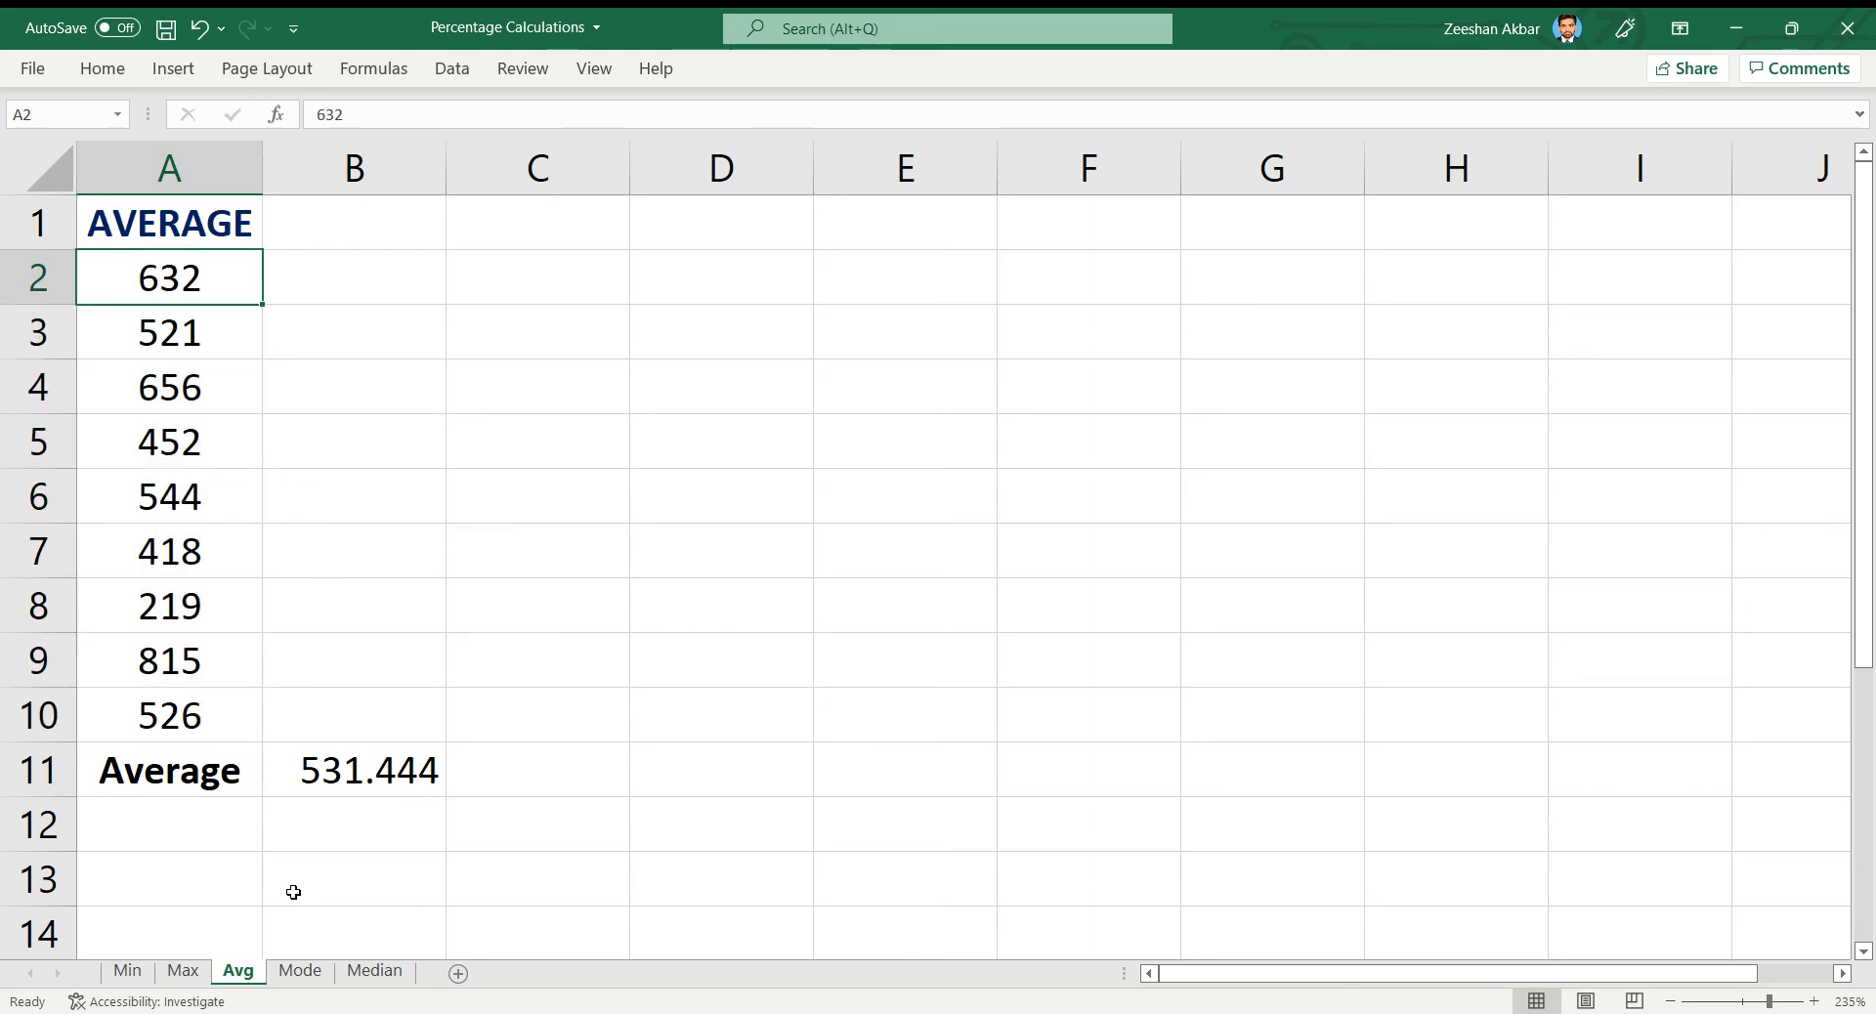
key("shift+Down")
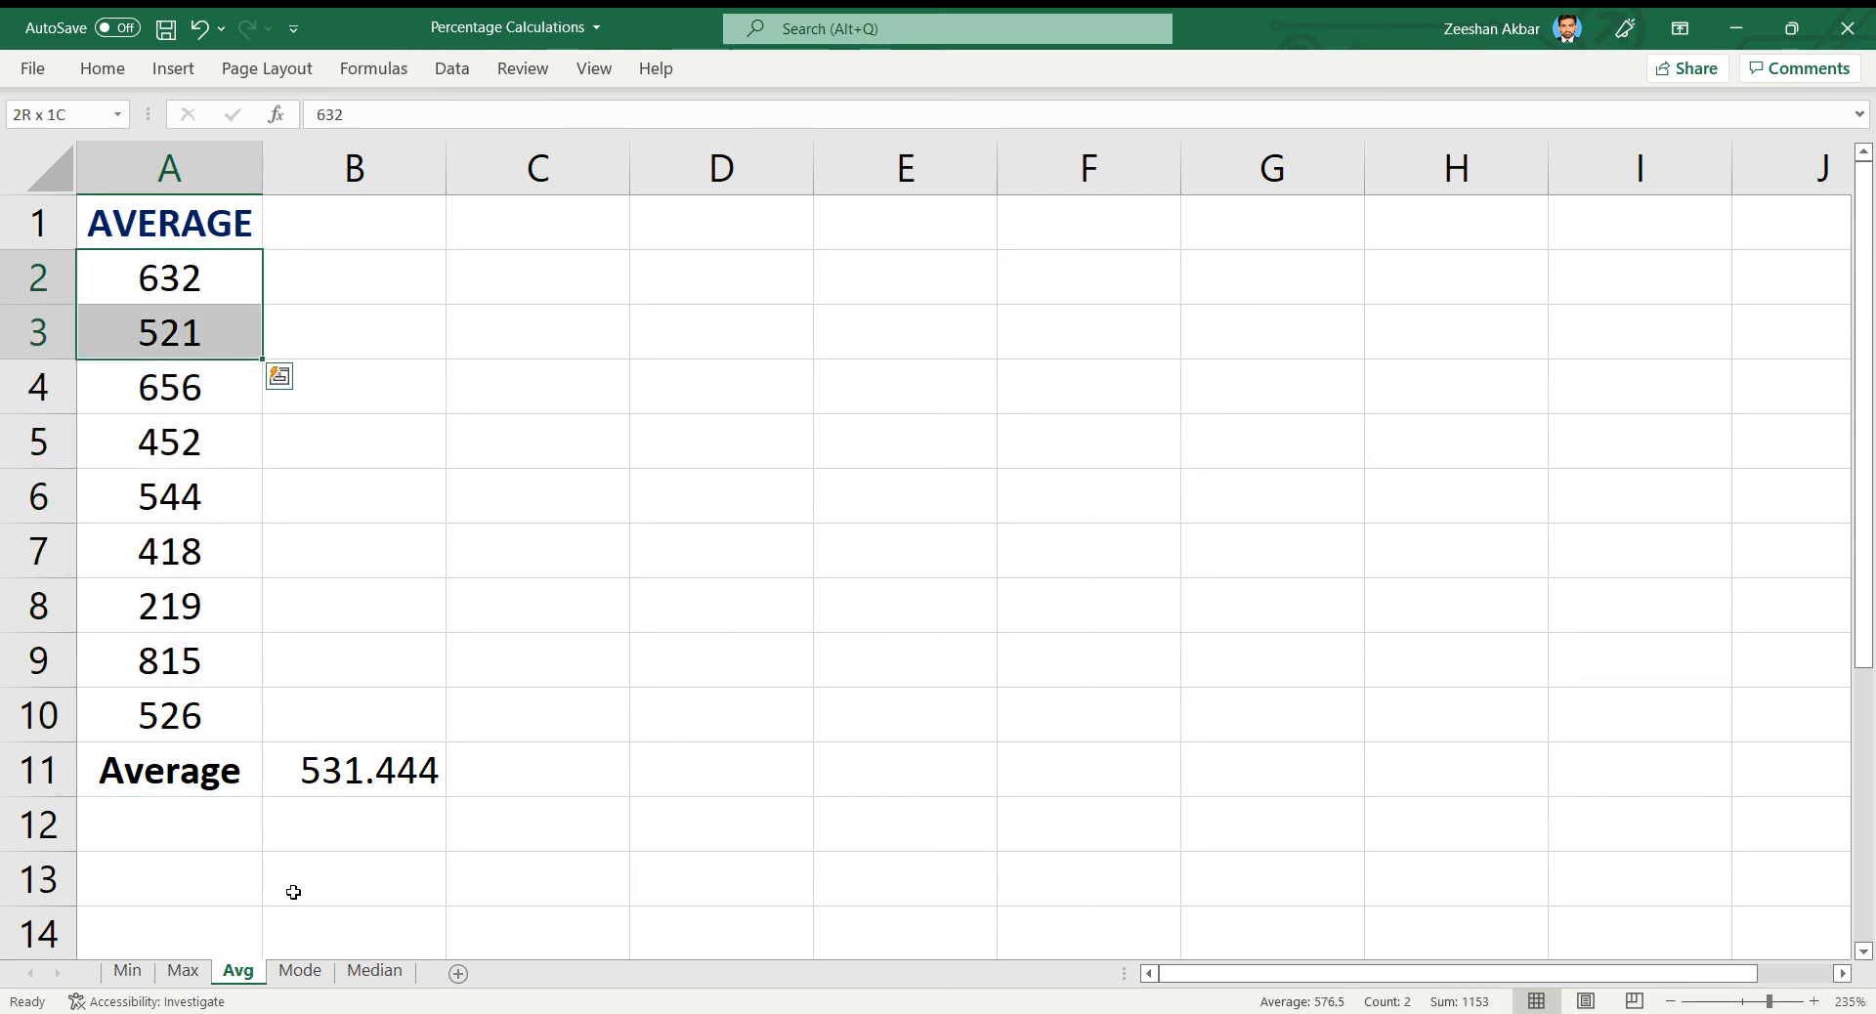
key("shift+Down")
key("shift+Down")
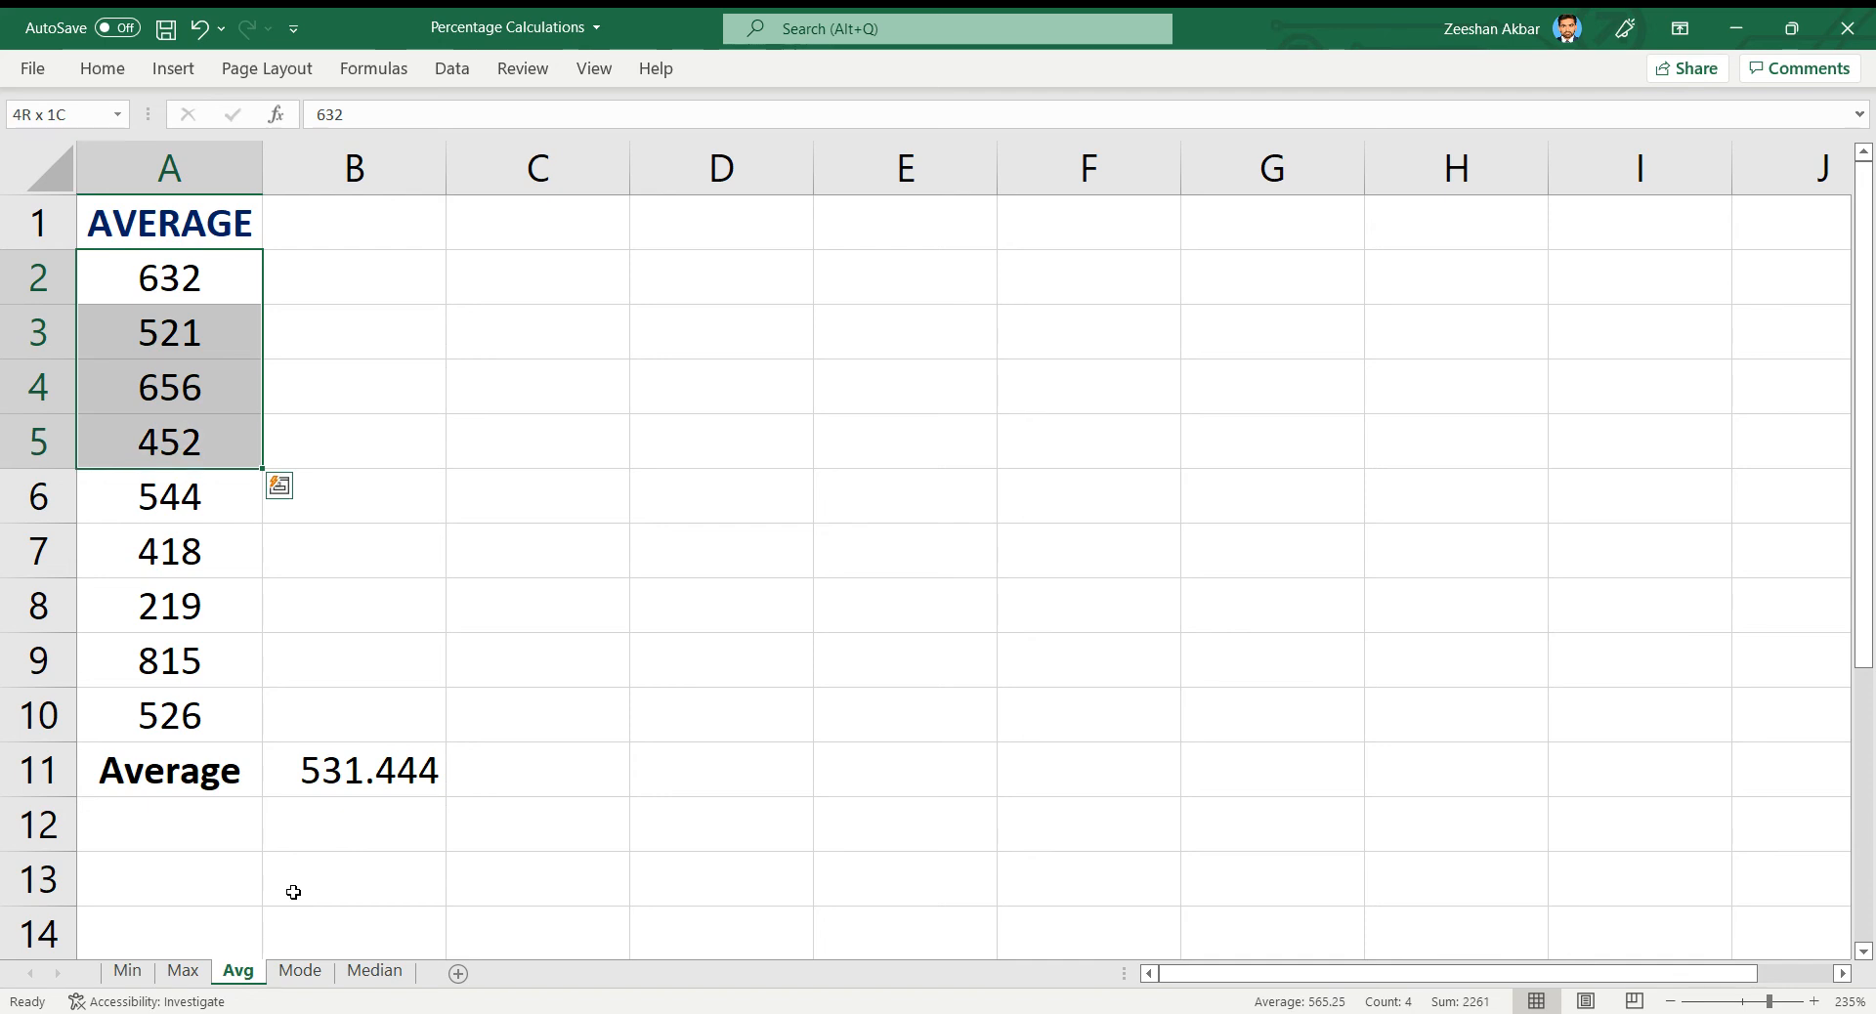
key("shift+Down")
key("shift+Down")
key("shift+Down")
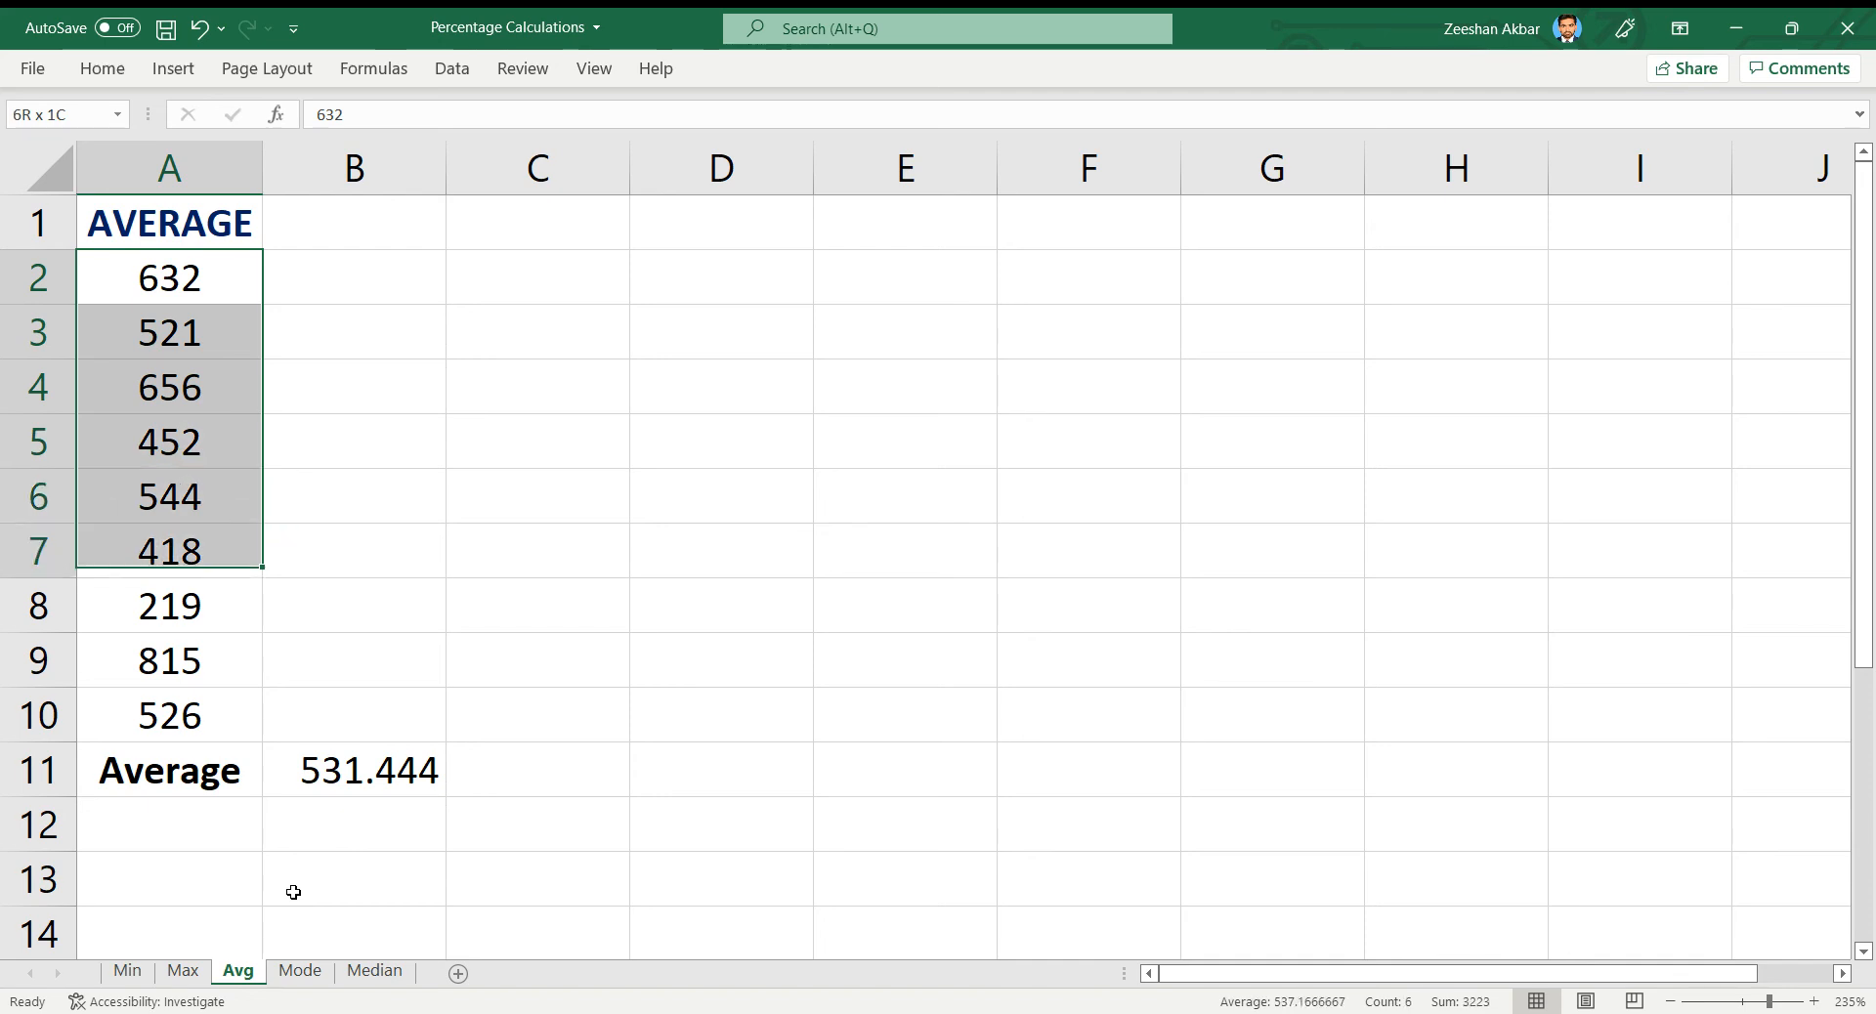
key("shift+Down")
key("shift+Down")
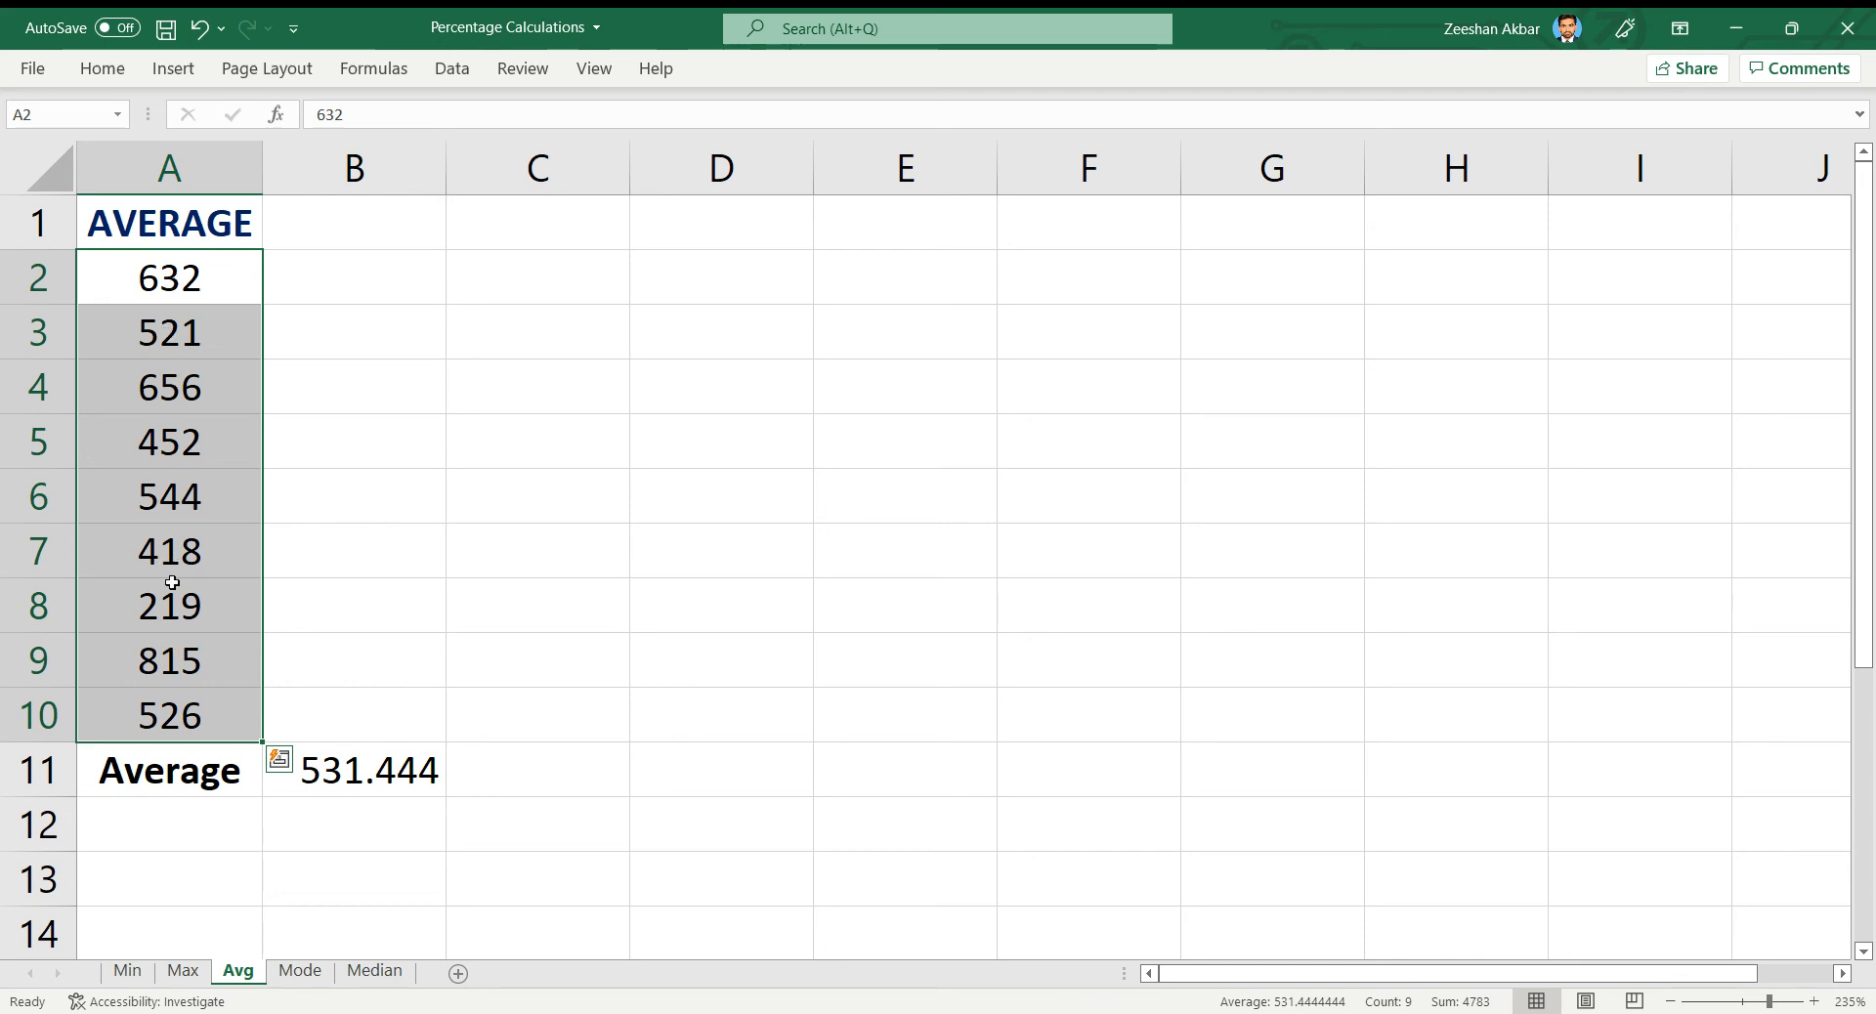
Make the average result in B11 bold and save the workbook.
left_click(367, 774)
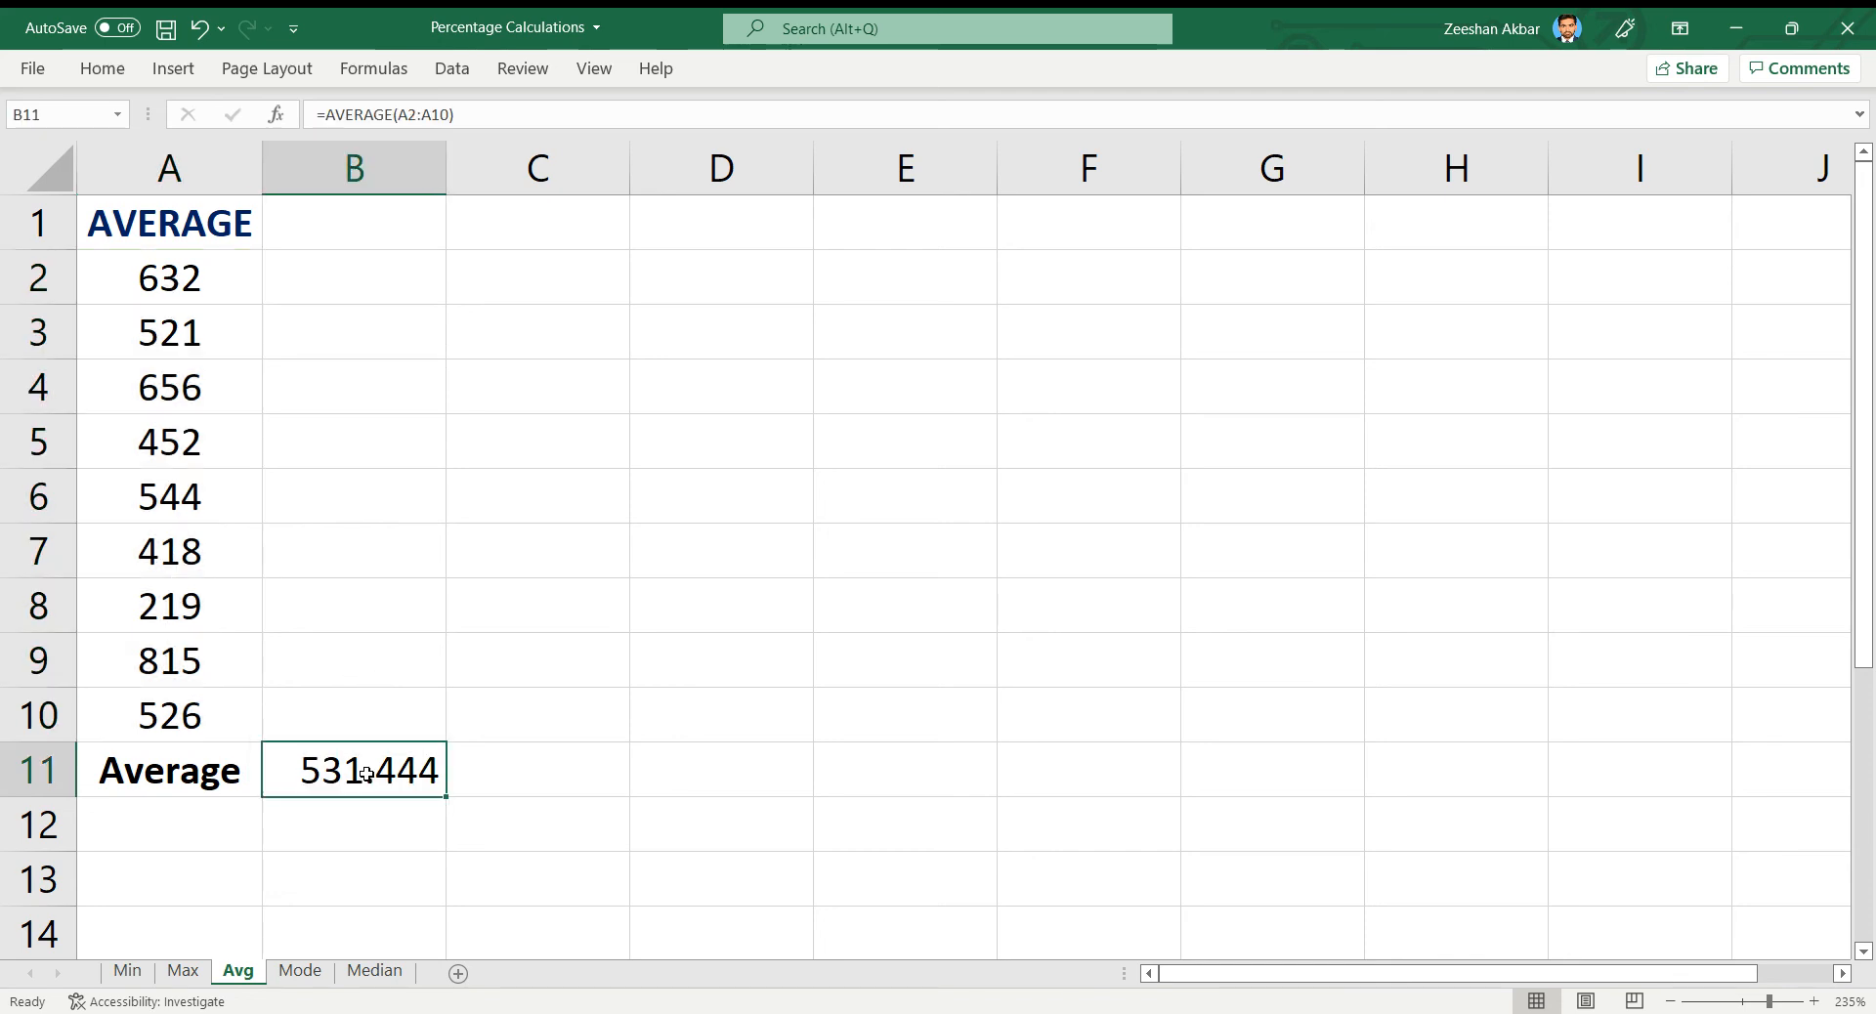
key("ctrl+b")
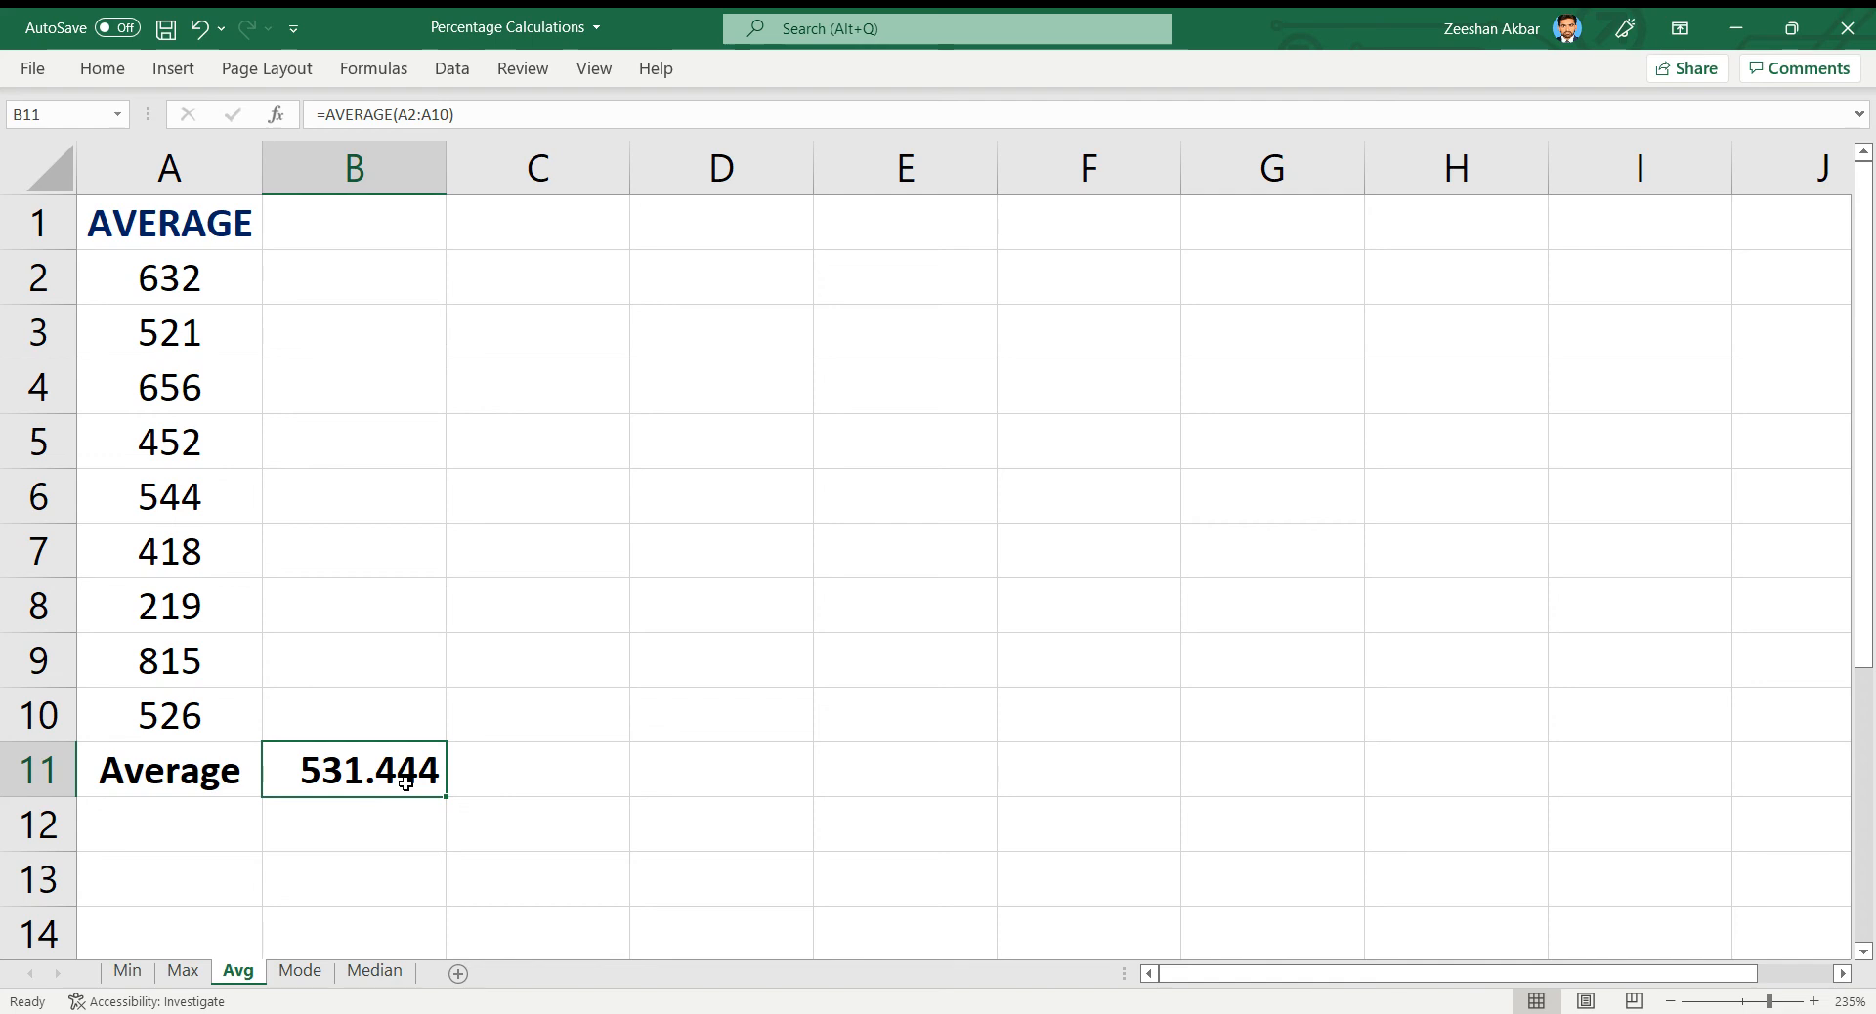
key("ctrl+s")
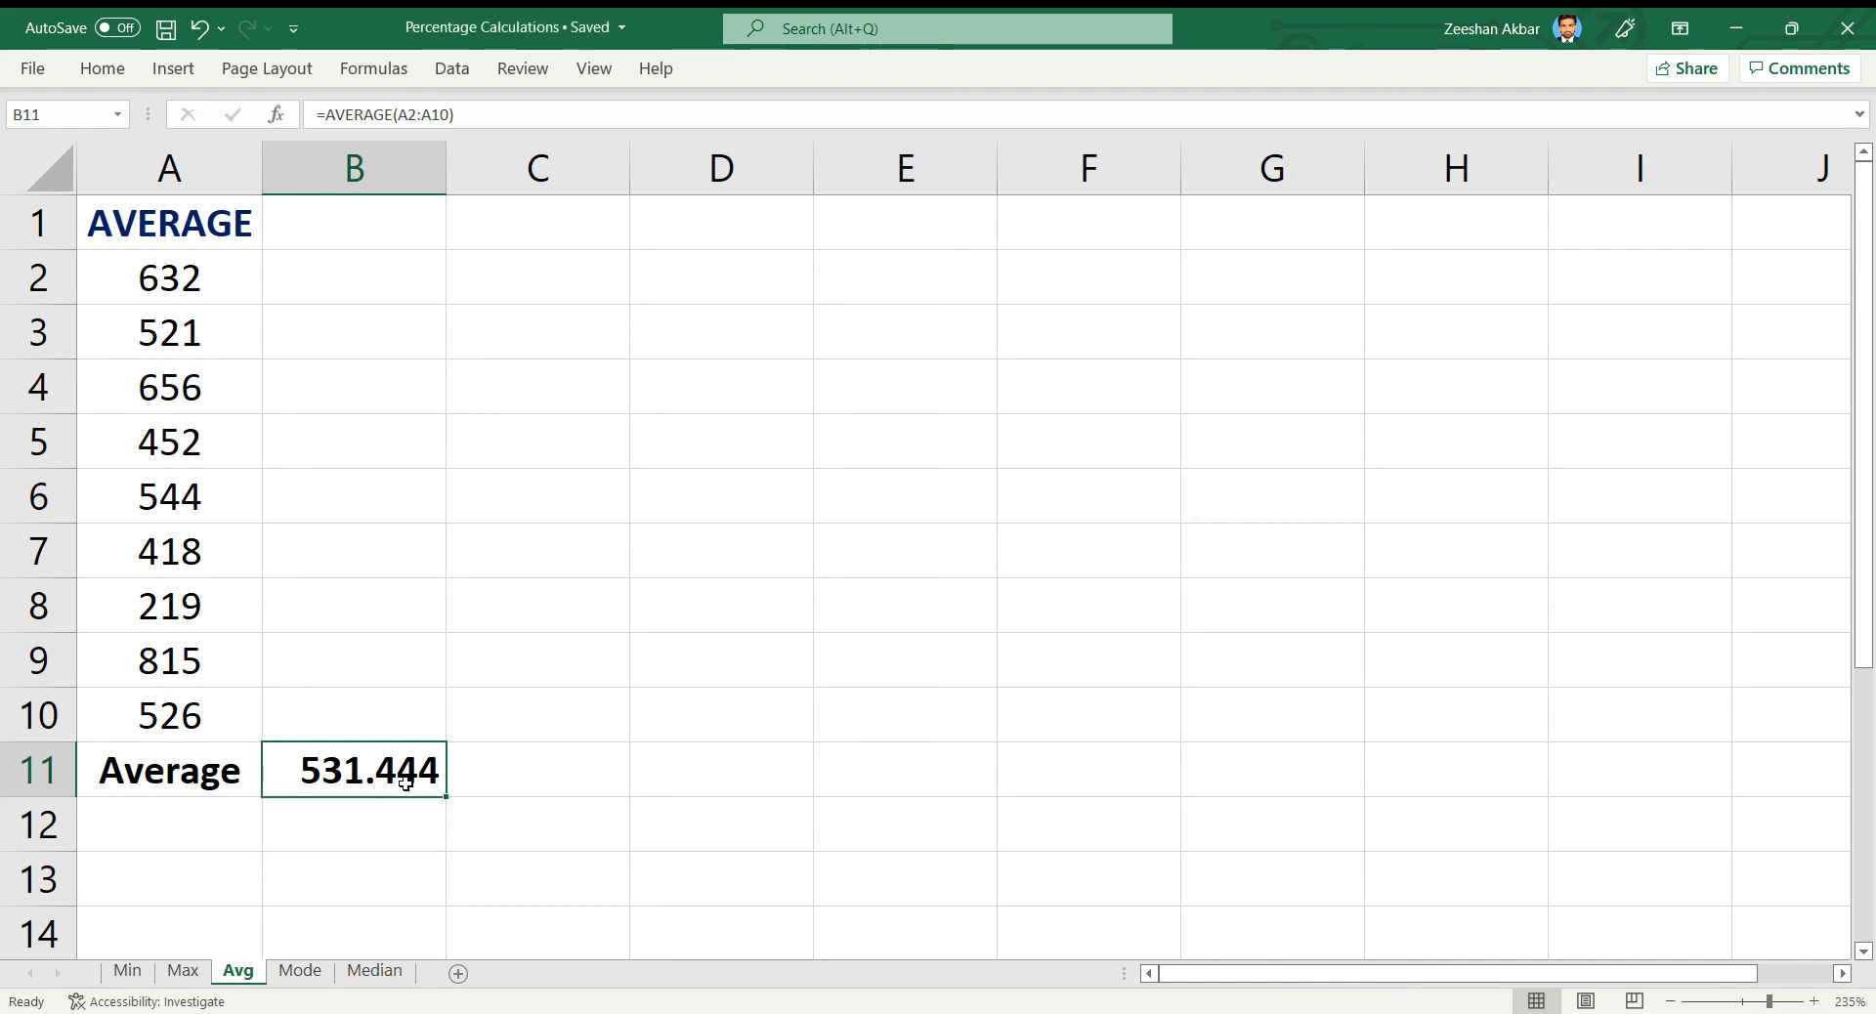
Highlight rows 2 through 10 to review how many entries the average covers, and return to B11.
left_click_drag(34, 330, 29, 260)
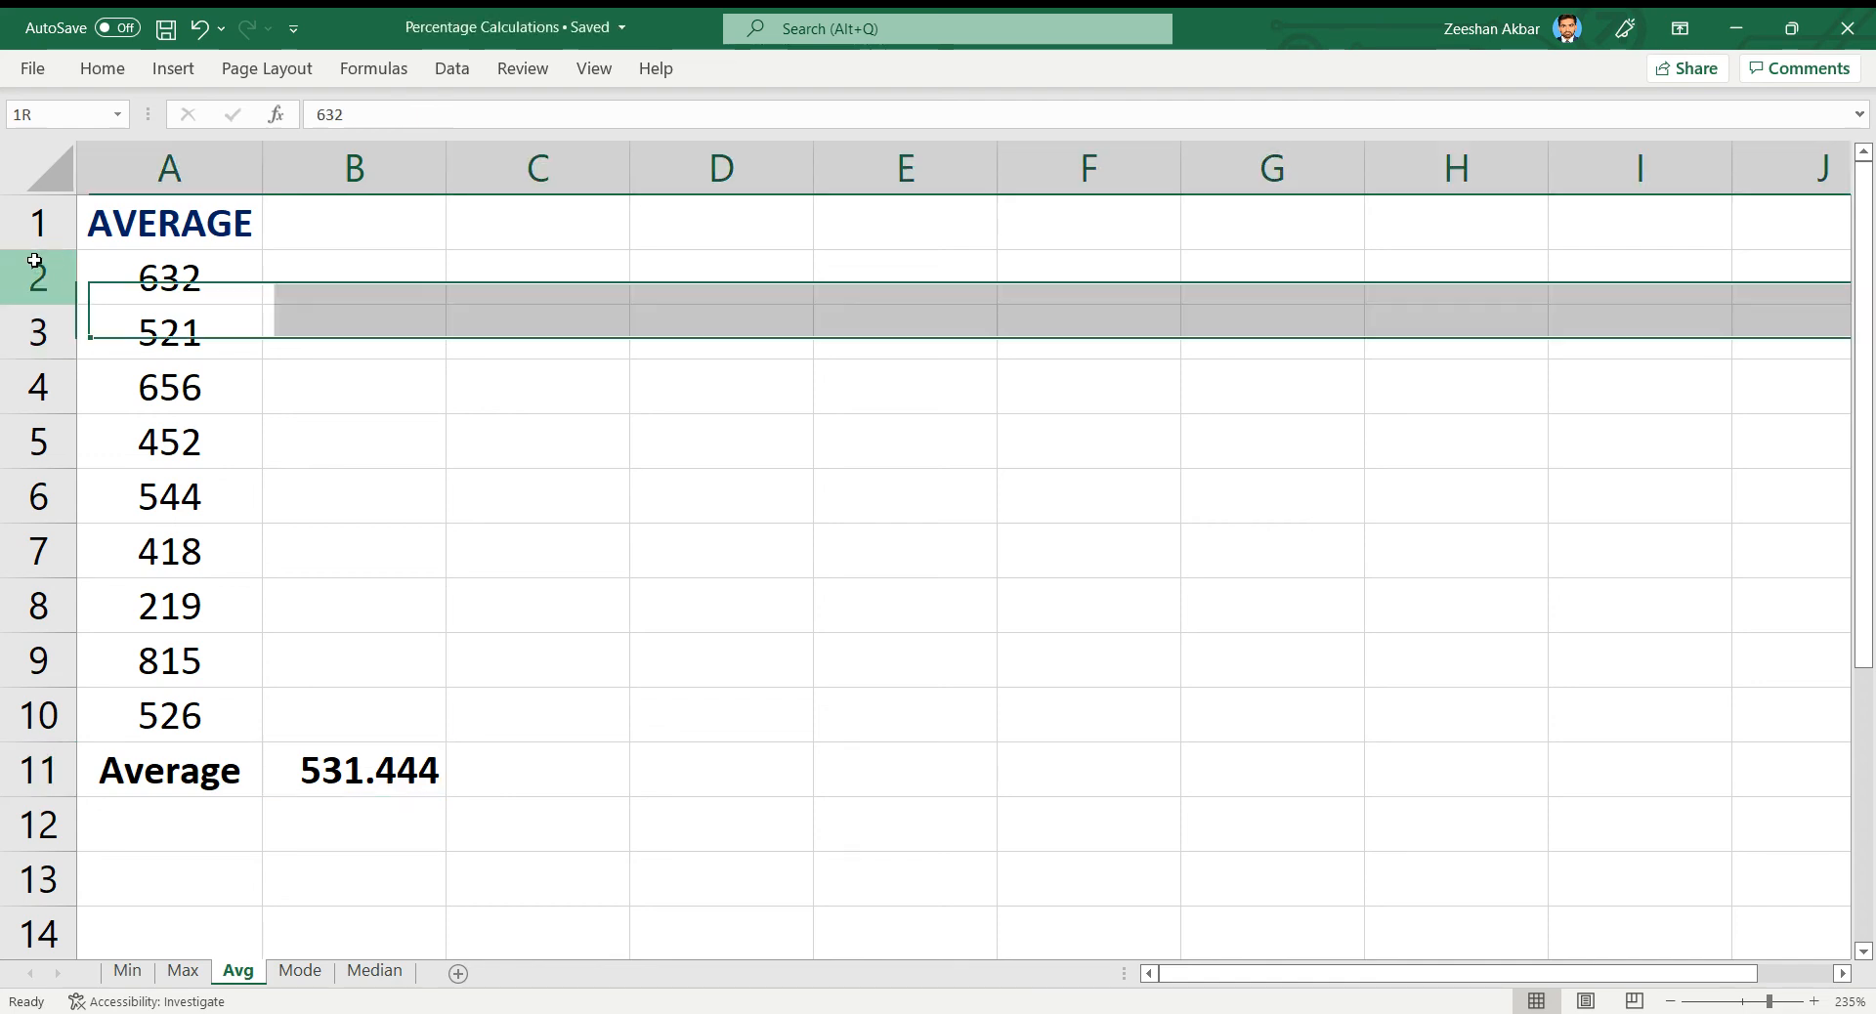
key("shift+Down")
key("shift+Down")
key("shift+Down")
key("shift+Down")
key("shift+Down")
key("shift+Down")
key("shift+Down")
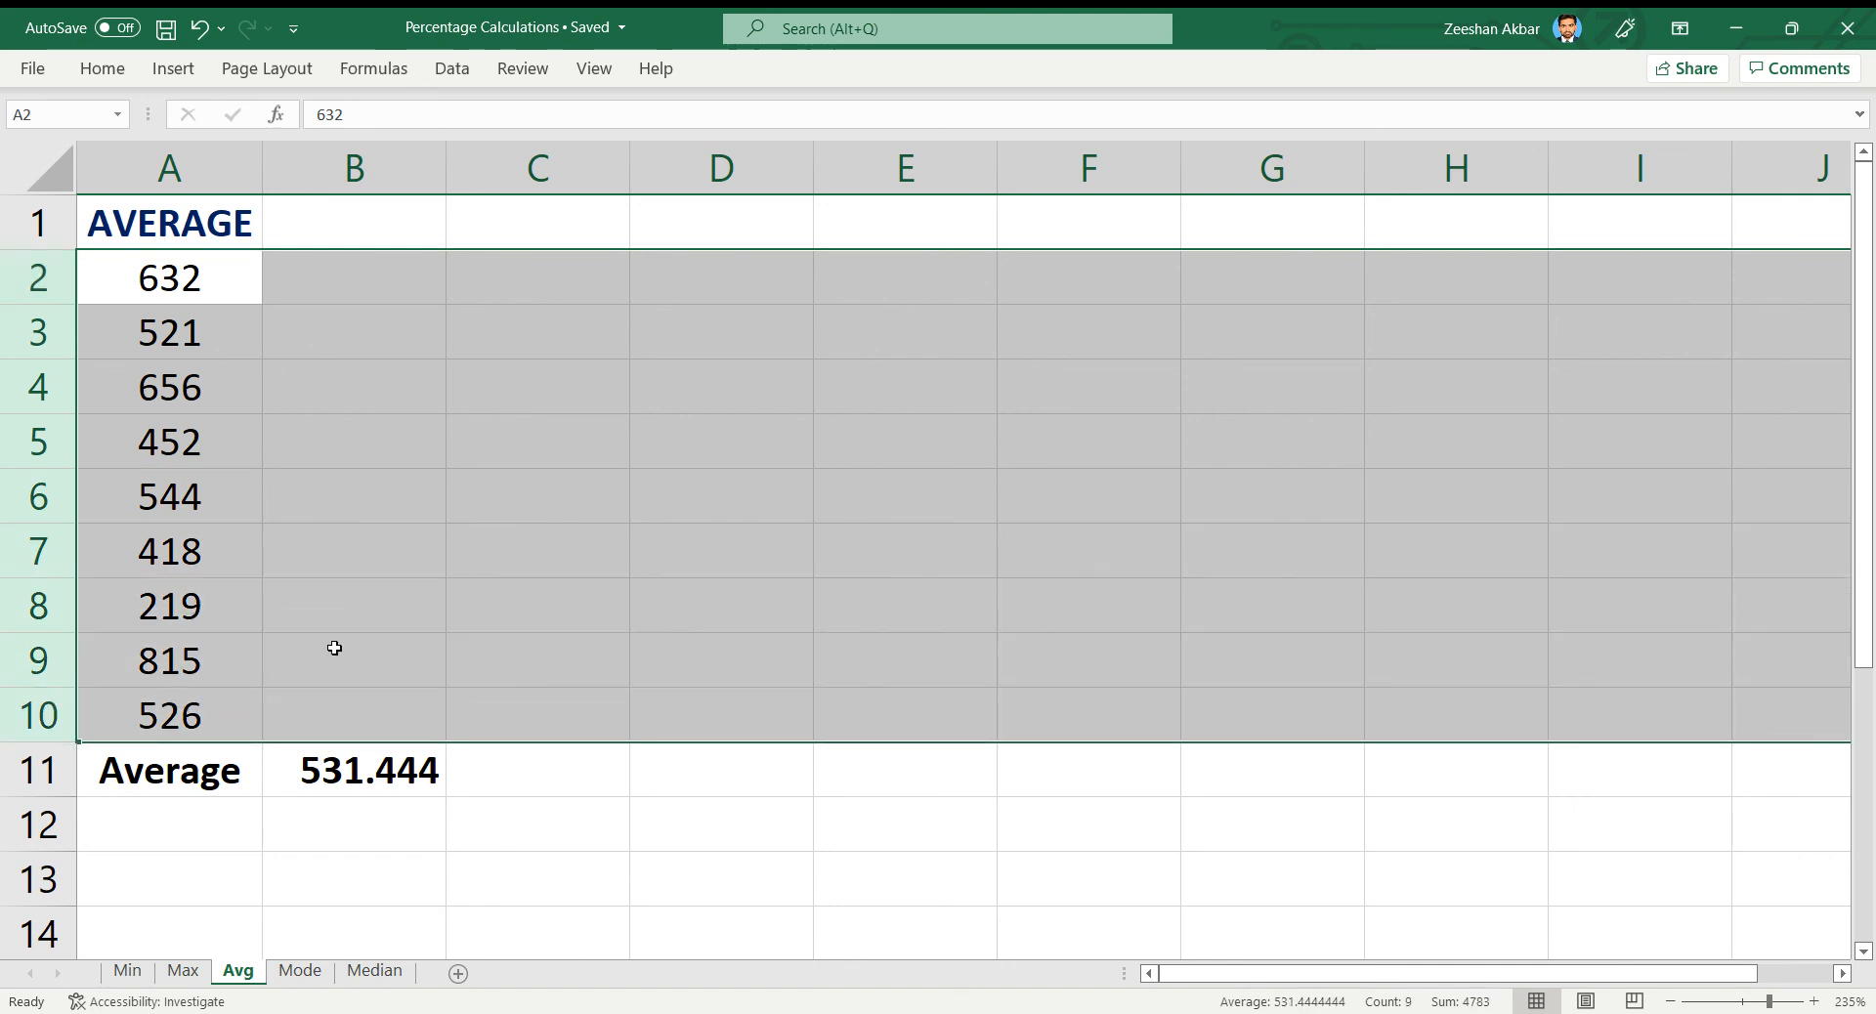
left_click(317, 752)
Open the Mode sheet and highlight its numbers in A2:A10 below the MODE heading.
left_click(300, 971)
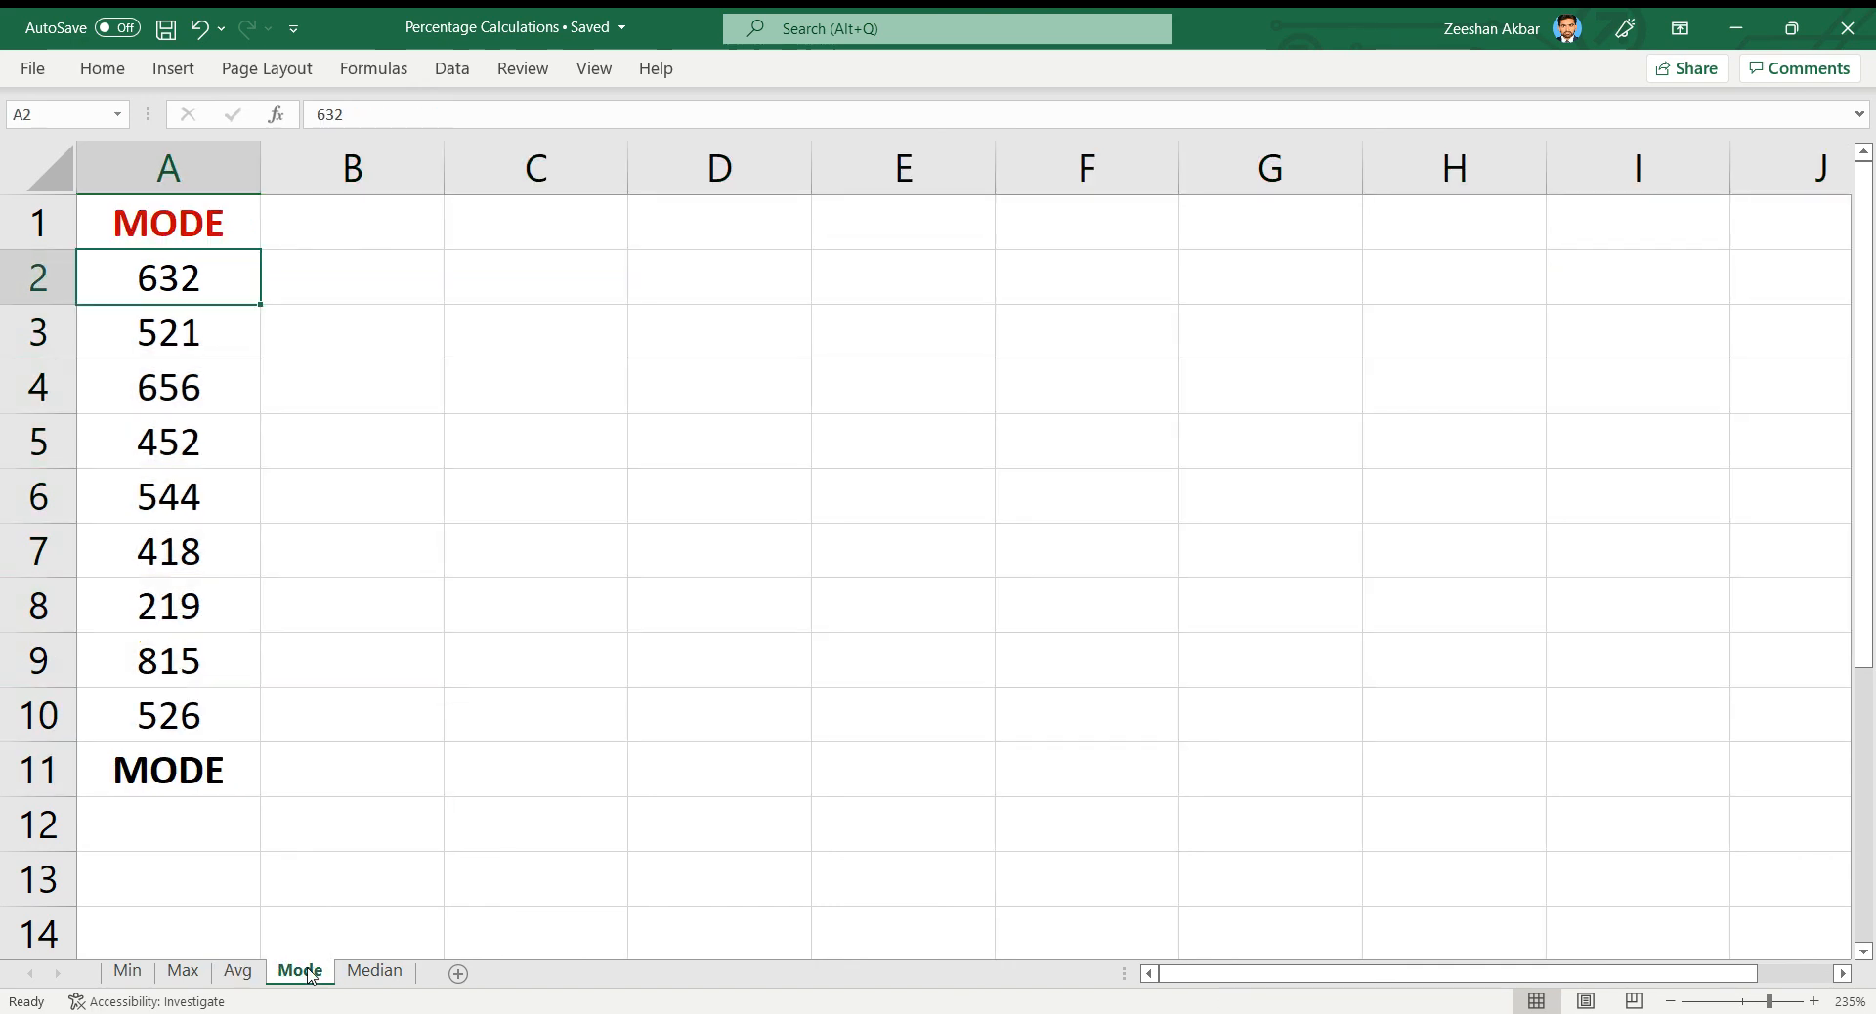
left_click(176, 227)
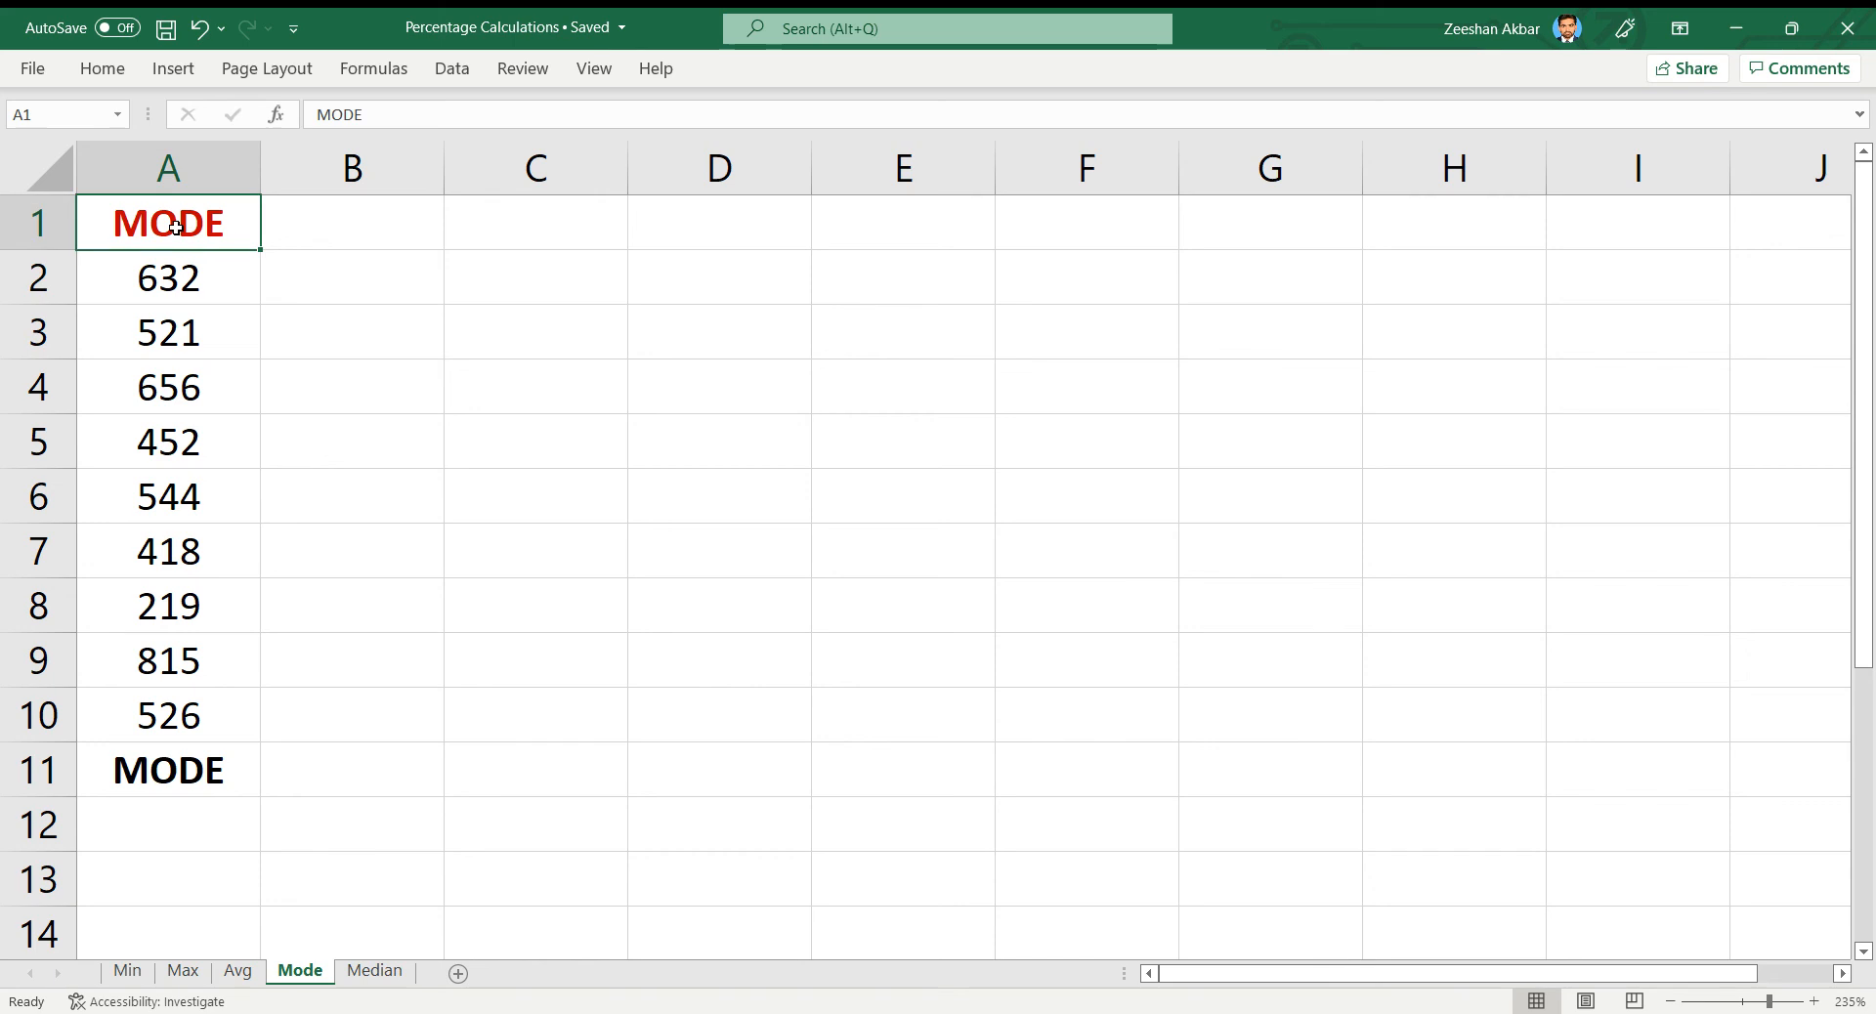
key("Down")
key("shift+Down")
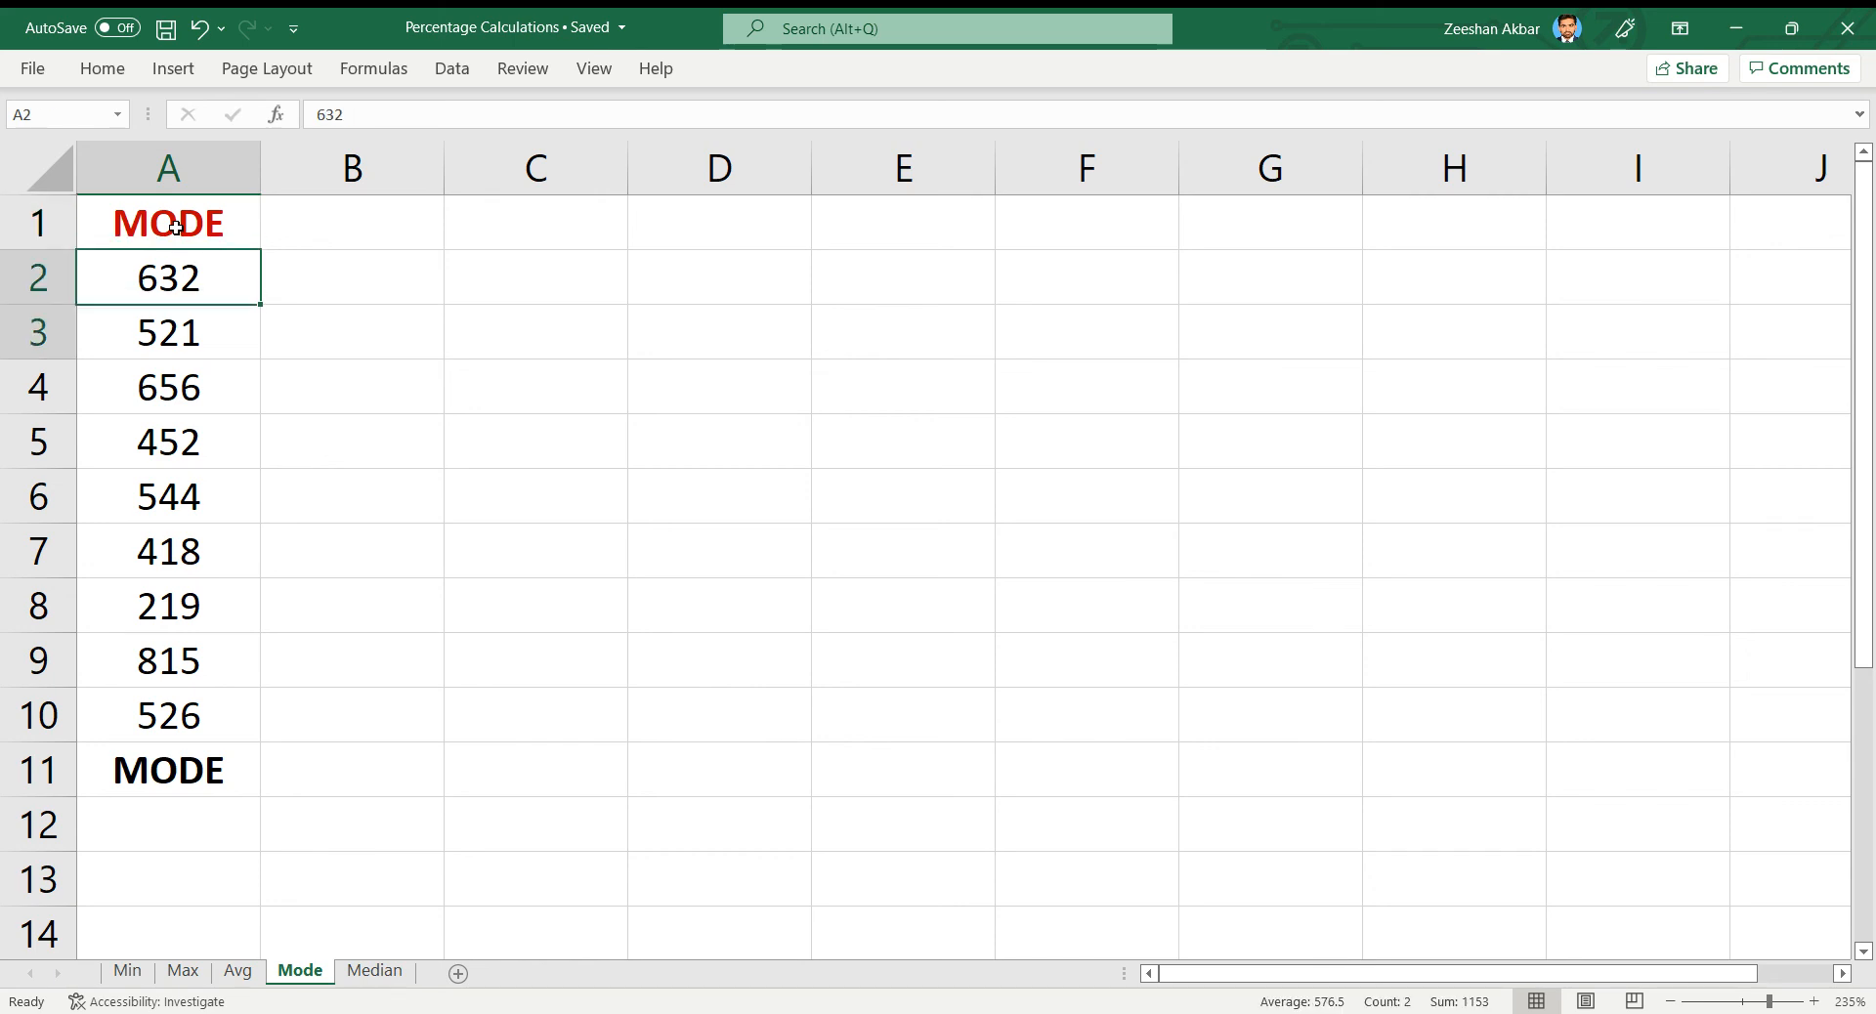
key("ctrl+shift+Down")
key("shift+Up")
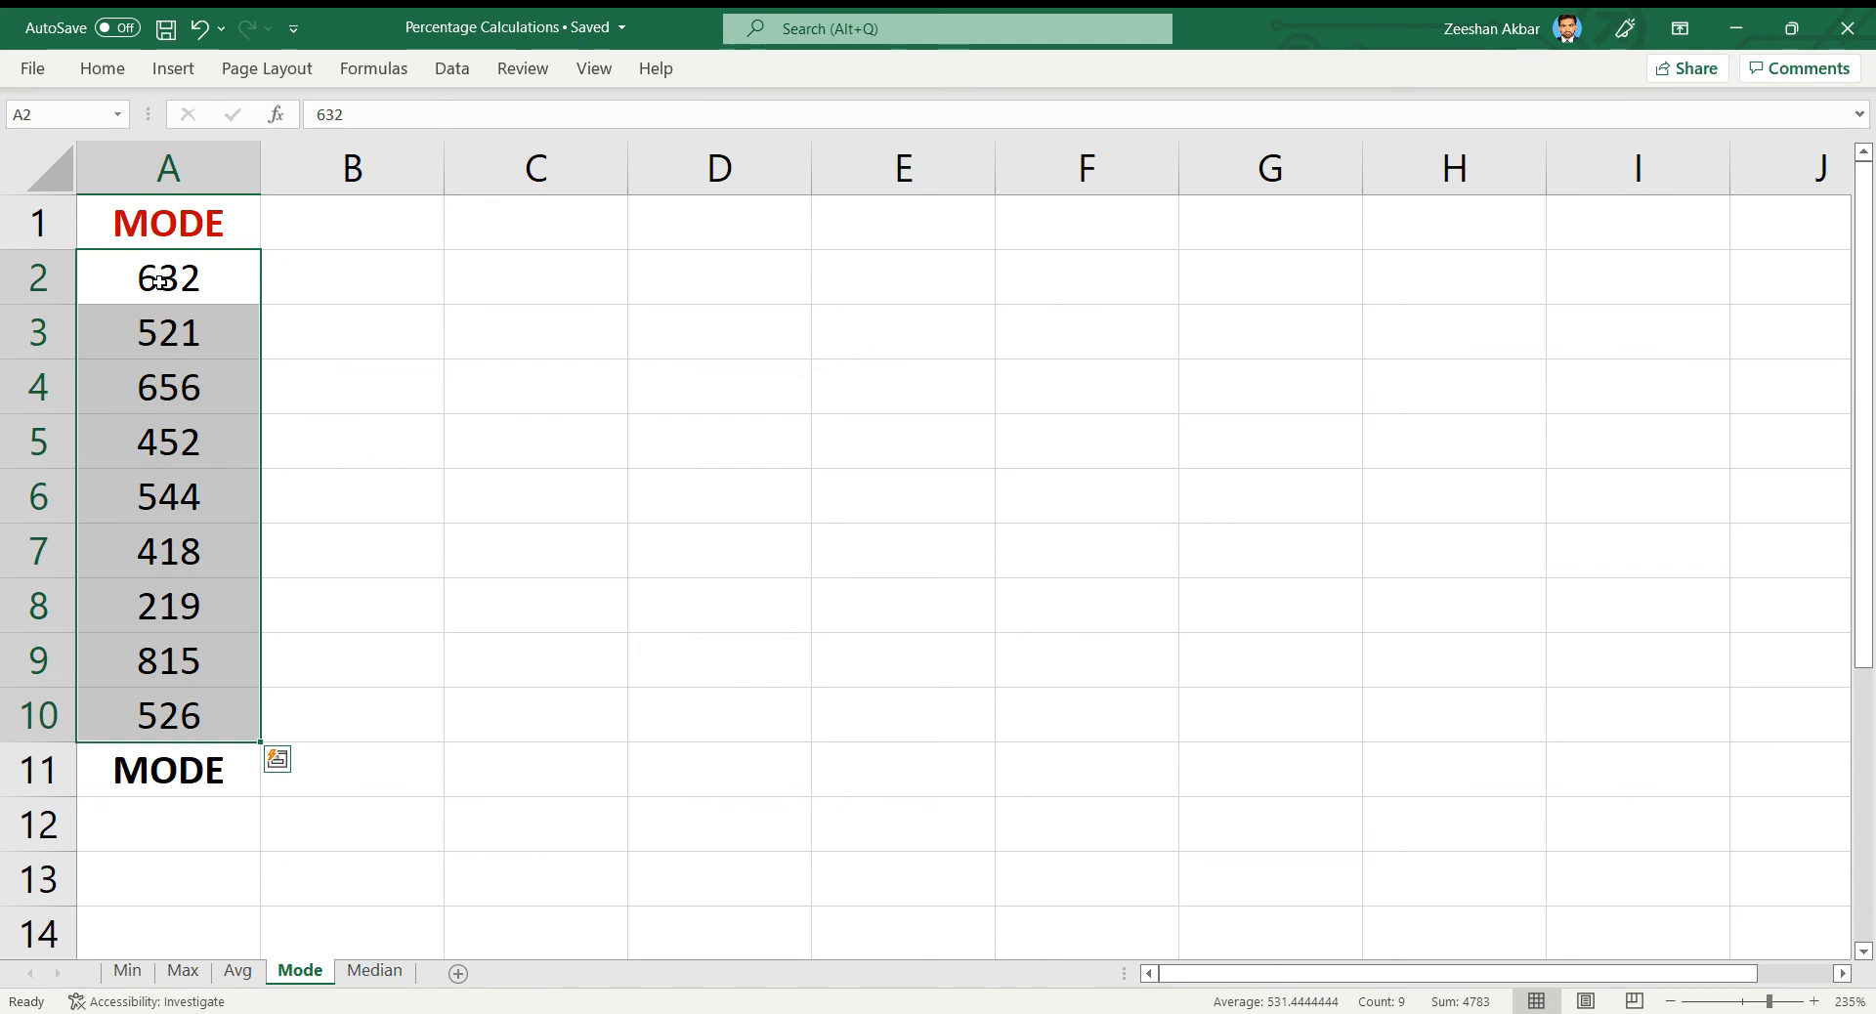
Reduce the selection to A2 and extend it row by row back to A10 to review the numbers.
key("shift+Up")
key("shift+Up")
key("shift+Up")
key("shift+Up")
key("shift+Up")
key("shift+Up")
key("shift+Up")
key("shift+Up")
key("shift+Down")
key("shift+Down")
key("shift+Down")
key("shift+Down")
key("shift+Down")
key("shift+Down")
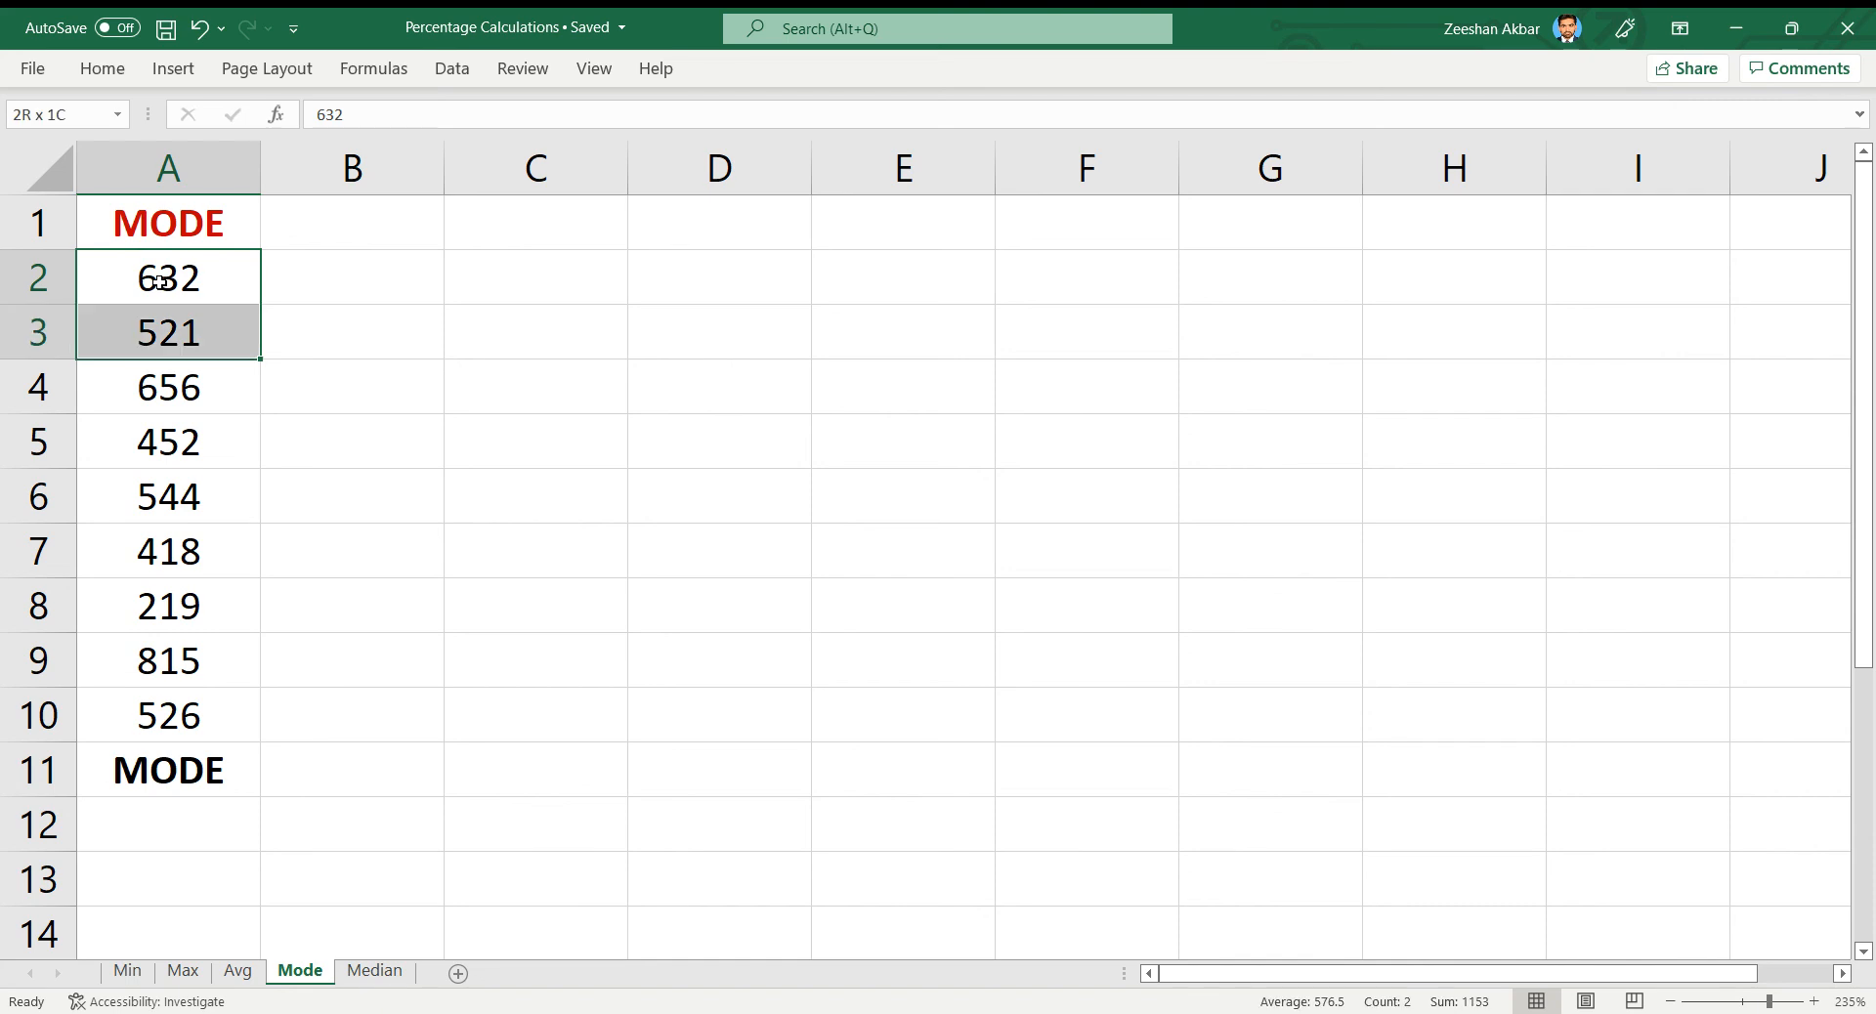
key("shift+Down")
key("shift+Down")
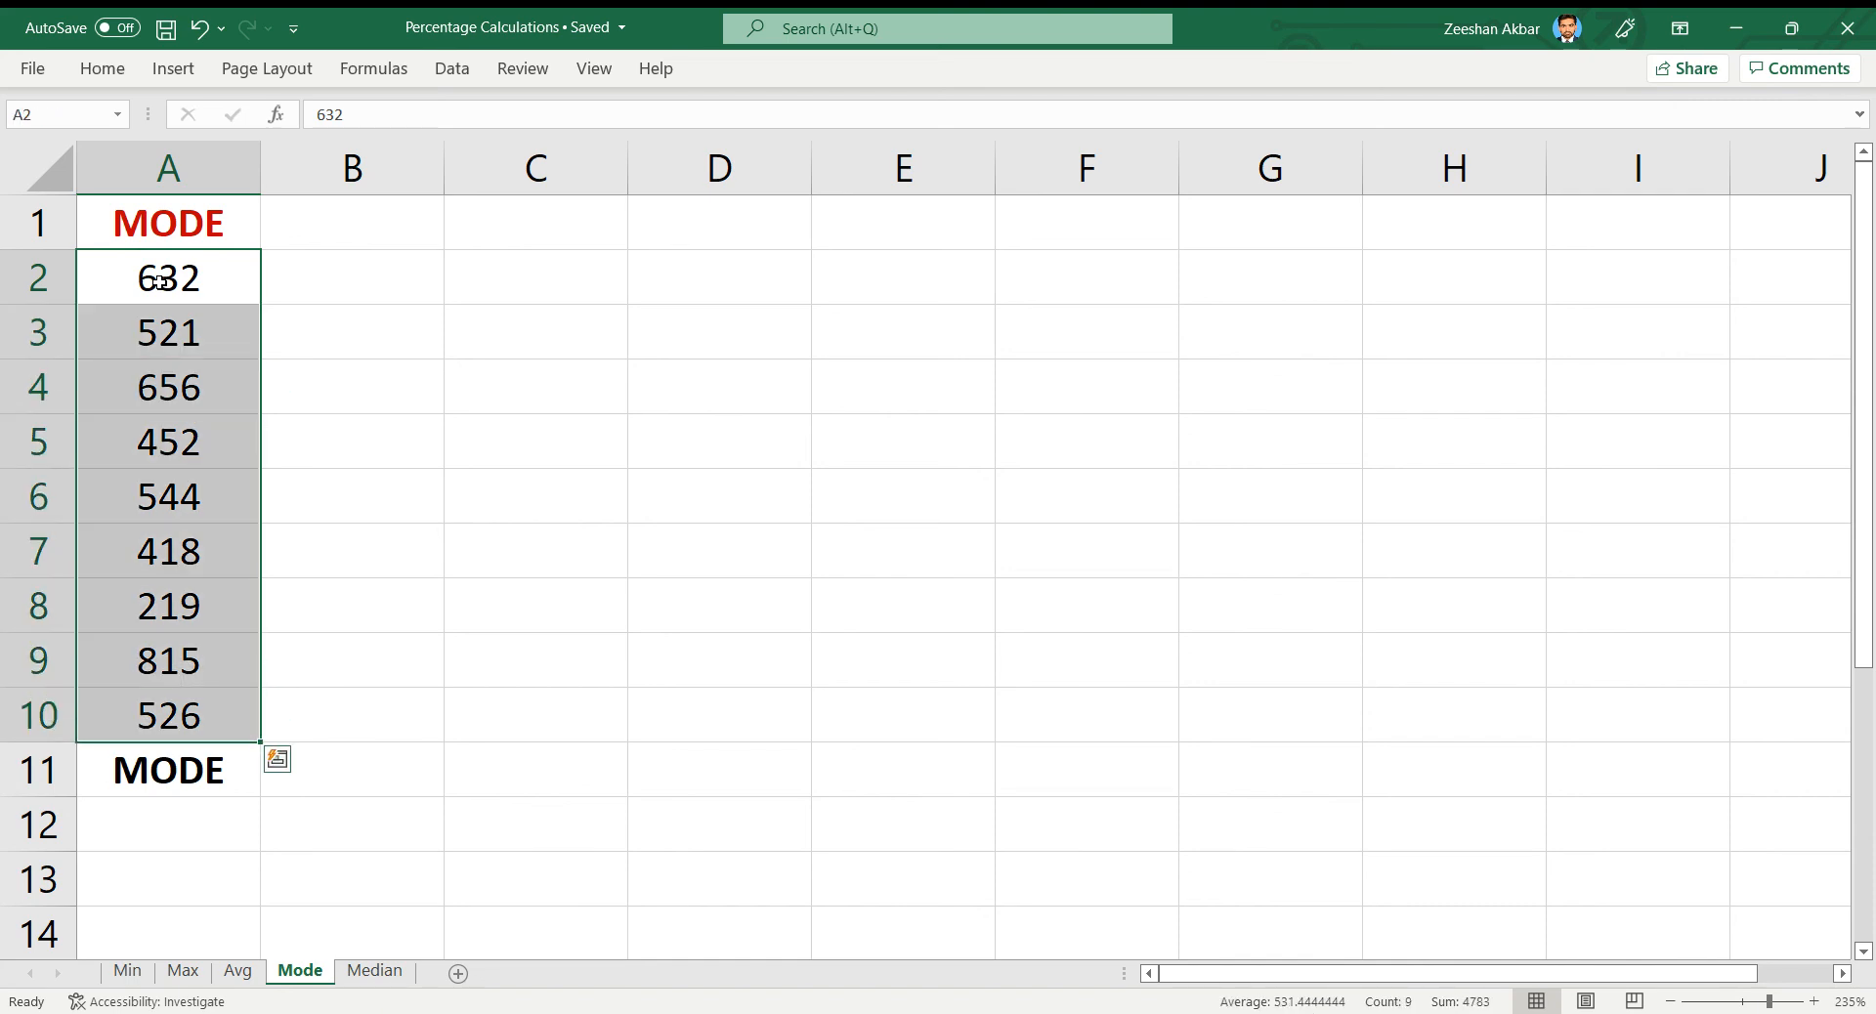
Restart the selection at A2 and highlight down to A10 to examine the full list of numbers.
left_click(159, 280)
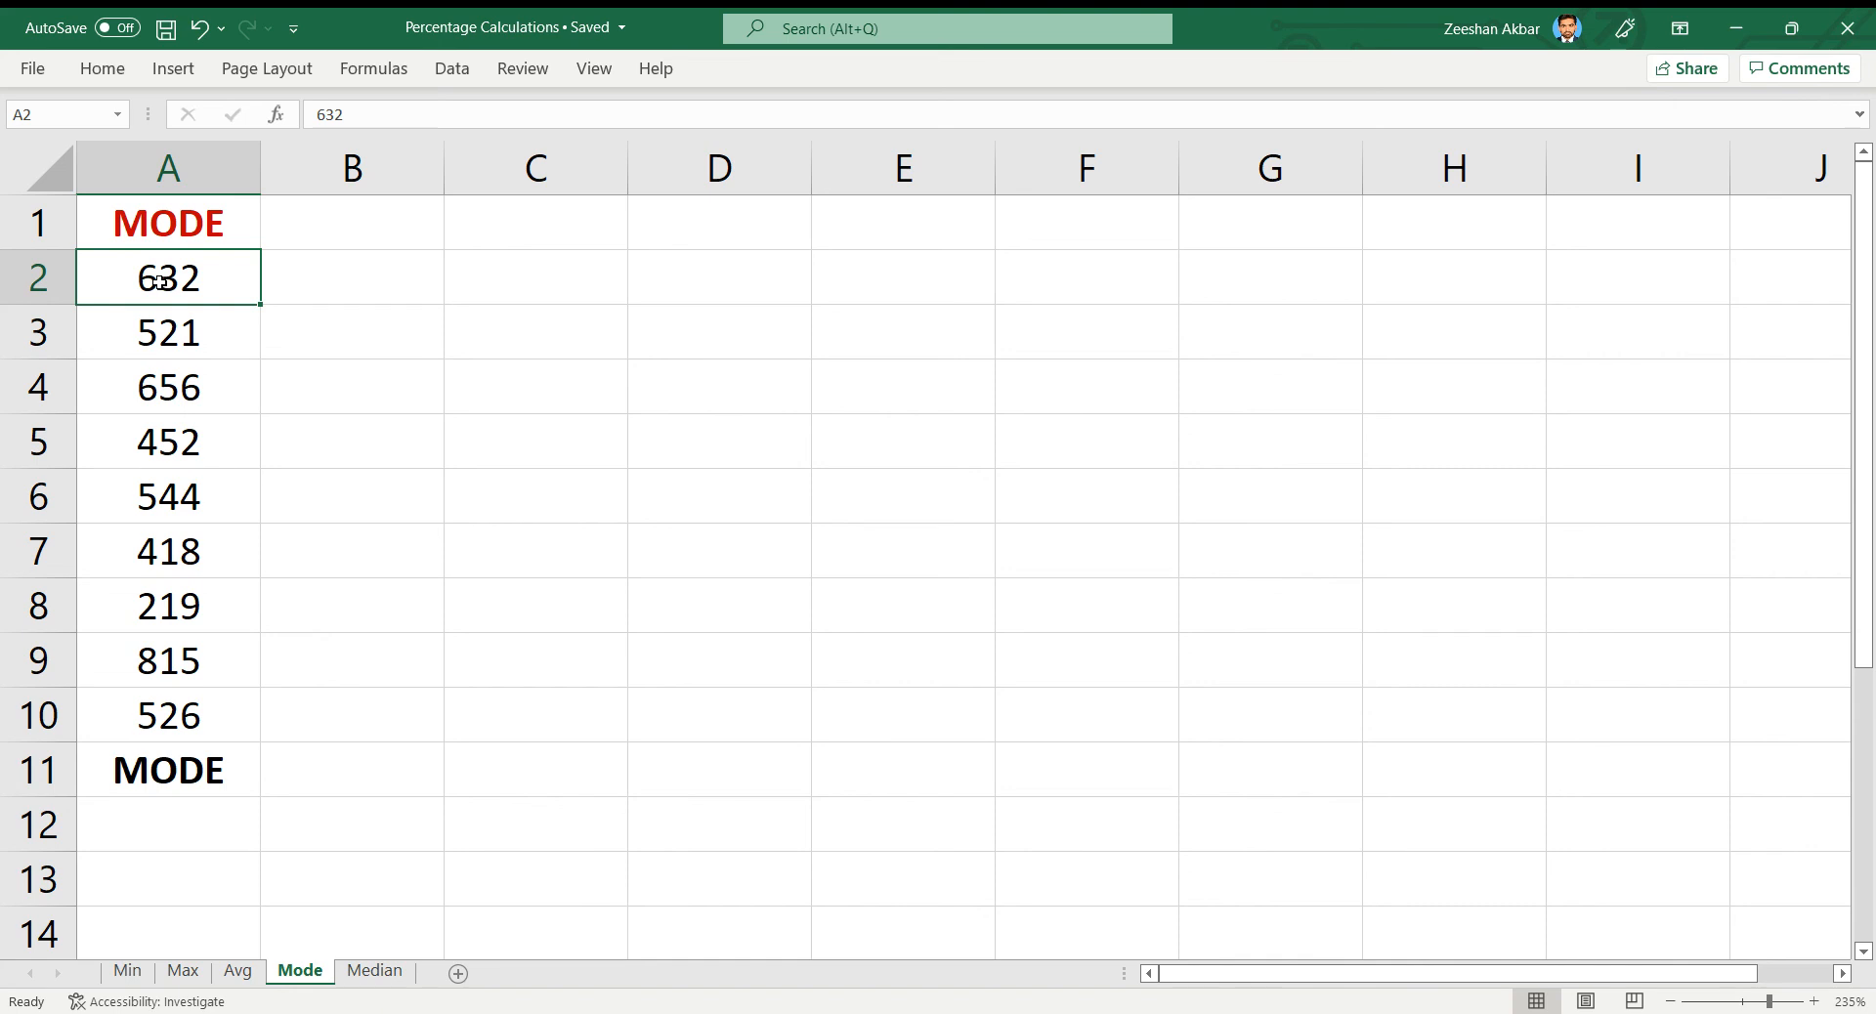
key("shift+Down")
key("shift+Down")
key("shift+Down")
key("shift+Down")
key("shift+Down")
key("shift+Down")
key("shift+Down")
key("shift+Down")
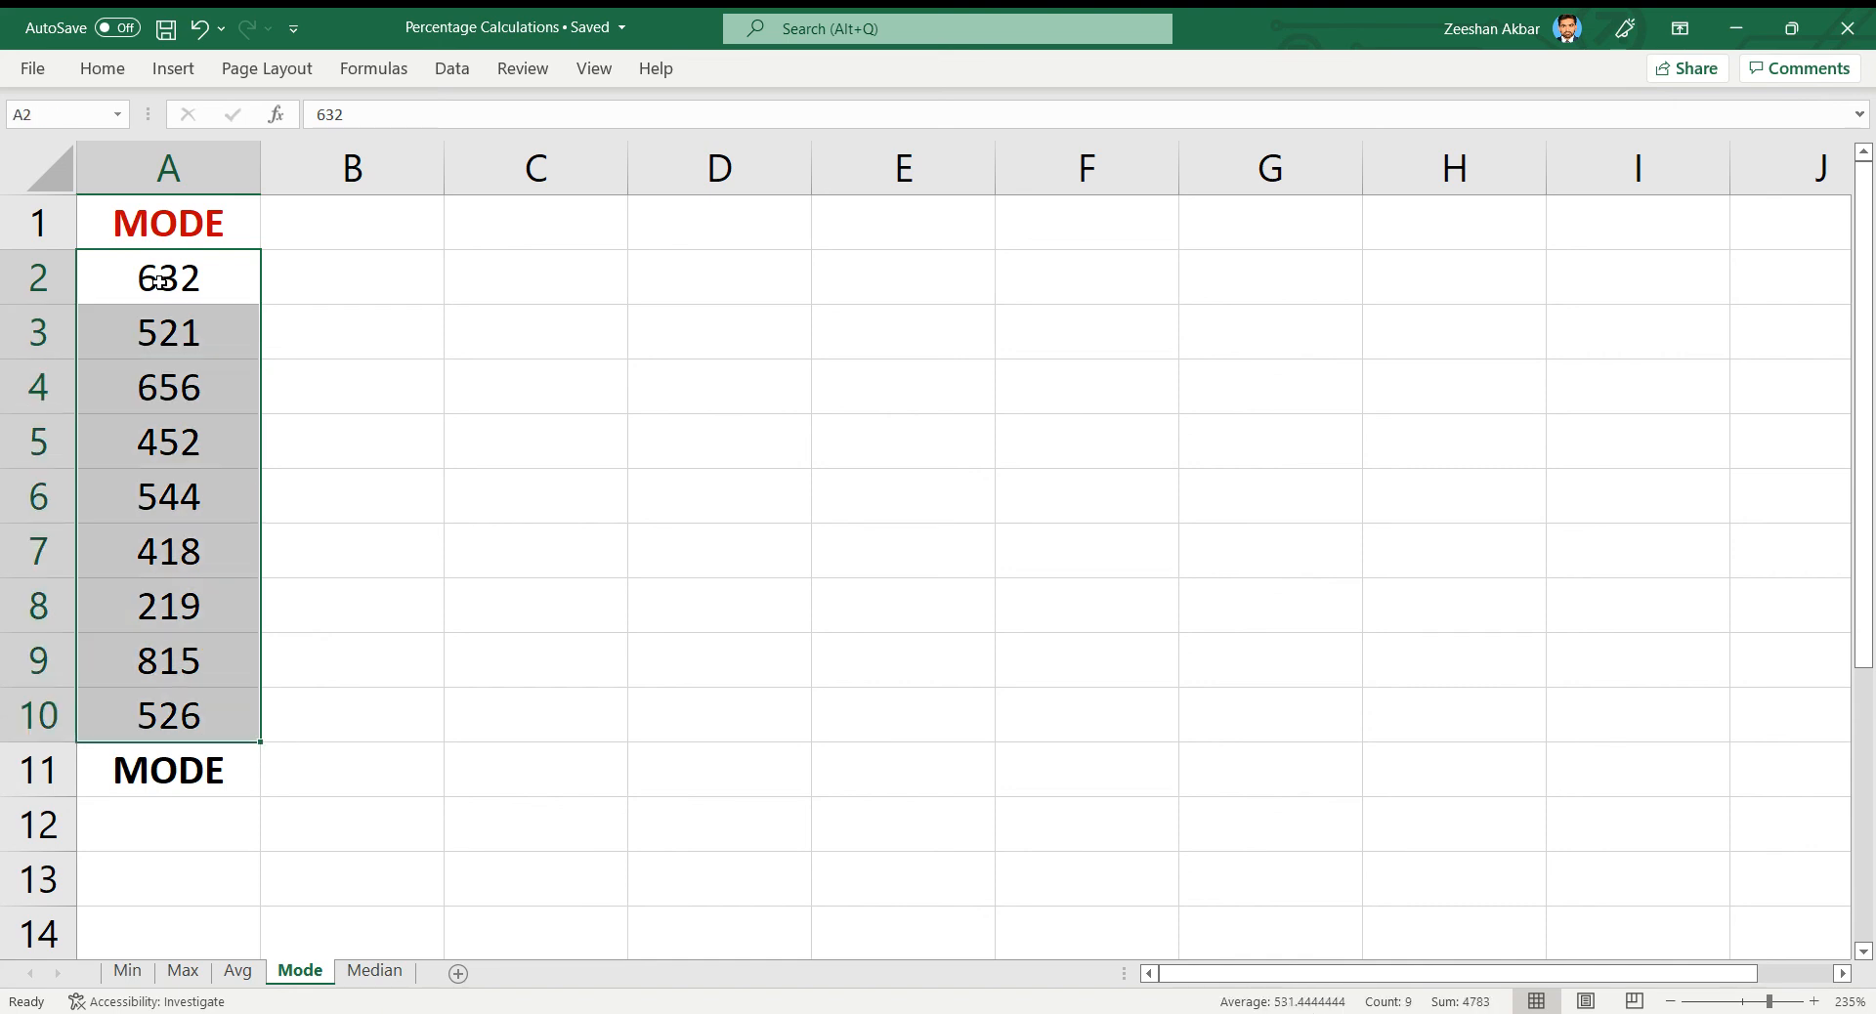
Step through the individual numbers from A2 down to A10 and back up, looking for repeated values.
left_click(159, 281)
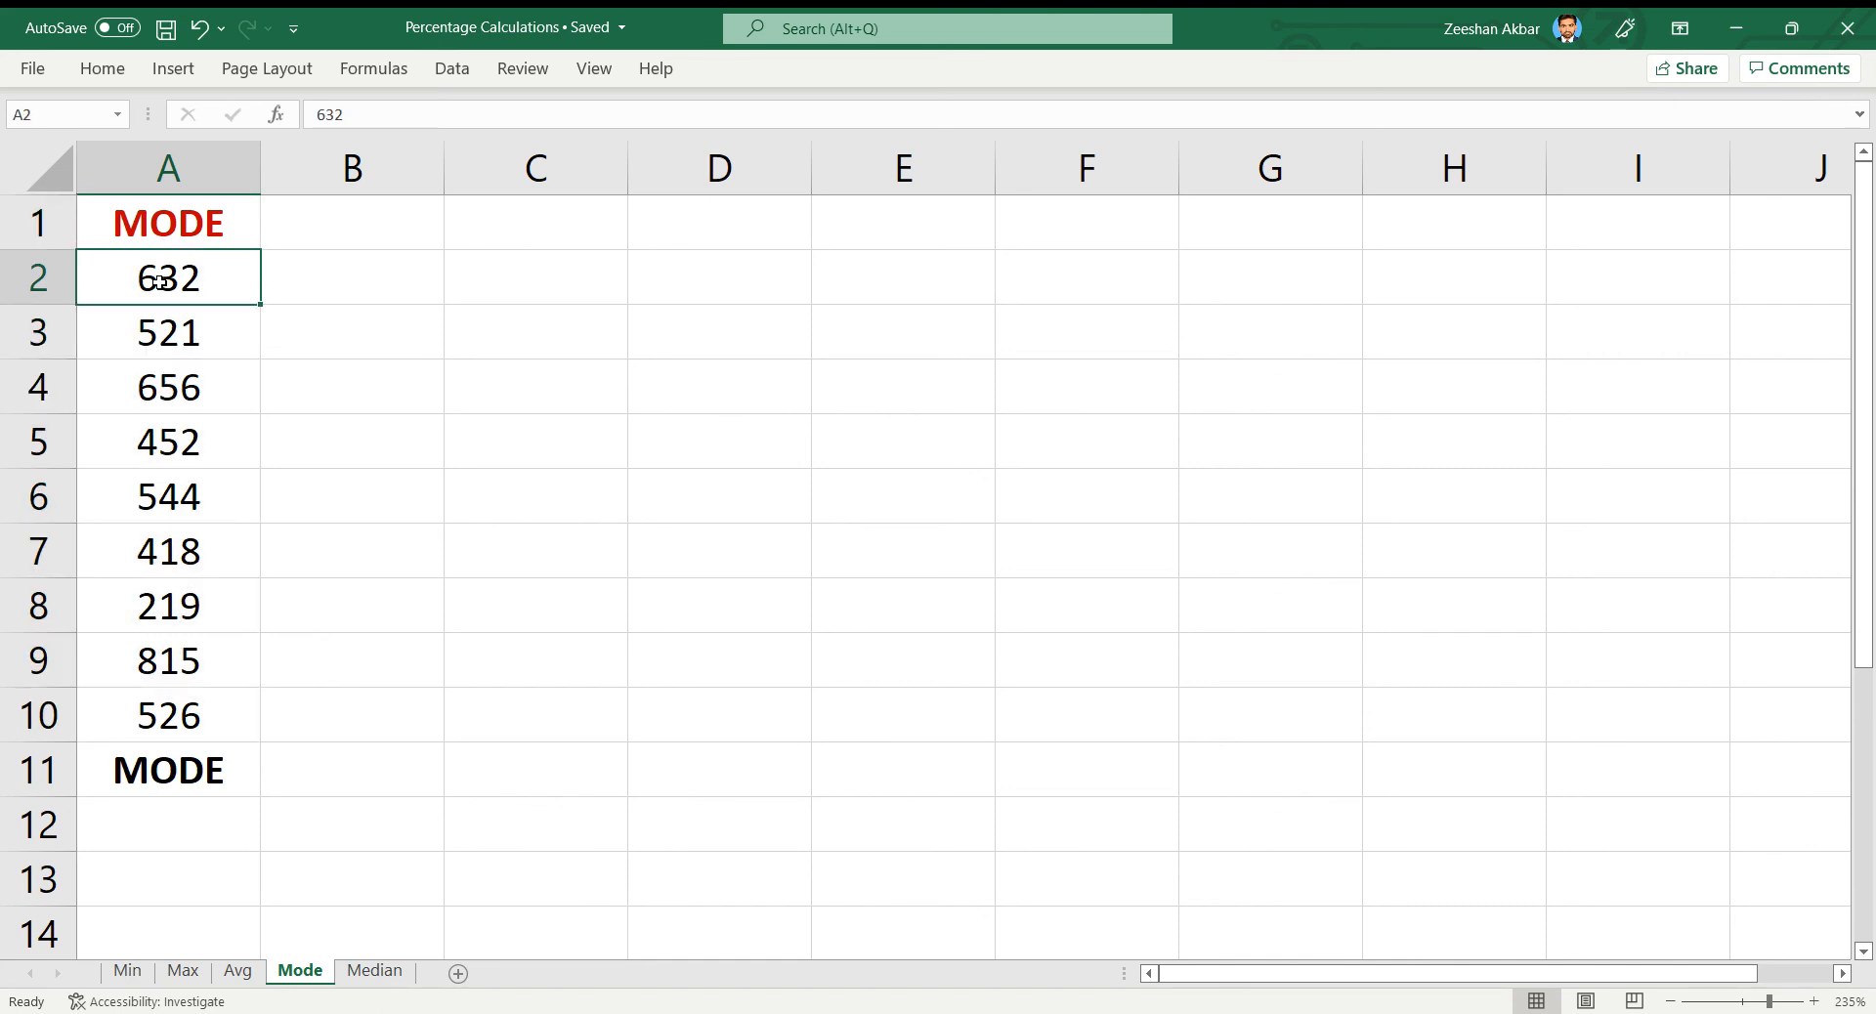
key("Down")
key("Down")
key("Down")
key("Down")
key("Down")
key("Down")
key("Down")
key("Down")
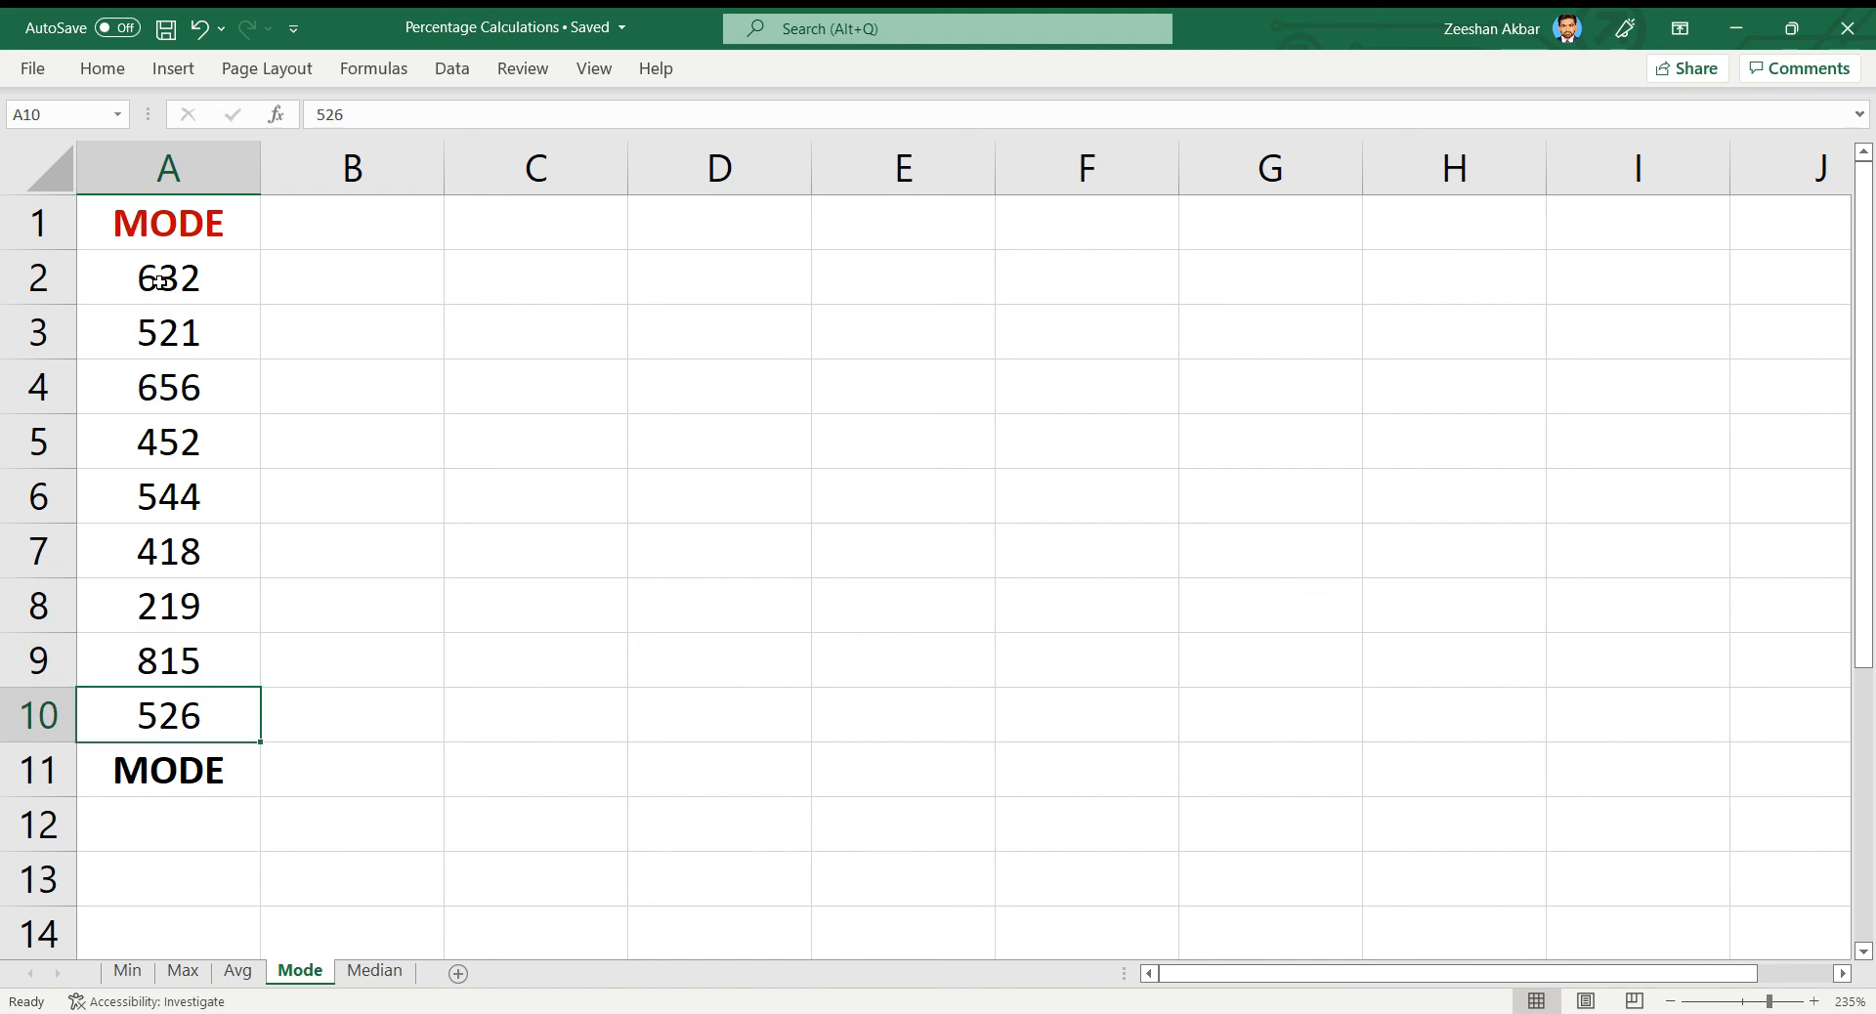
key("Up")
key("Up")
key("Up")
key("Up")
key("Up")
key("Up")
key("Up")
key("Up")
key("Up")
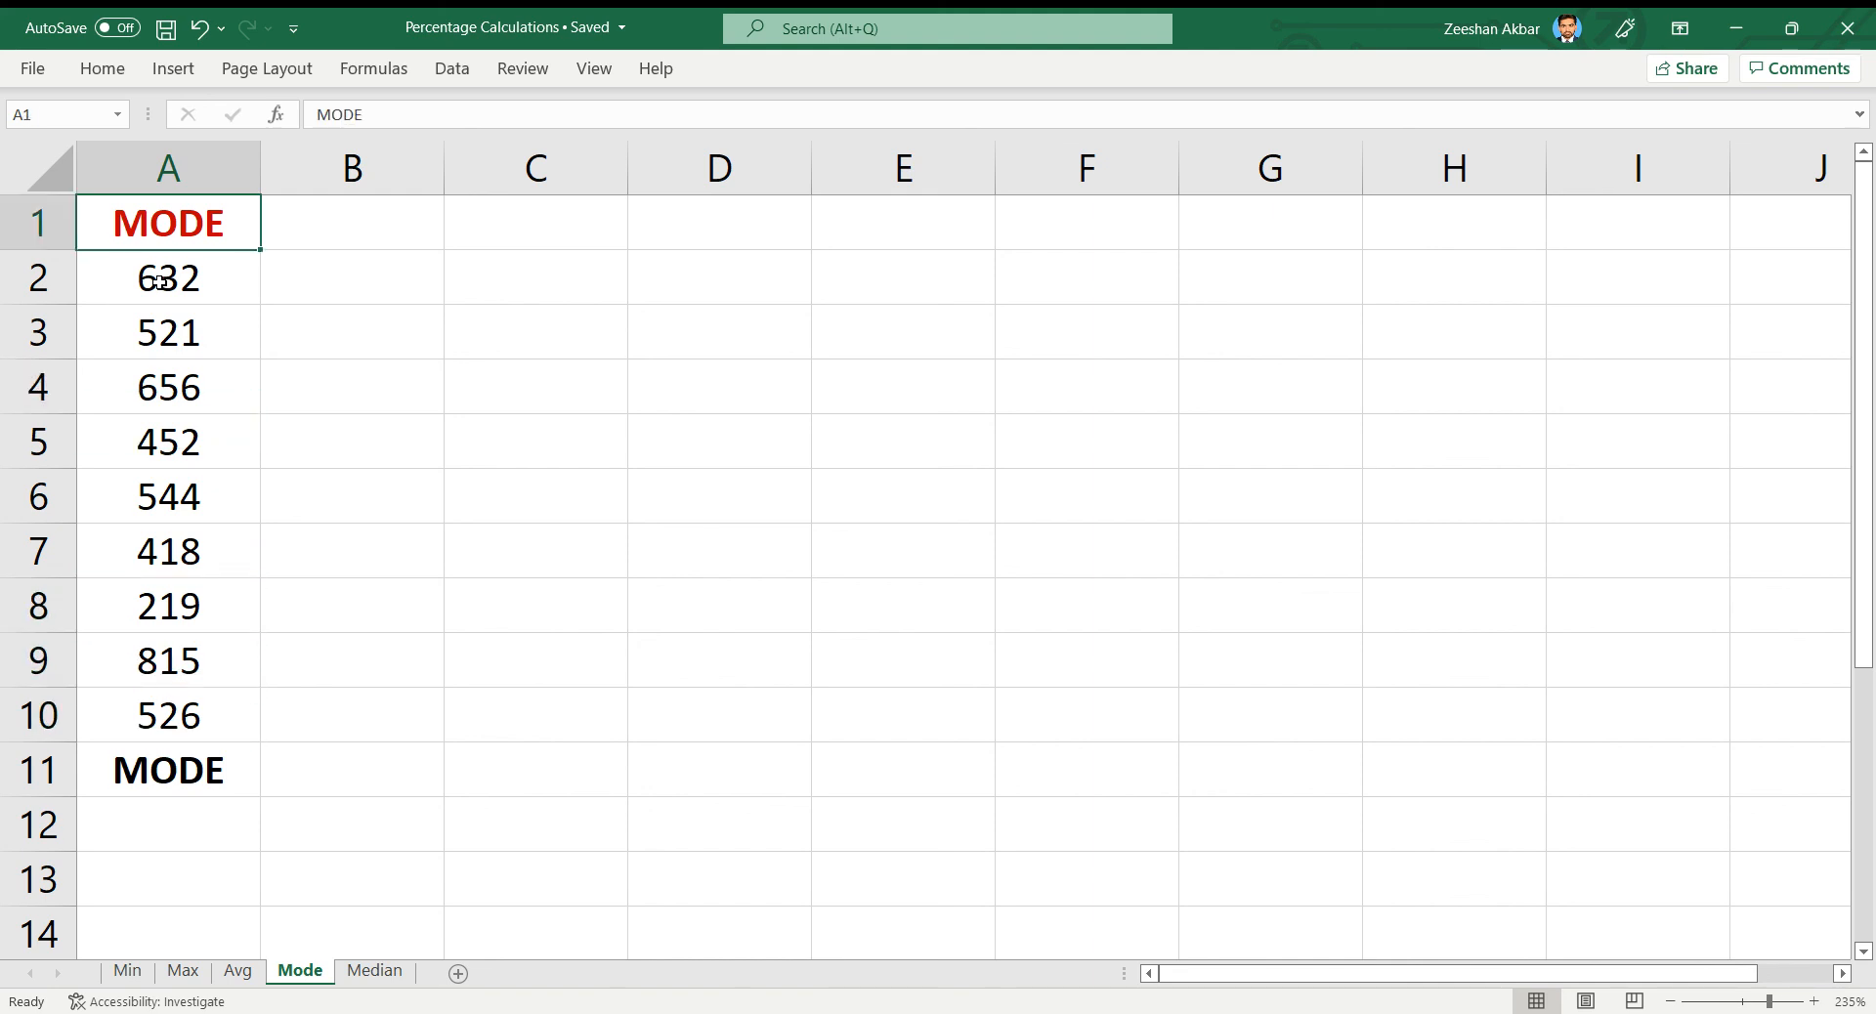
Highlight A2:A10 once more to review the range that the mode has to cover.
key("Down")
key("shift+Down")
key("shift+Down")
key("shift+Down")
key("shift+Down")
key("shift+Down")
key("shift+Down")
key("shift+Down")
key("shift+Down")
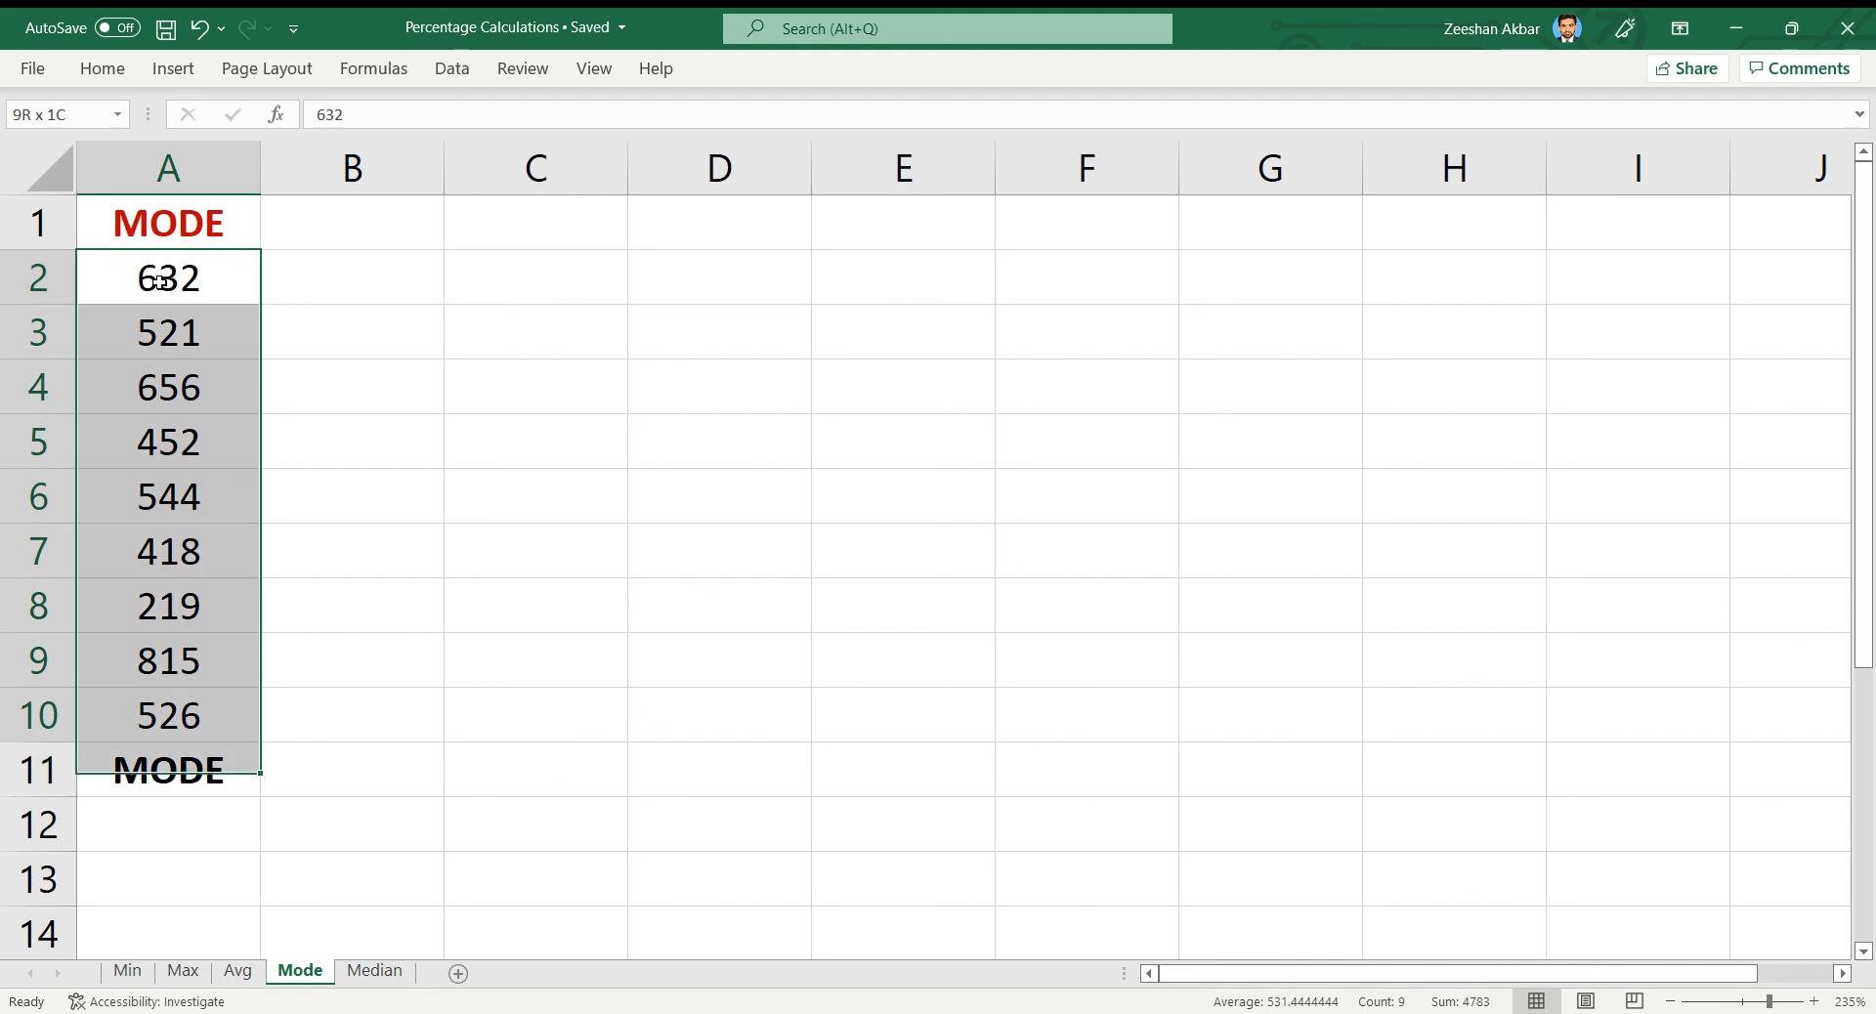
Enter =MODE(A2:A10) in B11 beside the MODE label and return to that cell.
key("Down")
key("Down")
key("Down")
key("Down")
key("Down")
key("Down")
key("Down")
key("Down")
key("Down")
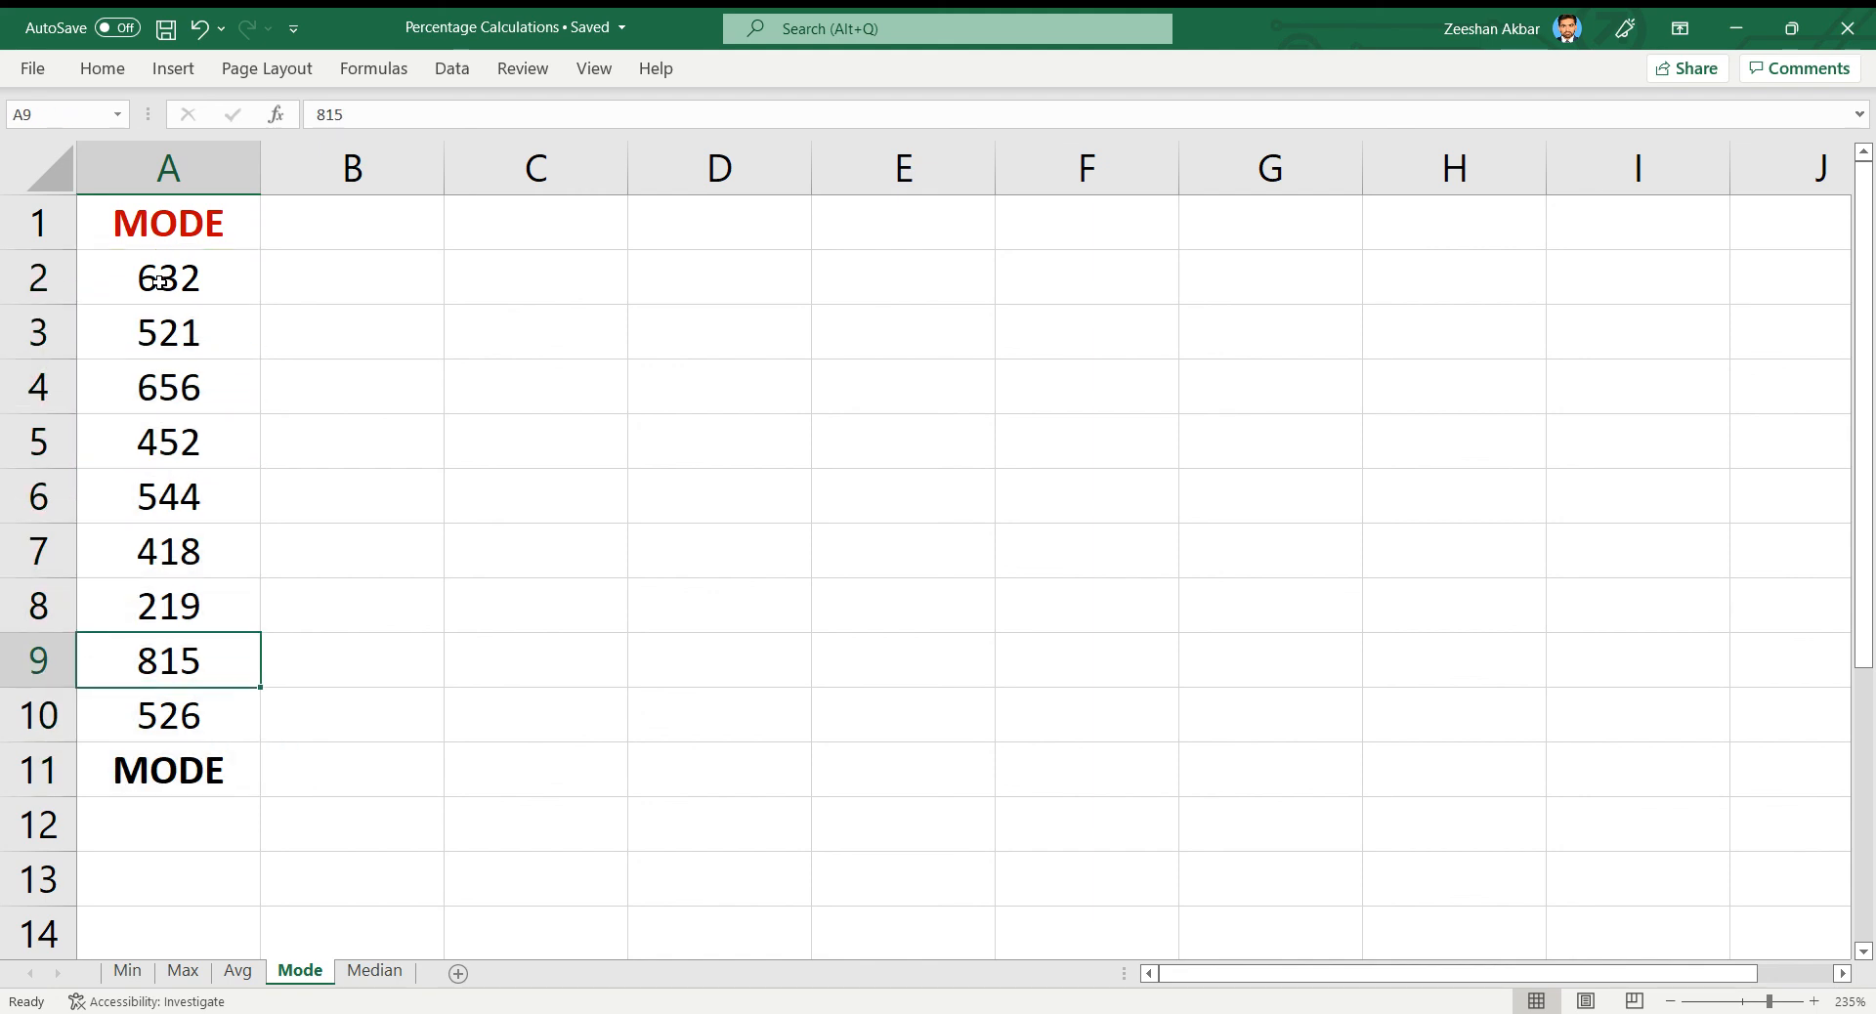
key("Right")
type("=")
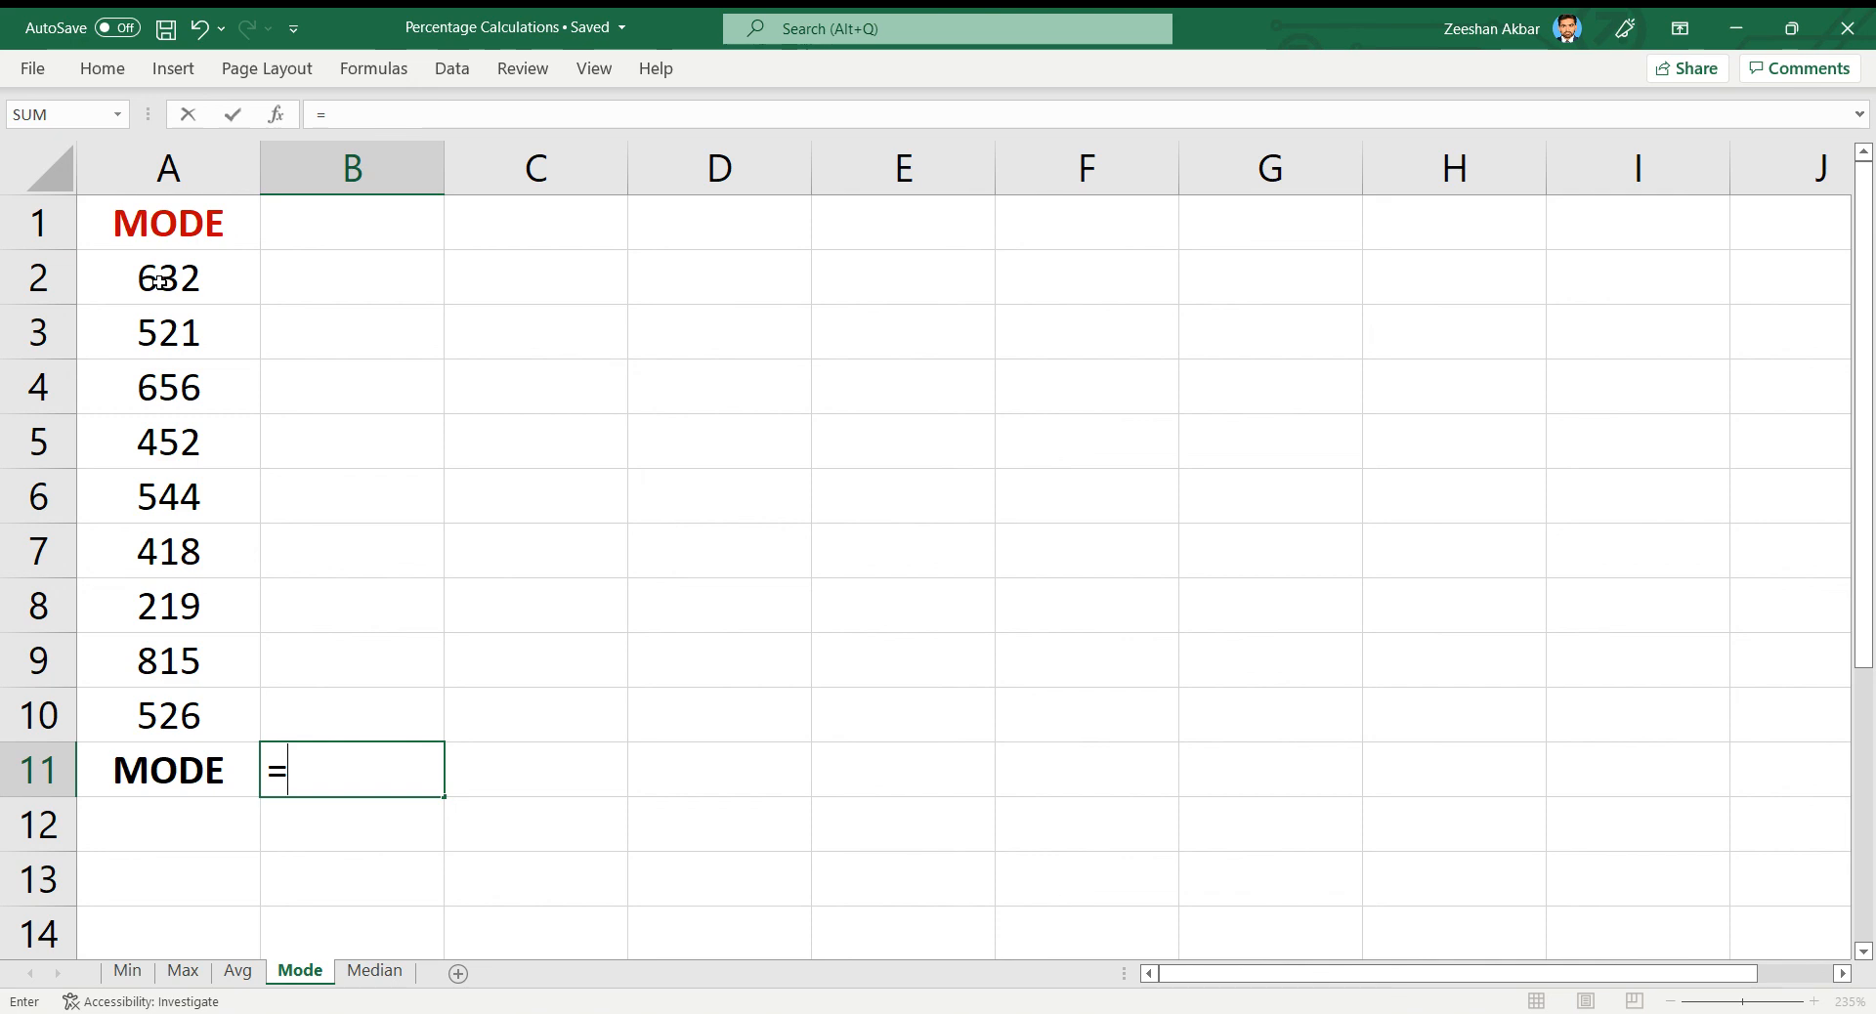
type("MODE")
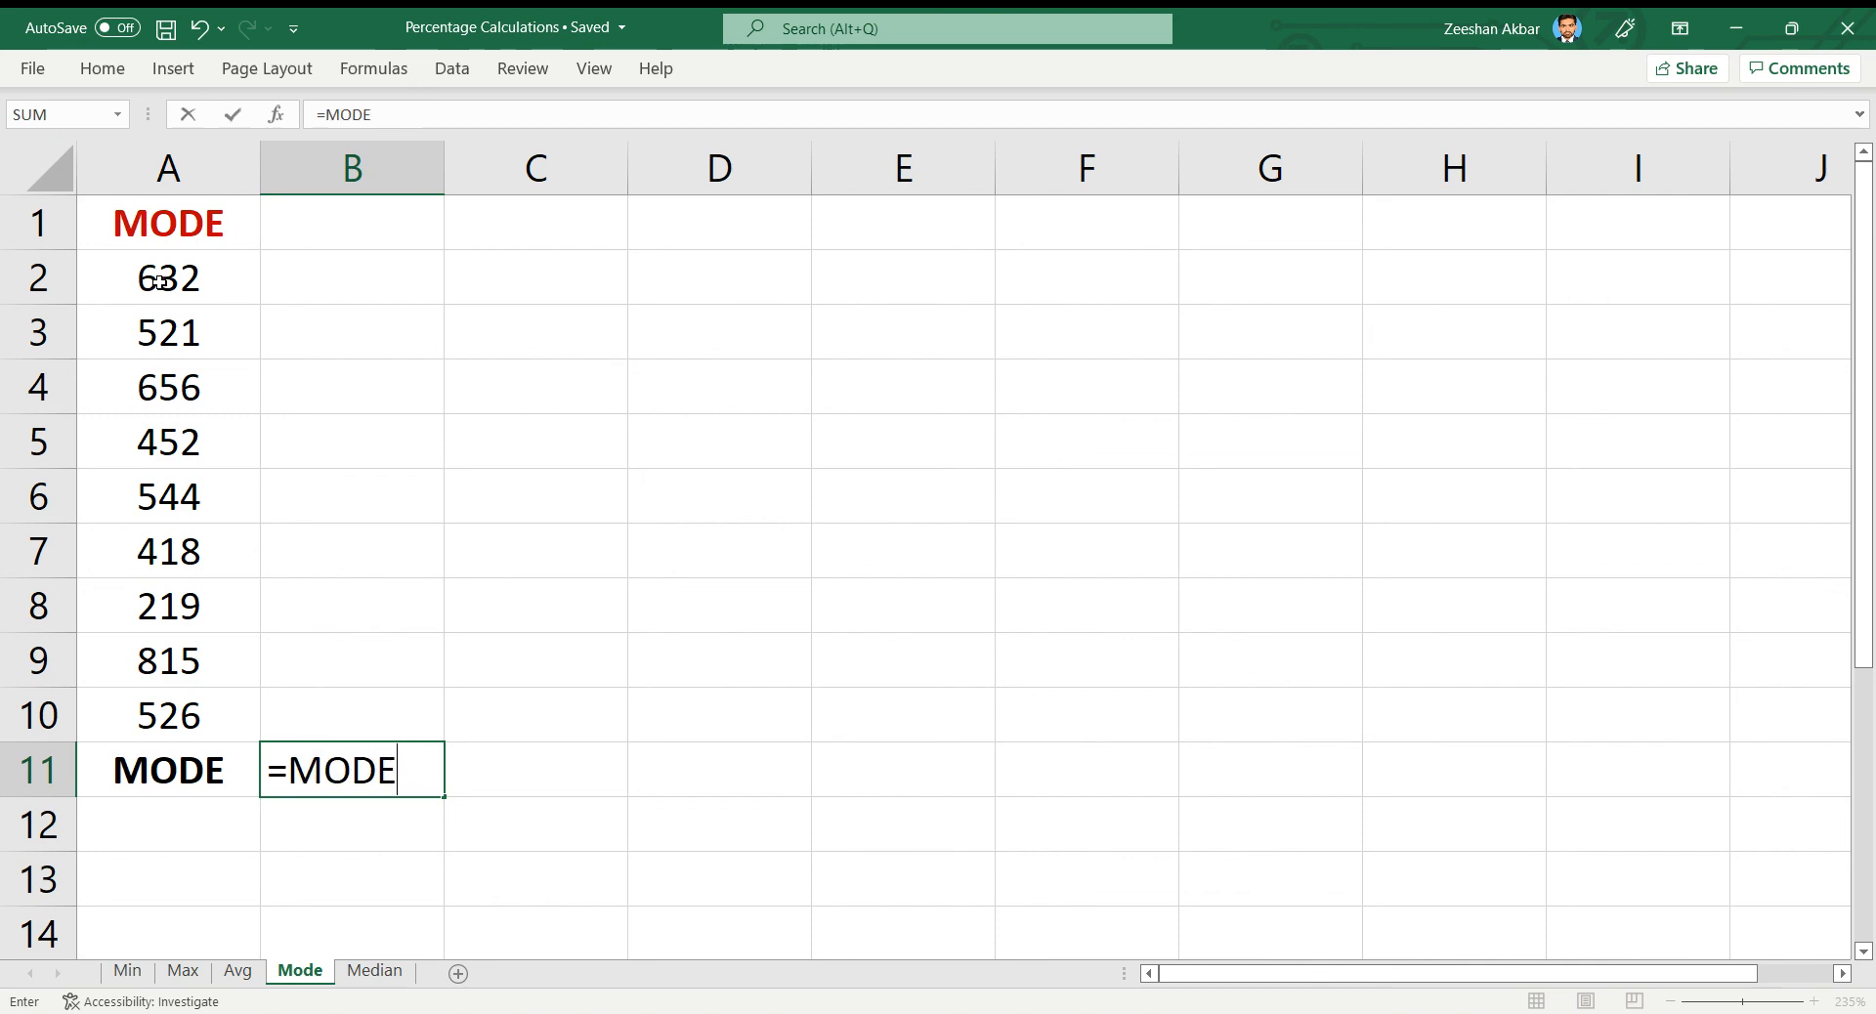
type("(")
left_click_drag(160, 282, 190, 701)
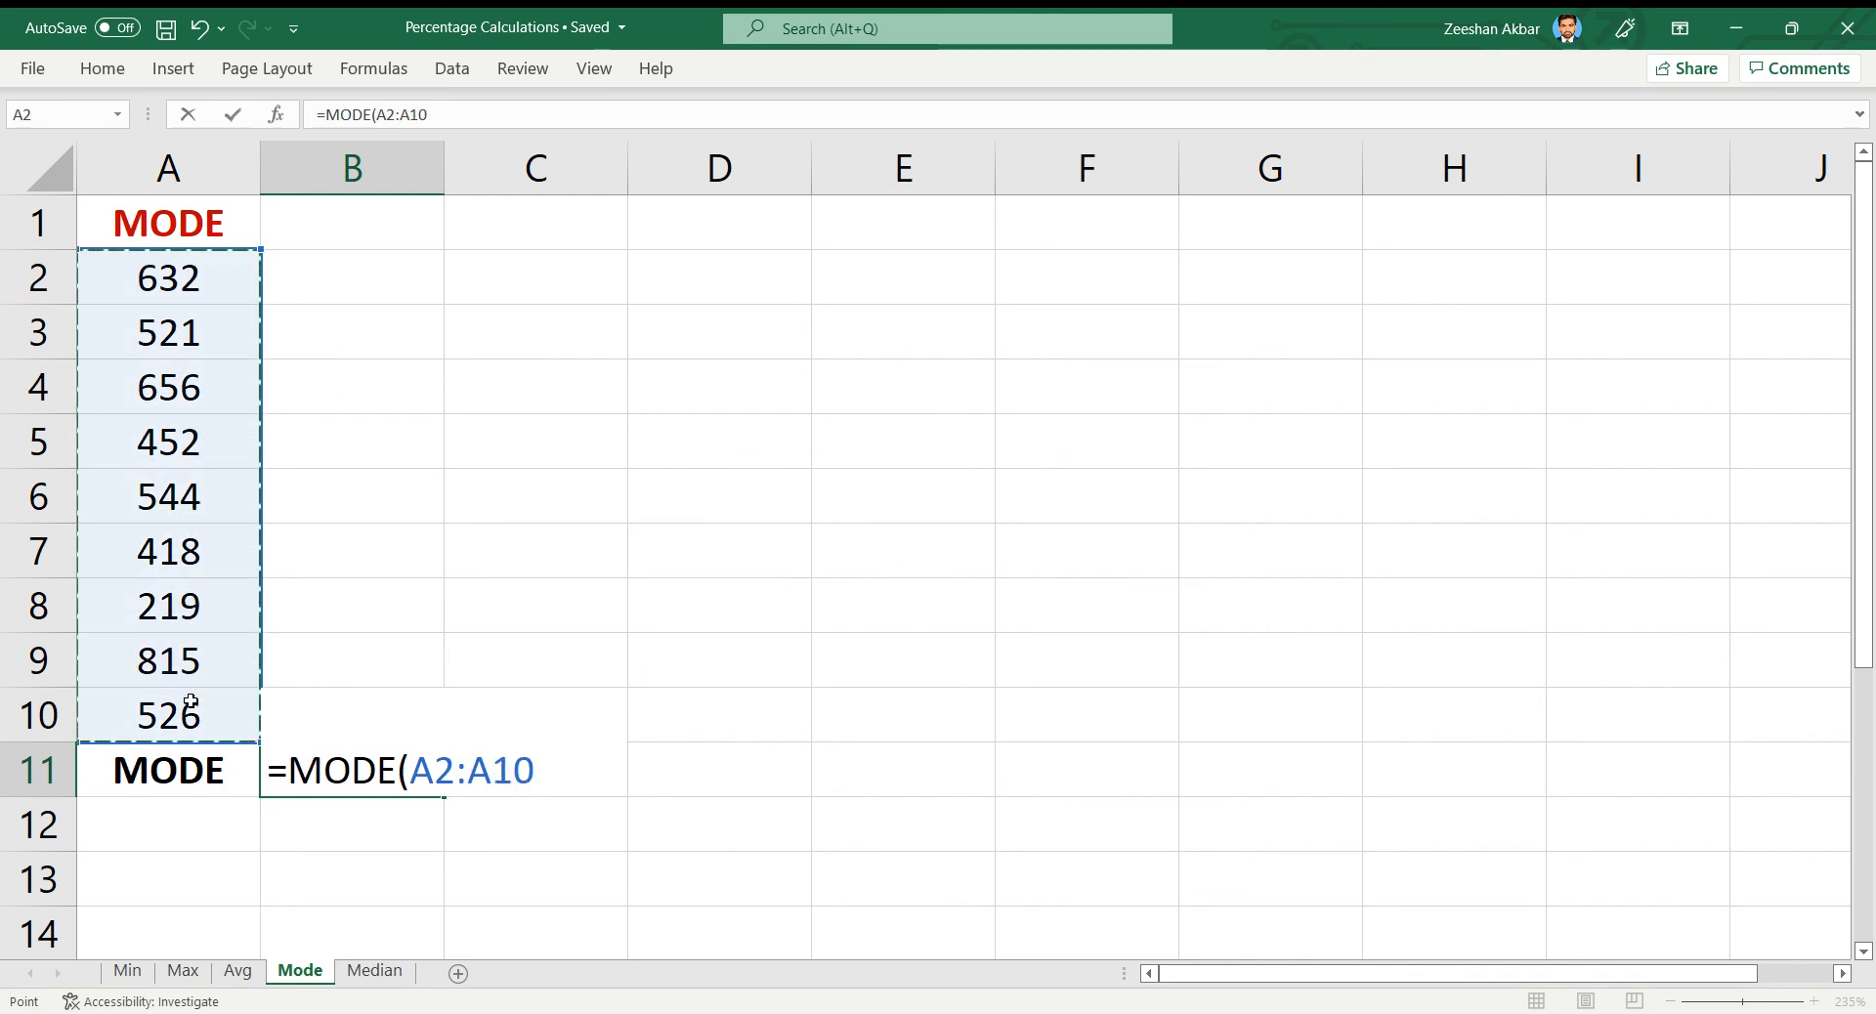
type(")")
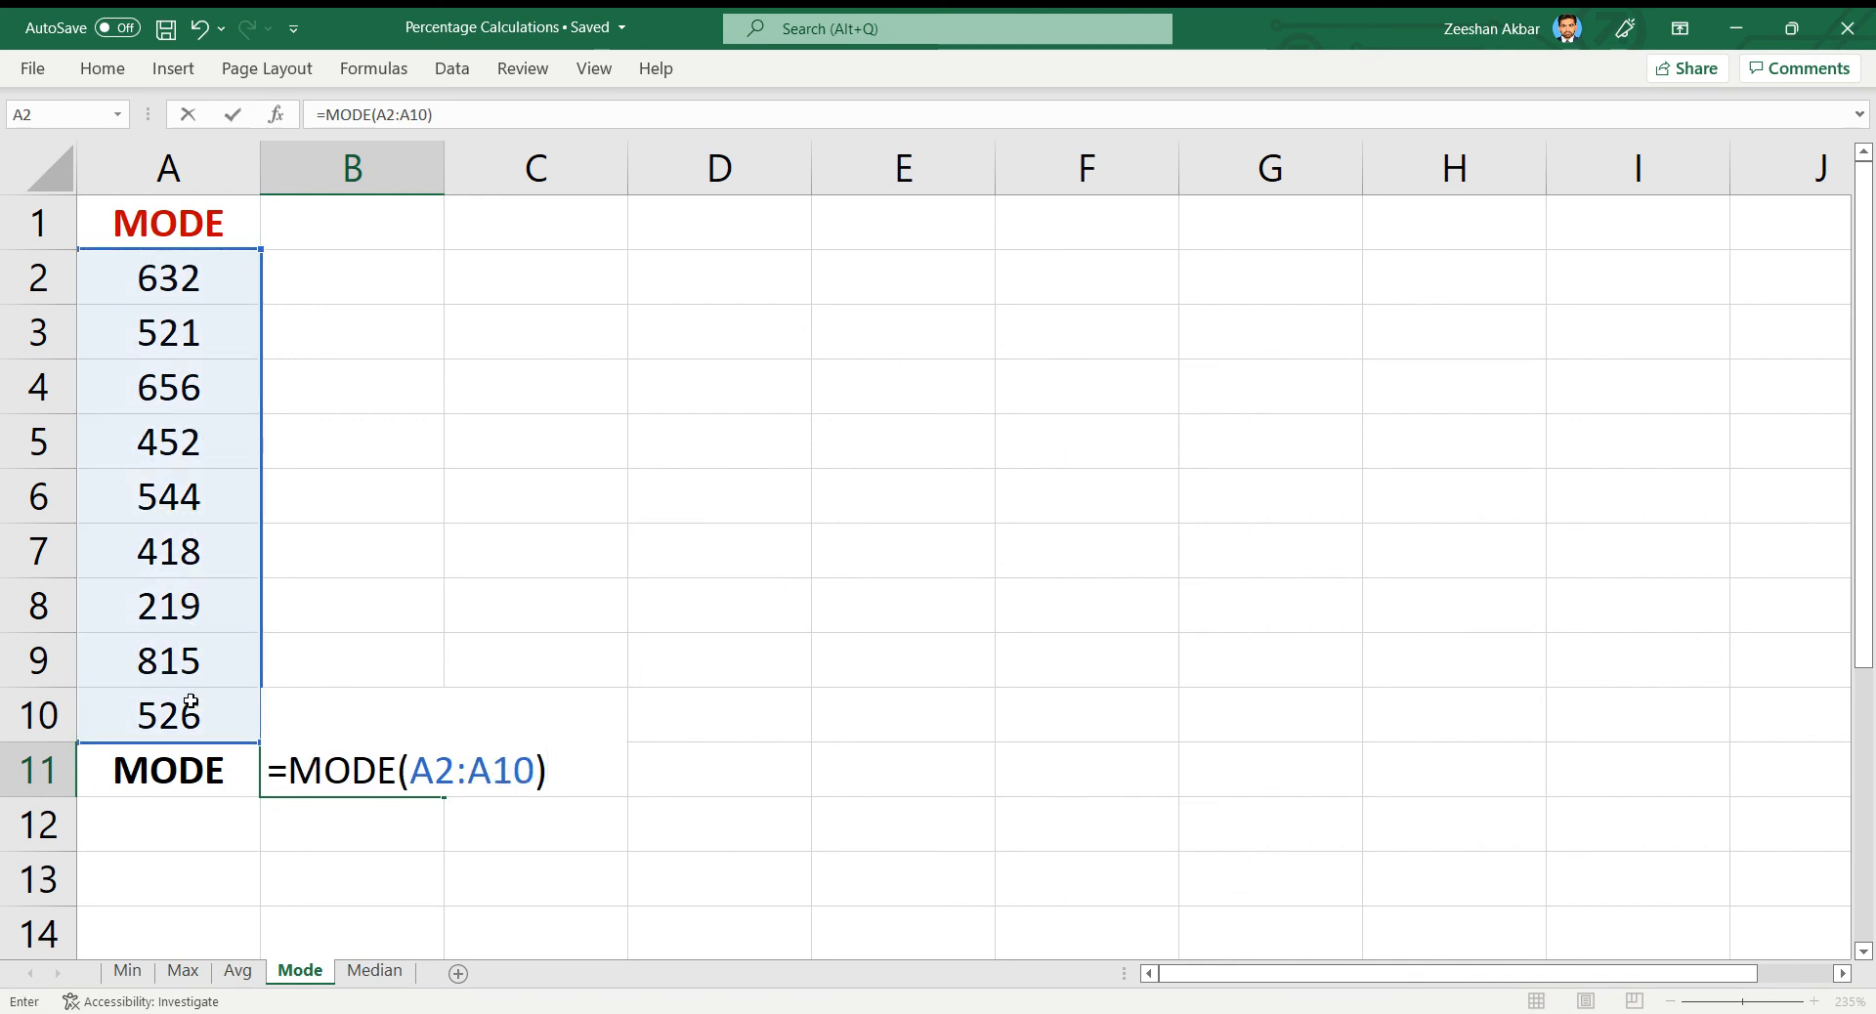
key("Return")
key("Up")
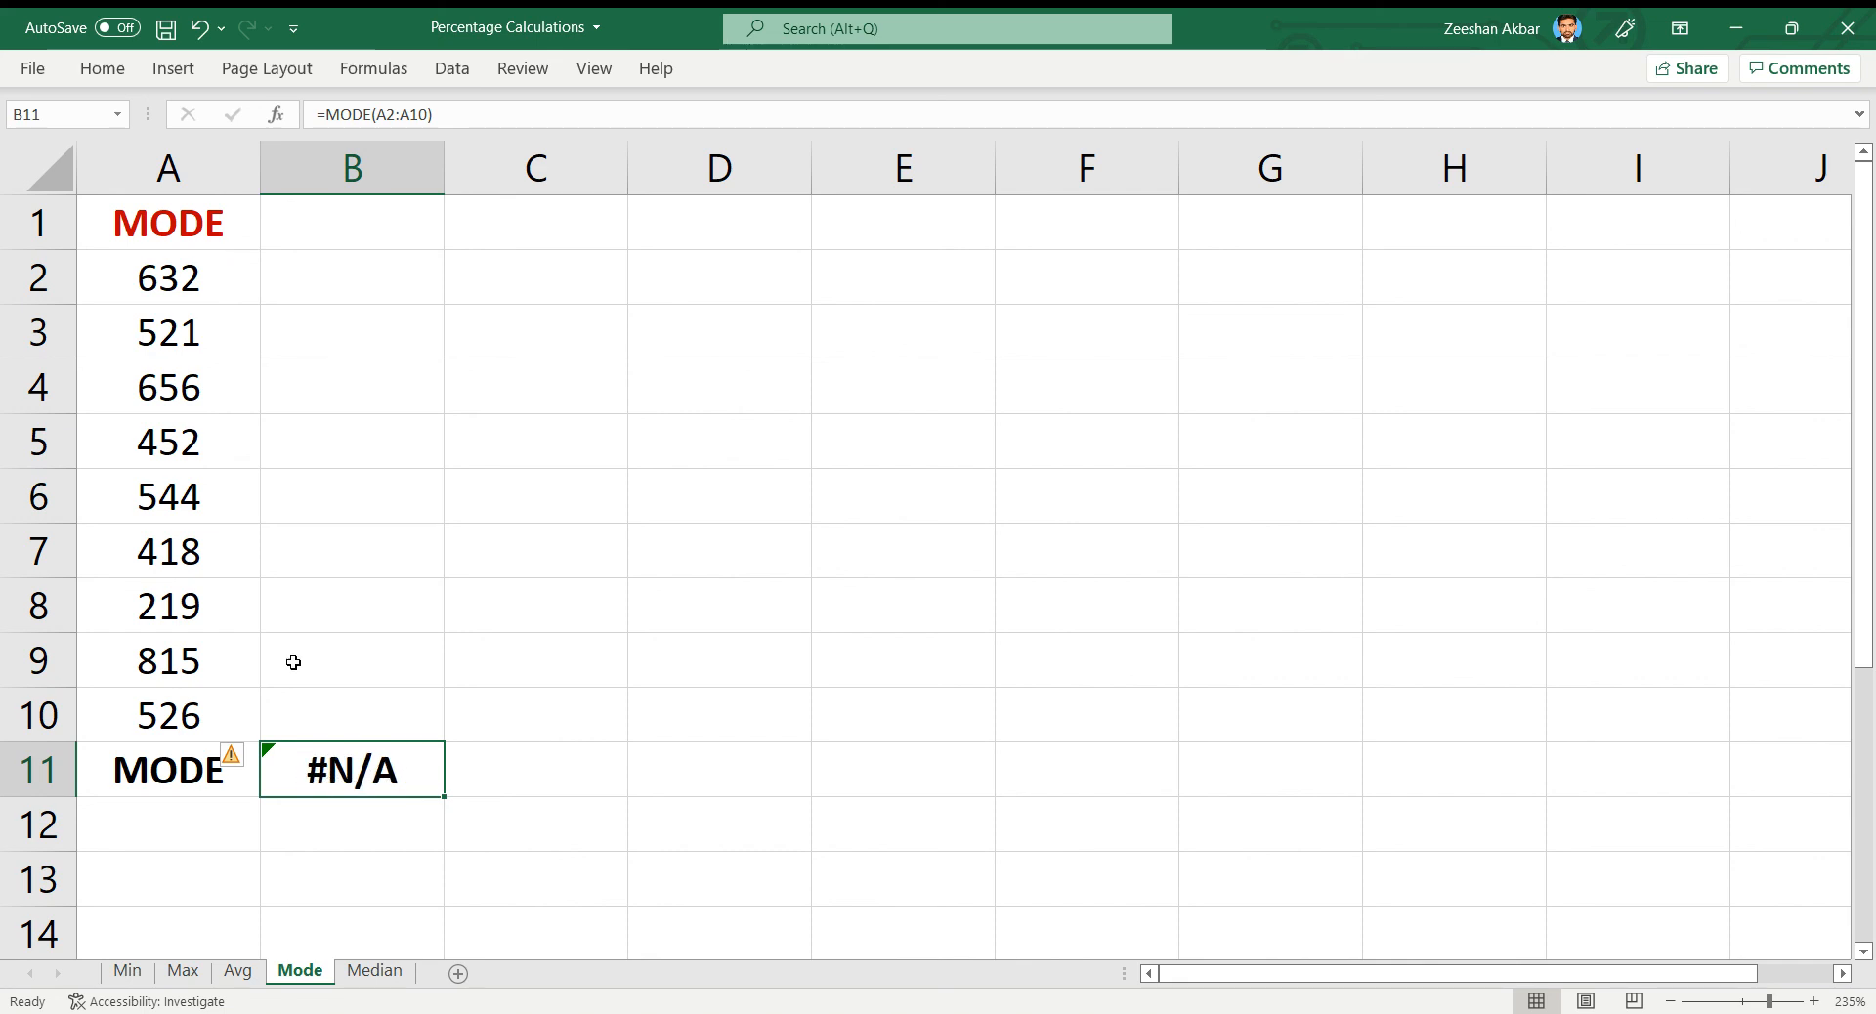
Highlight A2:A10 to check whether any number occurs more than once.
left_click(172, 273)
key("shift+Down")
key("shift+Down")
key("shift+Down")
key("shift+Down")
key("shift+Down")
key("shift+Down")
key("shift+Down")
key("shift+Down")
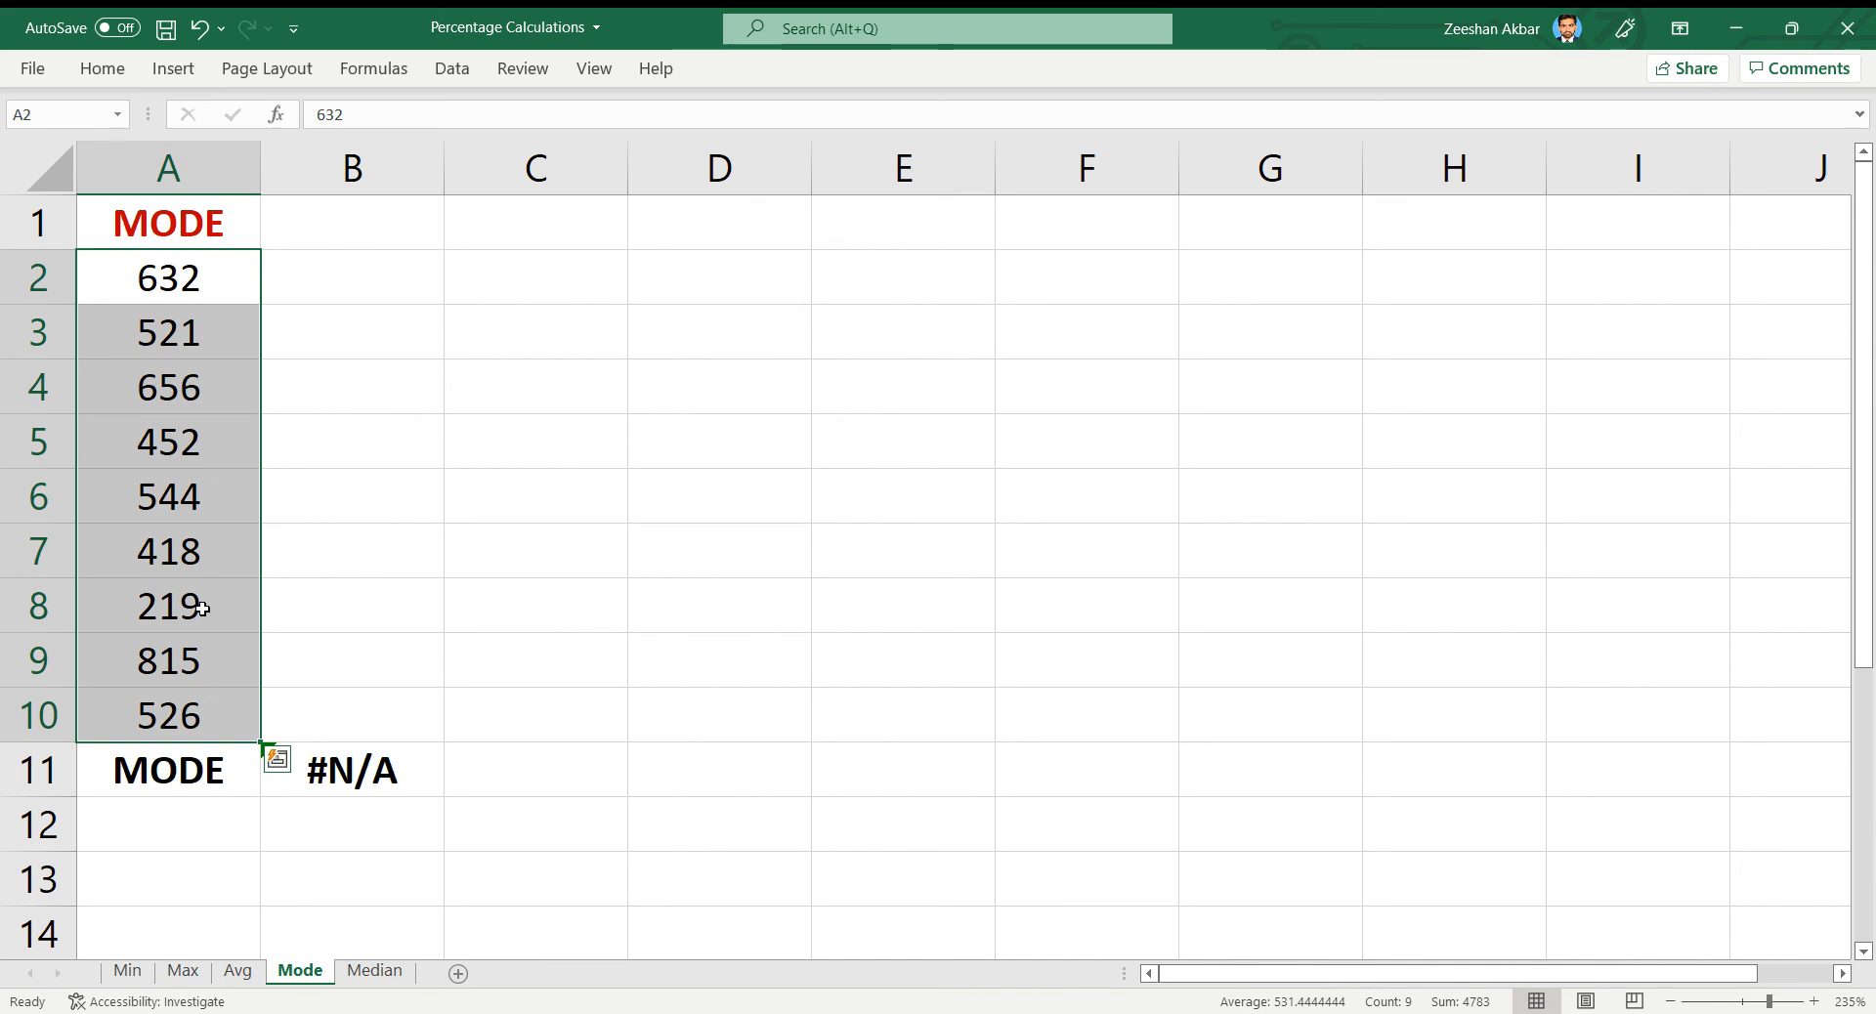
left_click(203, 608)
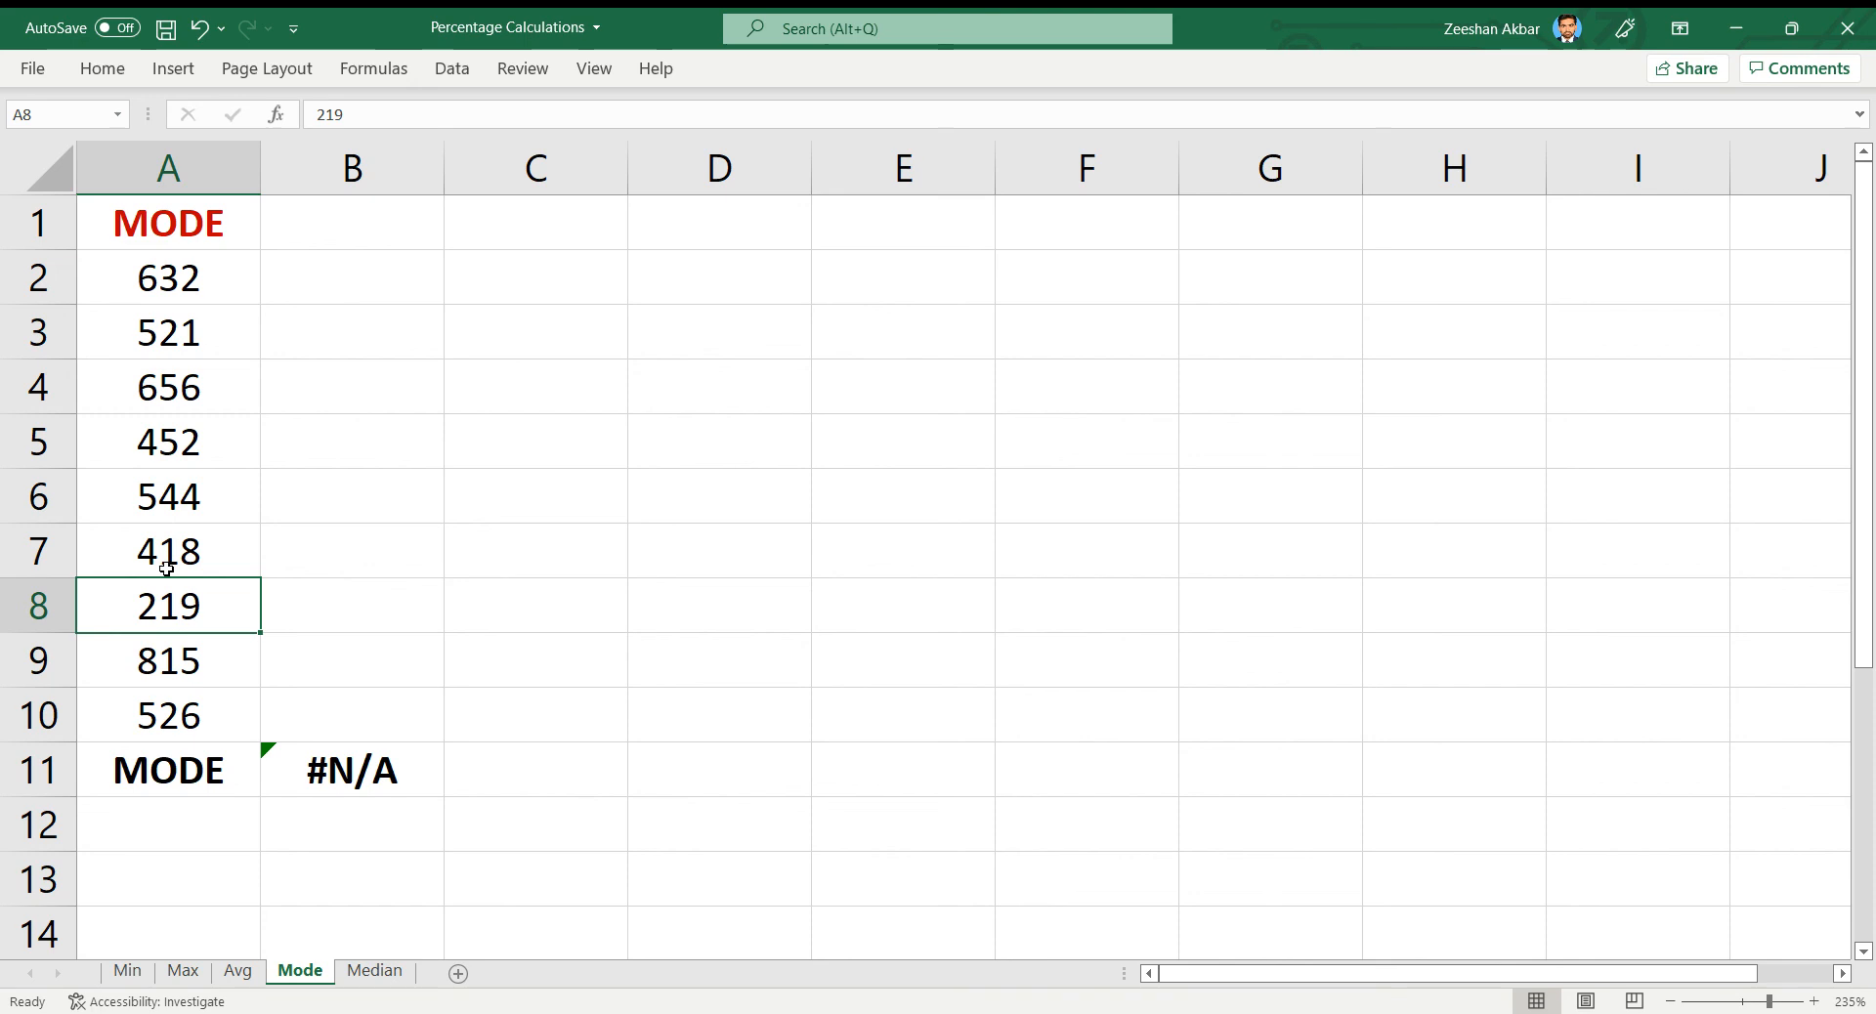
Replace the number in A7 with 632 so that it repeats the value in A2.
key("Up")
key("Up")
key("Up")
key("Up")
key("Up")
key("Up")
key("Down")
key("Down")
key("Down")
key("Down")
key("Down")
key("Down")
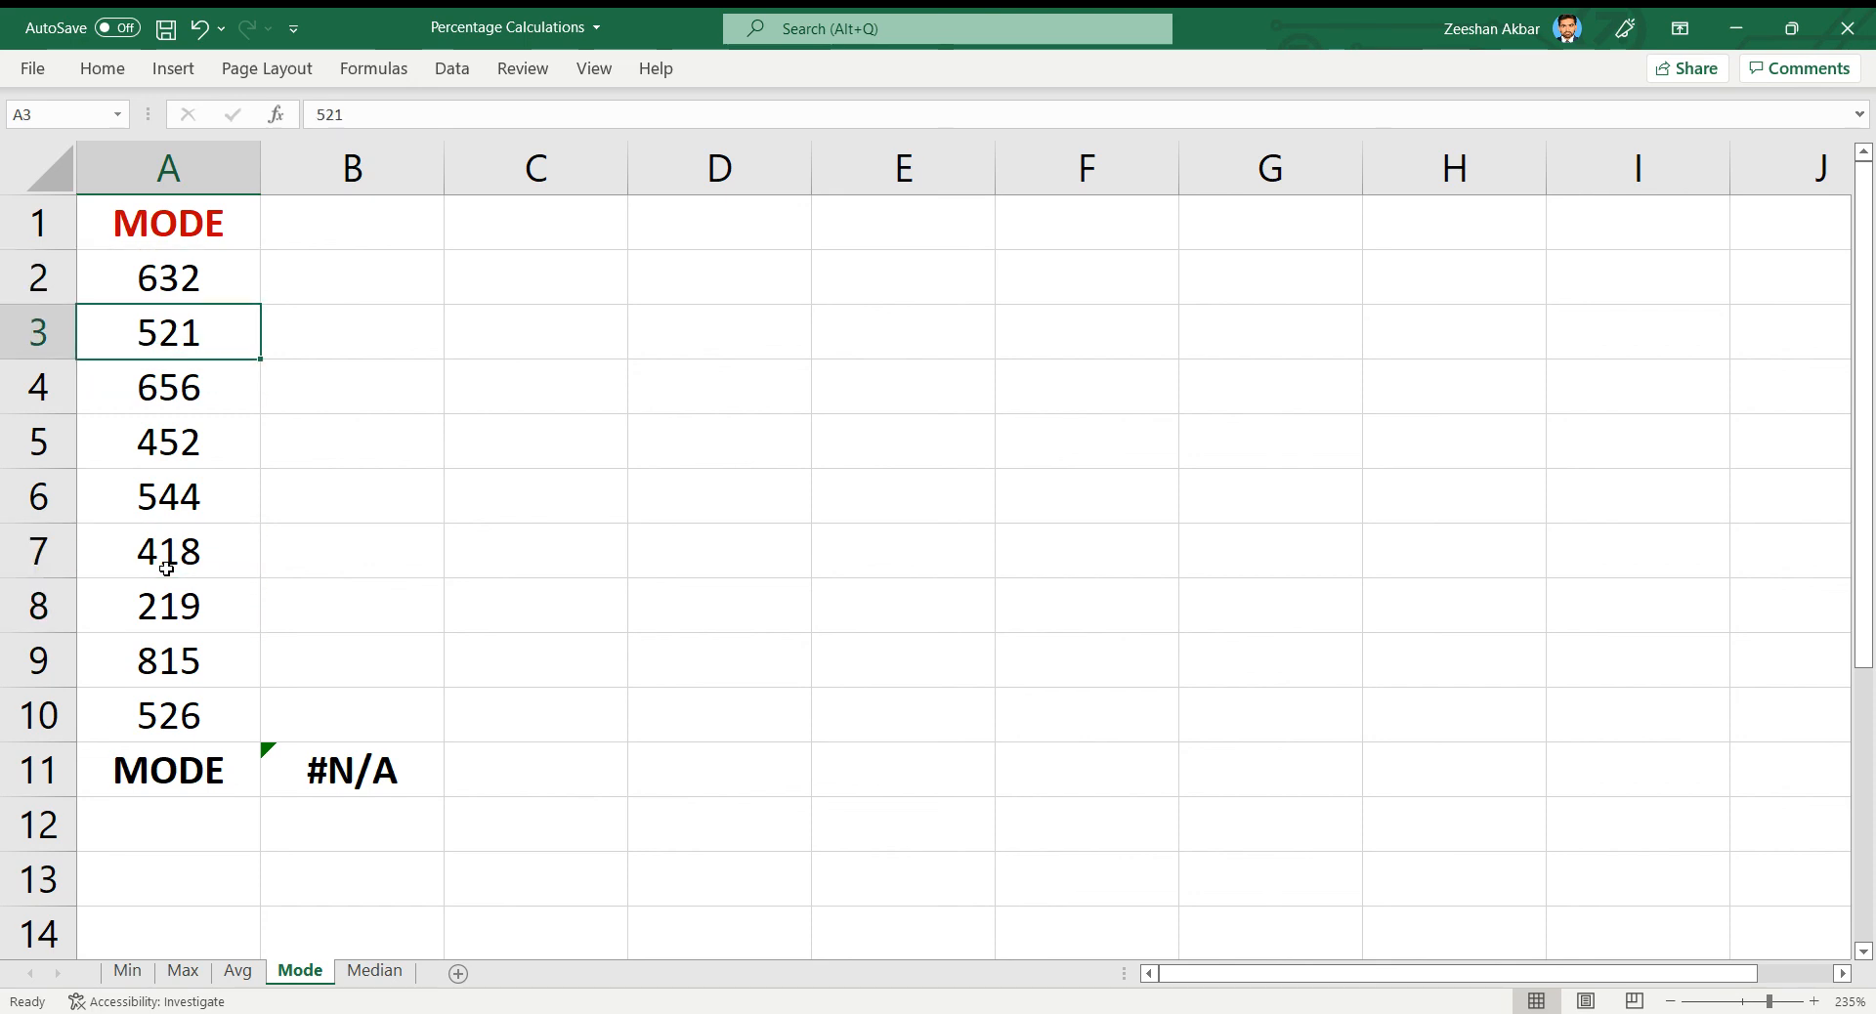
key("Up")
type("632")
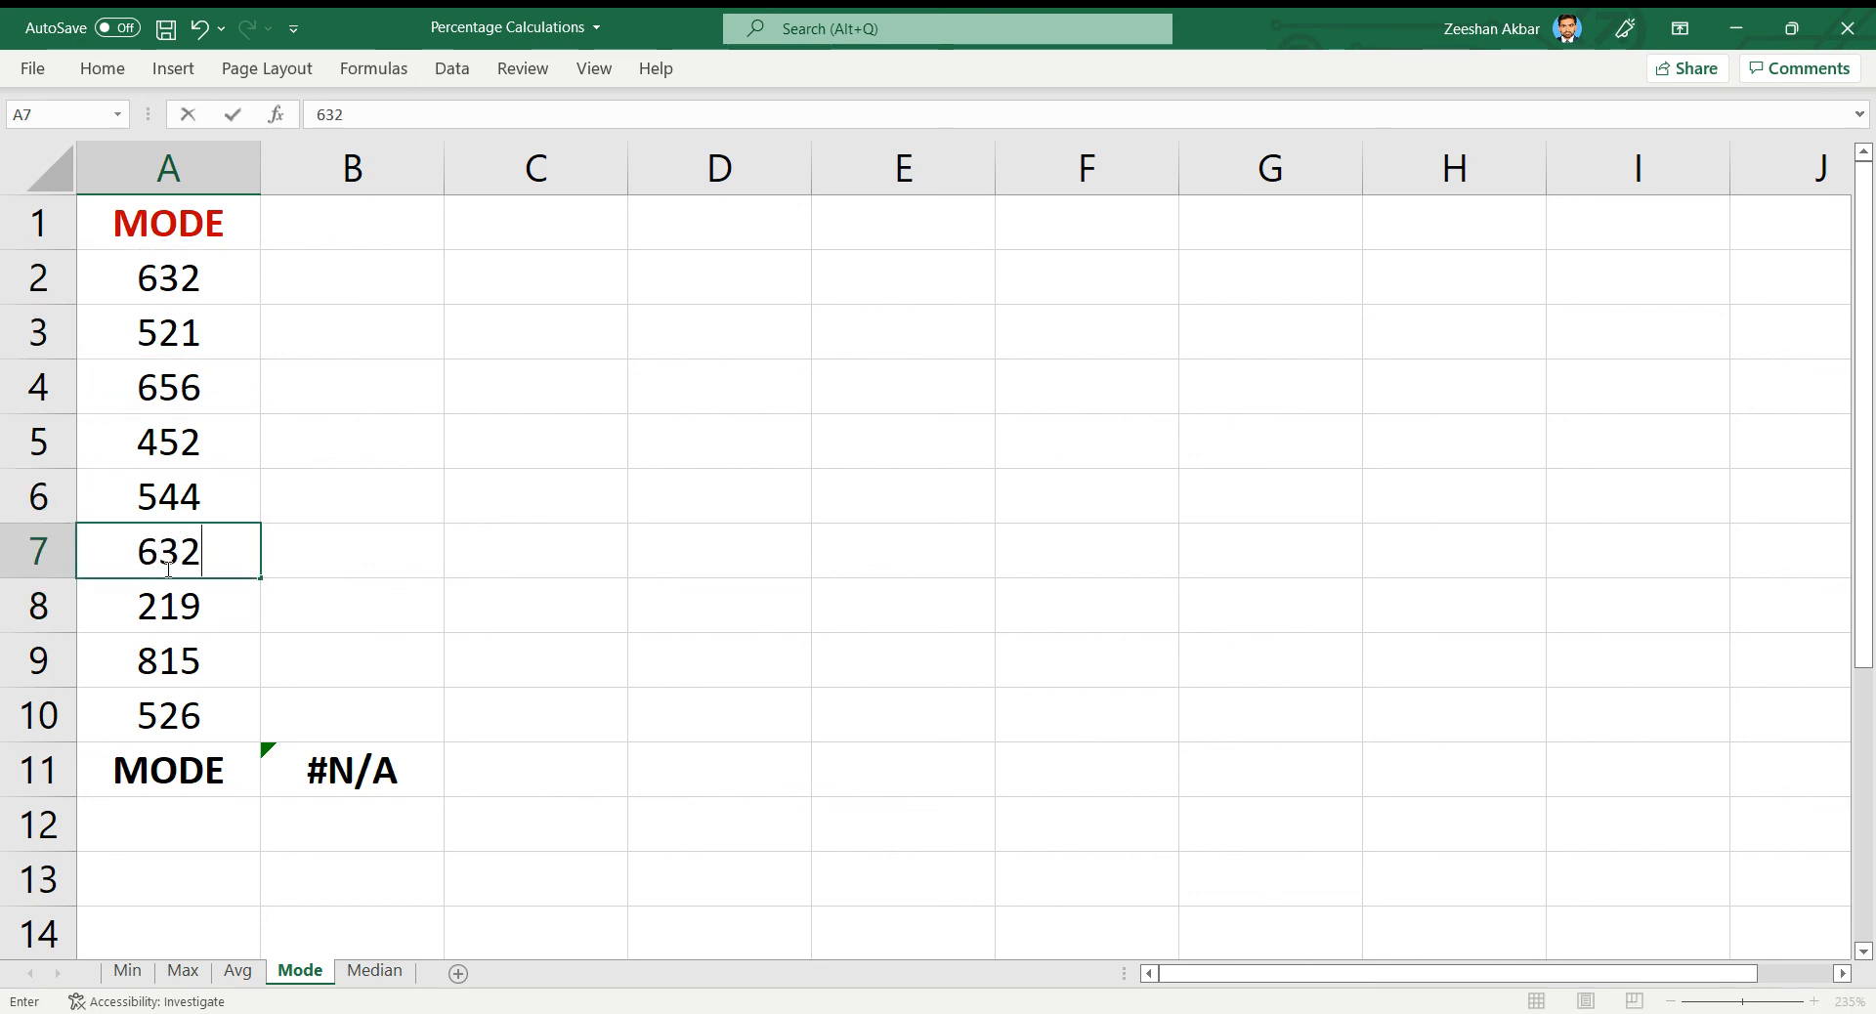
key("Return")
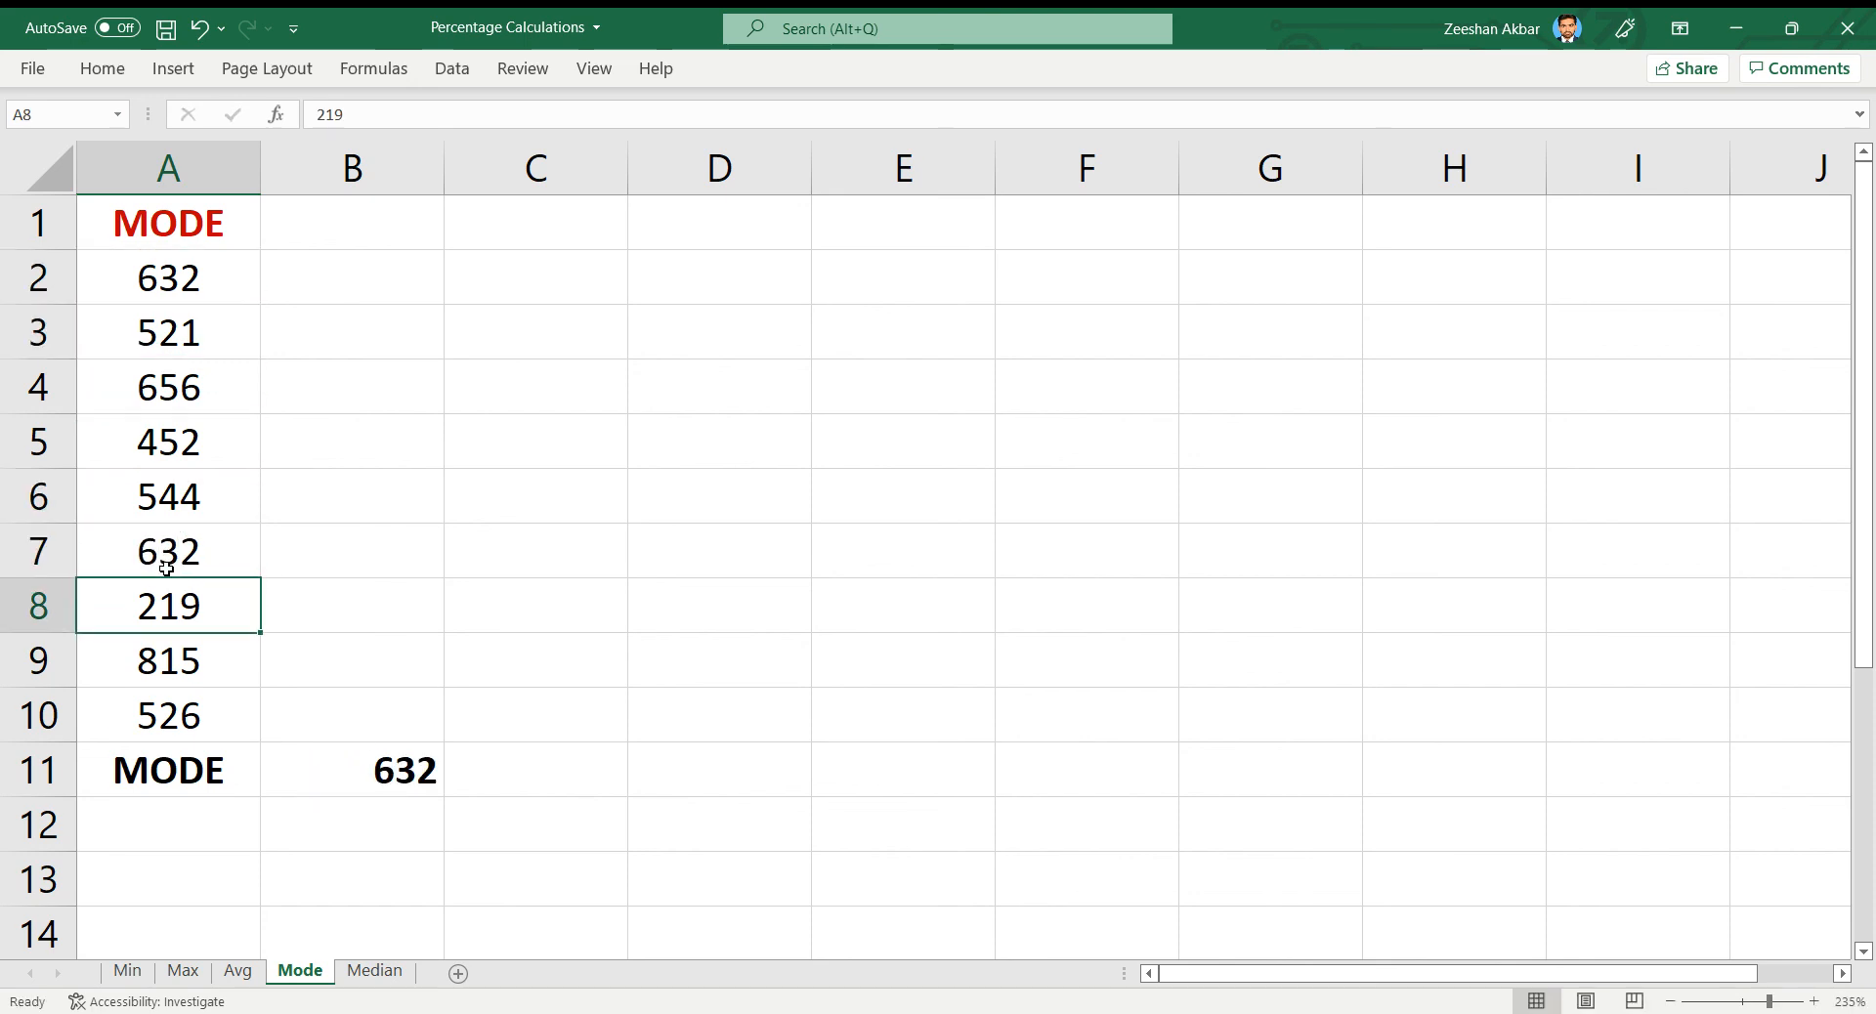
Check the mode formula in B11 and highlight the numbers from A2 down to A10.
left_click(383, 769)
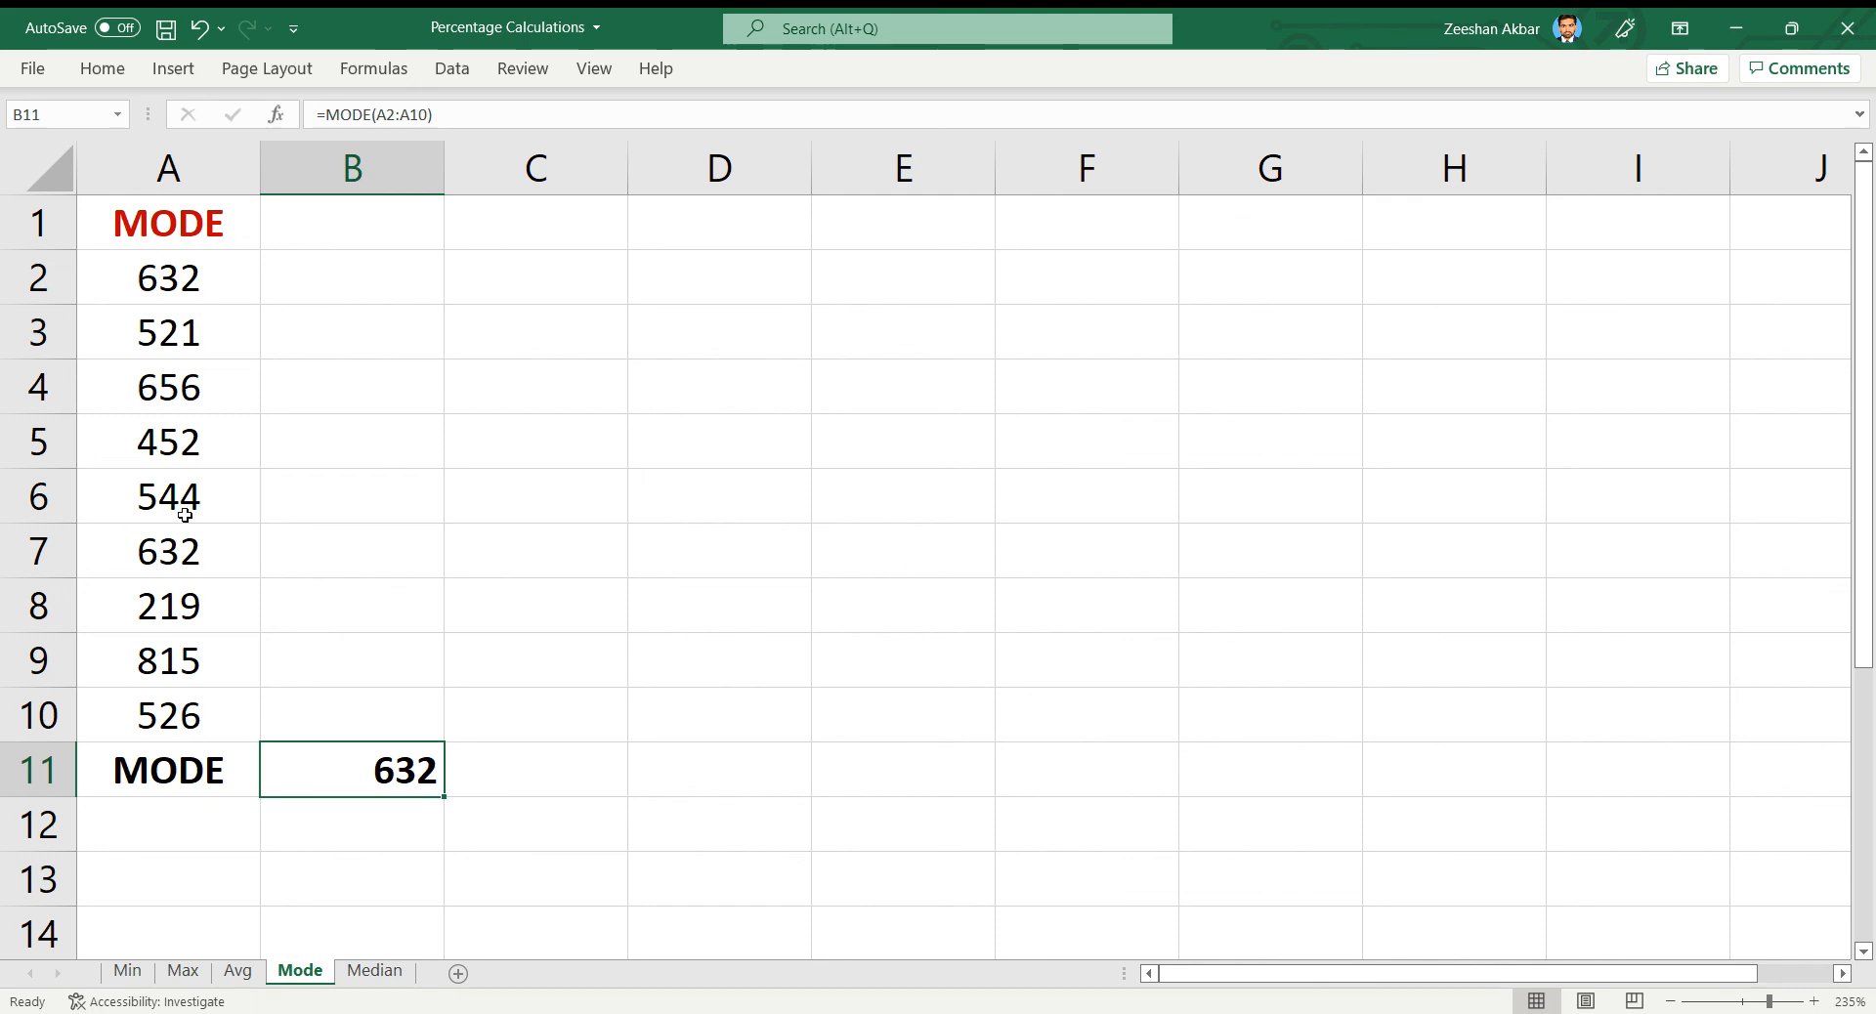
left_click(179, 275)
key("shift+Down")
key("shift+Down")
key("shift+Down")
key("shift+Down")
key("shift+Down")
key("shift+Down")
key("shift+Down")
key("shift+Down")
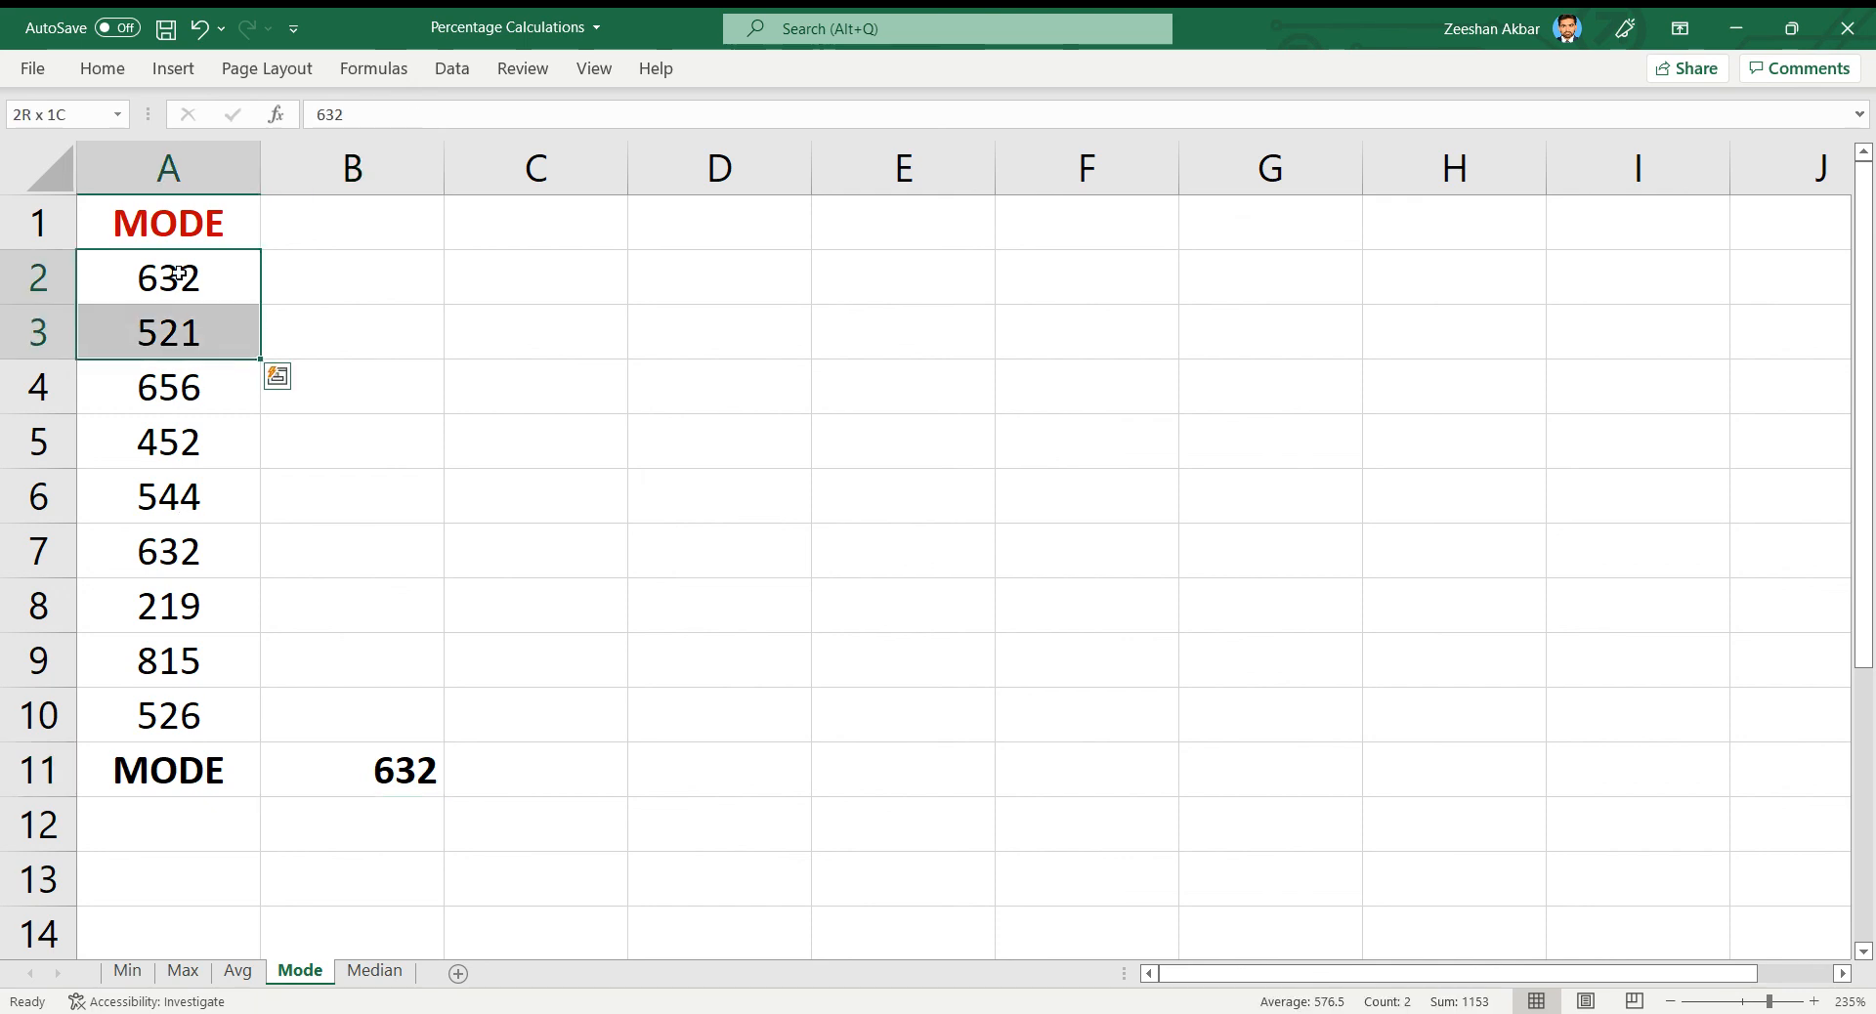
Move row by row along column B beside the numbers to compare them with the mode result.
key("Right")
key("Down")
key("Down")
key("Down")
key("Down")
key("Down")
key("Down")
key("Down")
key("Down")
key("Down")
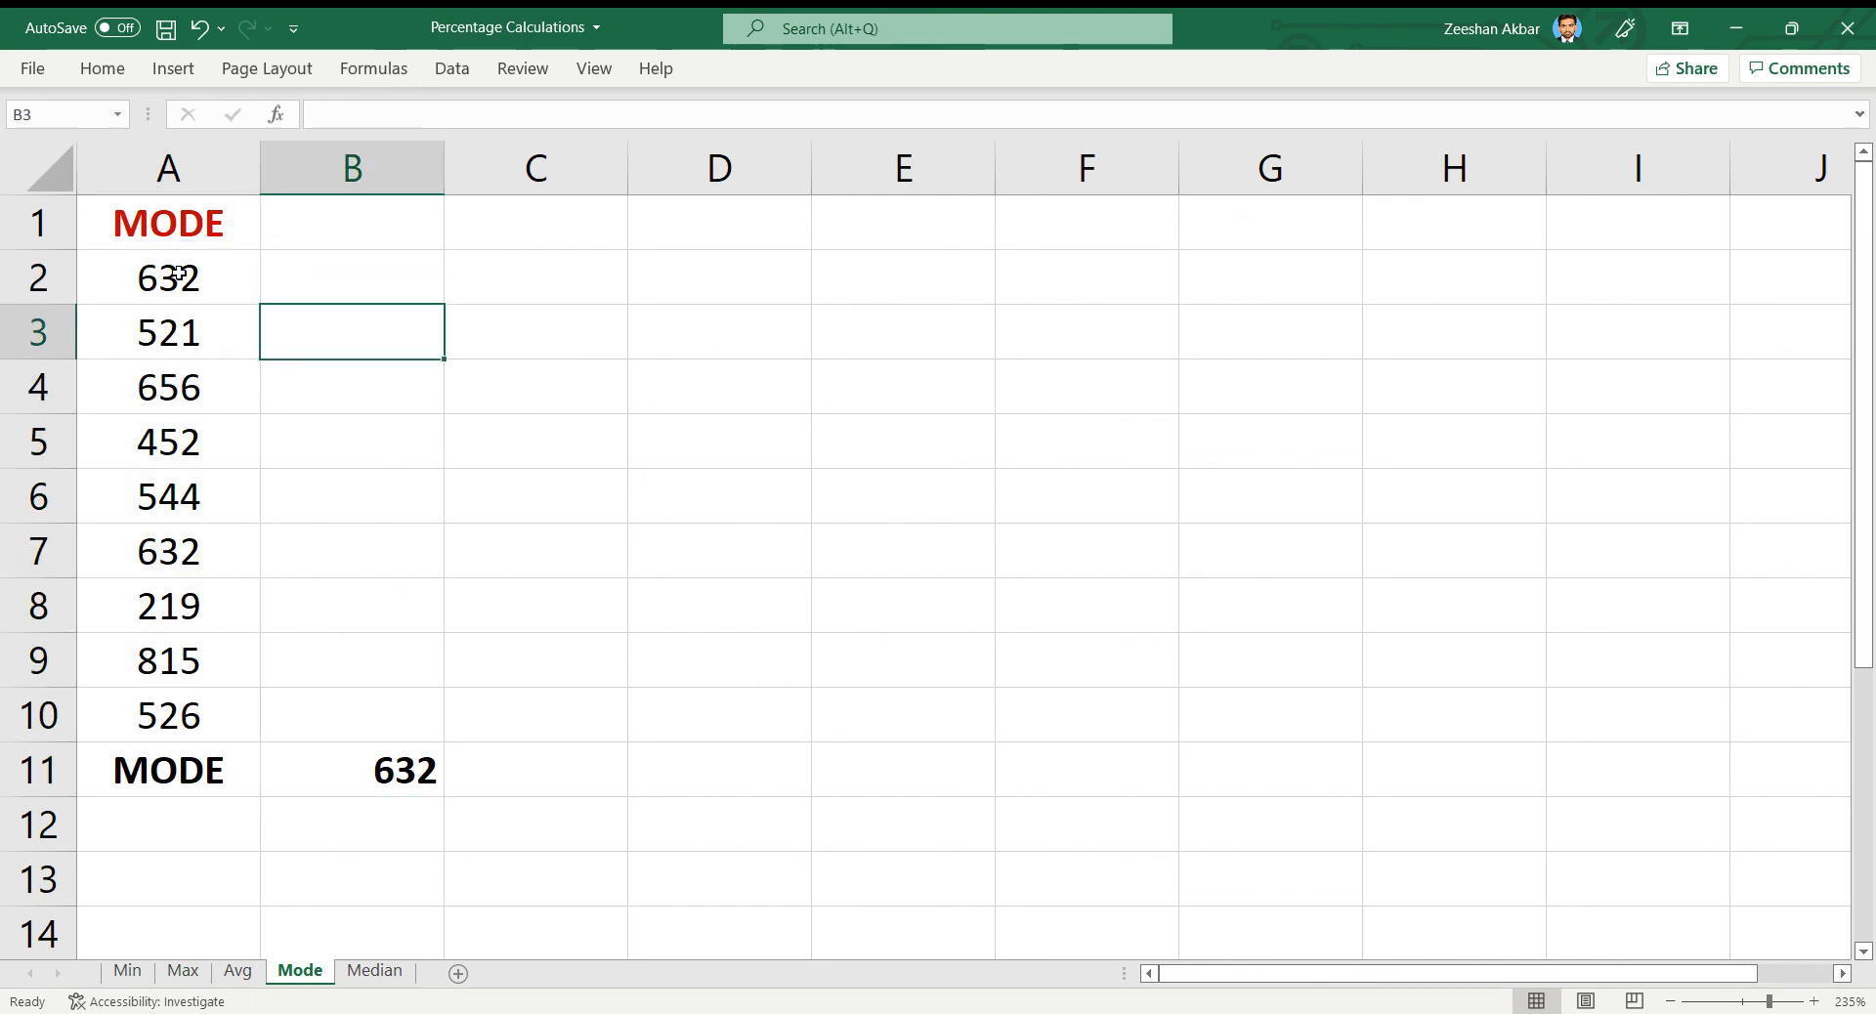
key("Up")
key("Up")
key("Up")
key("Up")
key("Up")
key("Up")
key("Up")
key("Up")
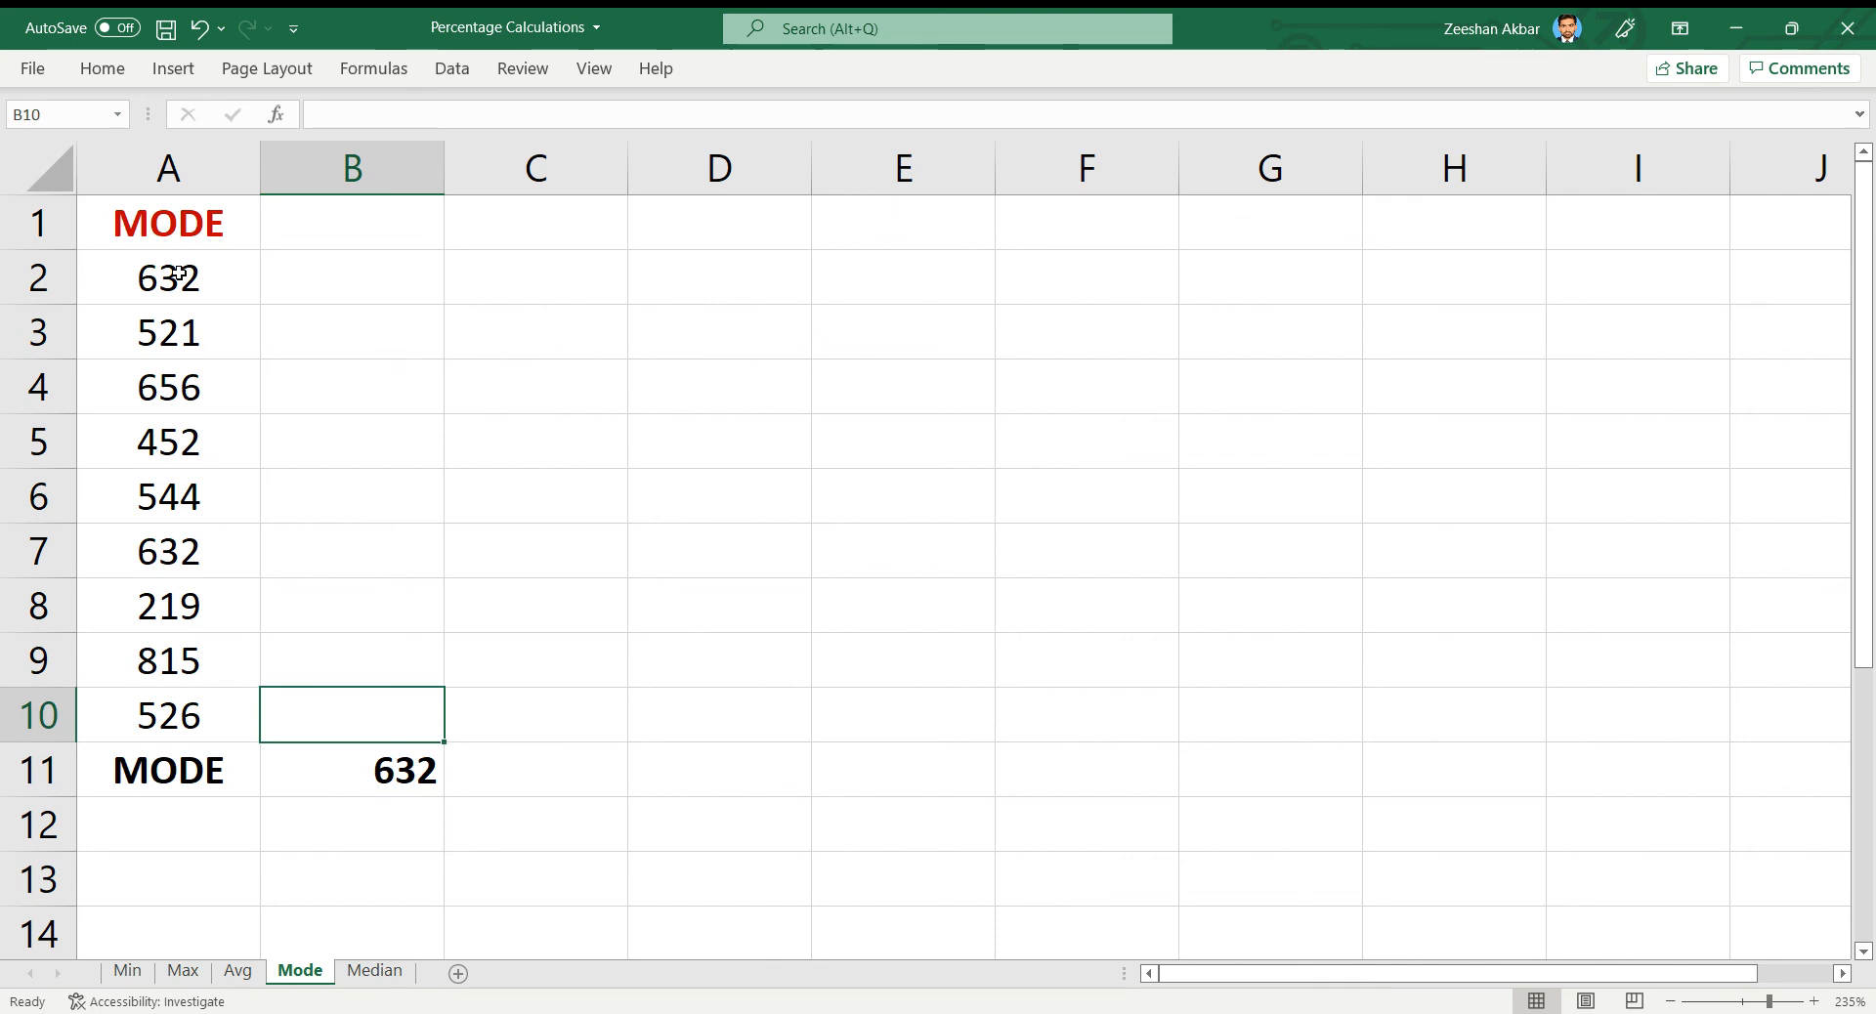
Change A7 to 544 so that it repeats the value in A6.
key("Left")
key("Down")
key("Down")
key("Down")
key("Down")
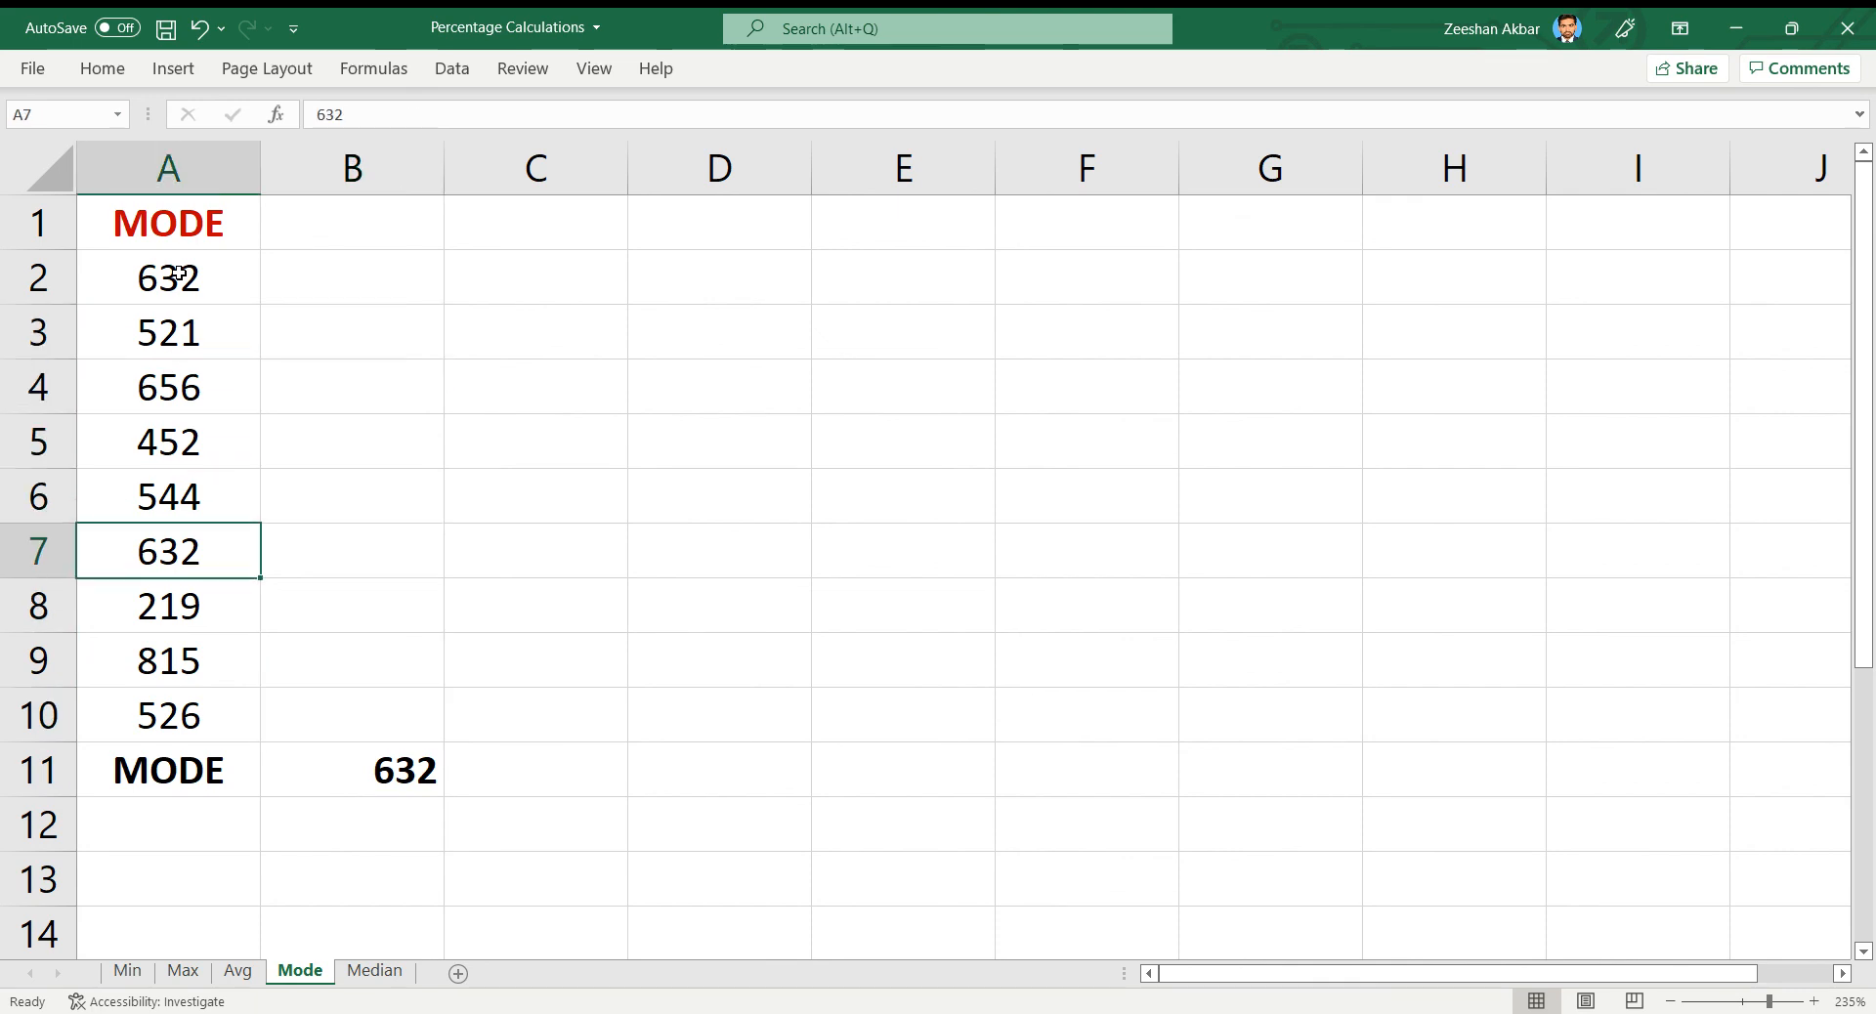
type("544")
key("Return")
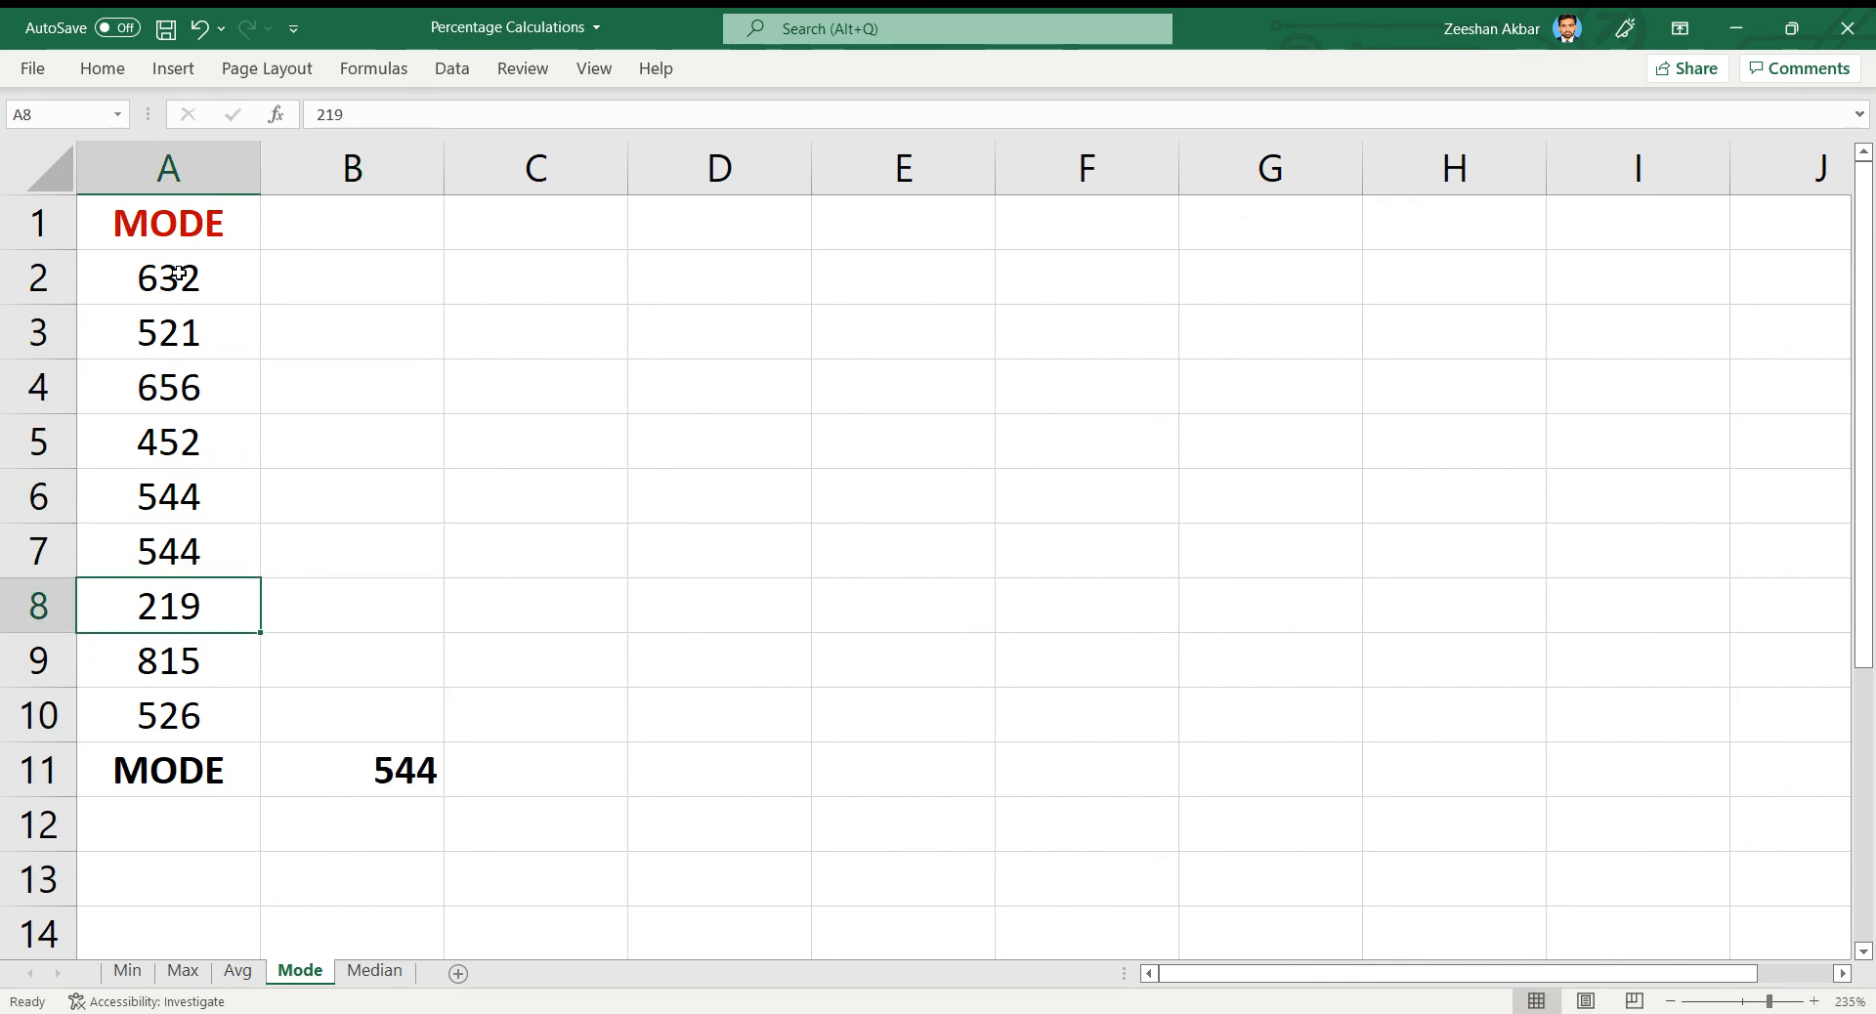
Make the two matching 544 entries in A6:A7 bold.
key("Up")
key("Up")
key("shift+Down")
key("ctrl+b")
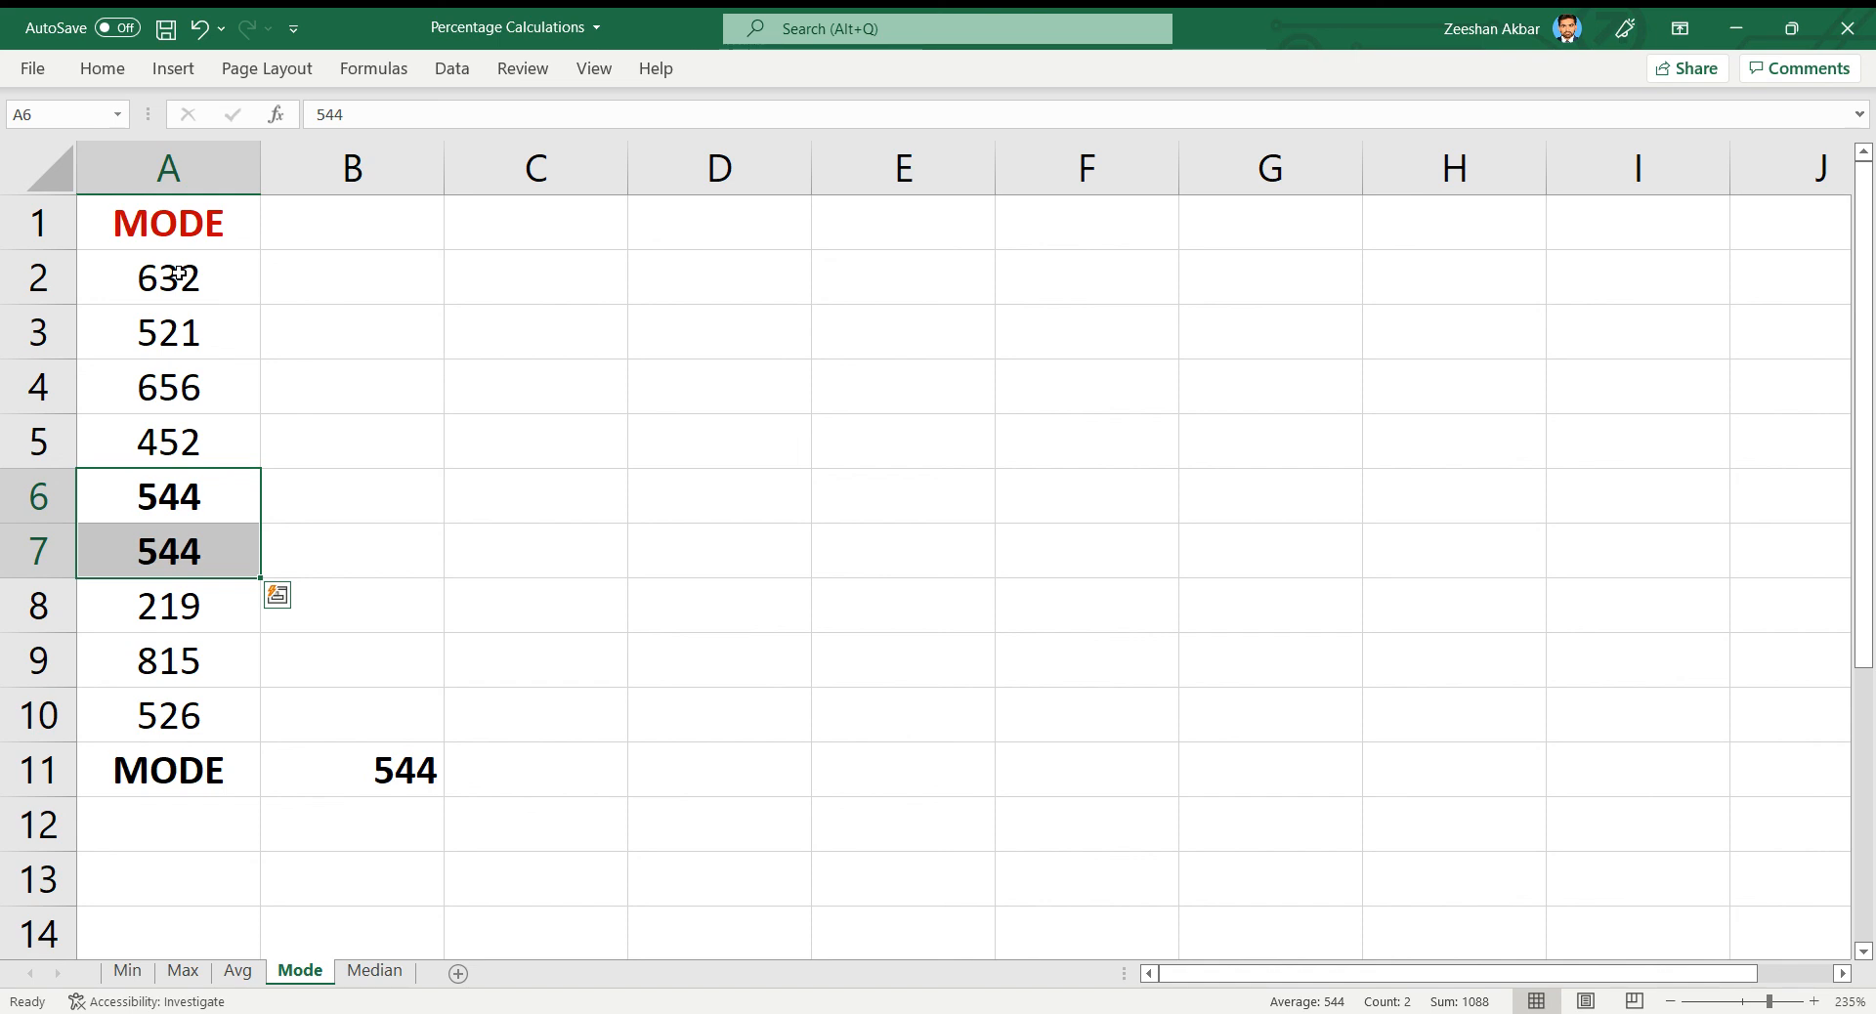
key("Down")
key("Down")
key("Down")
key("Up")
key("Up")
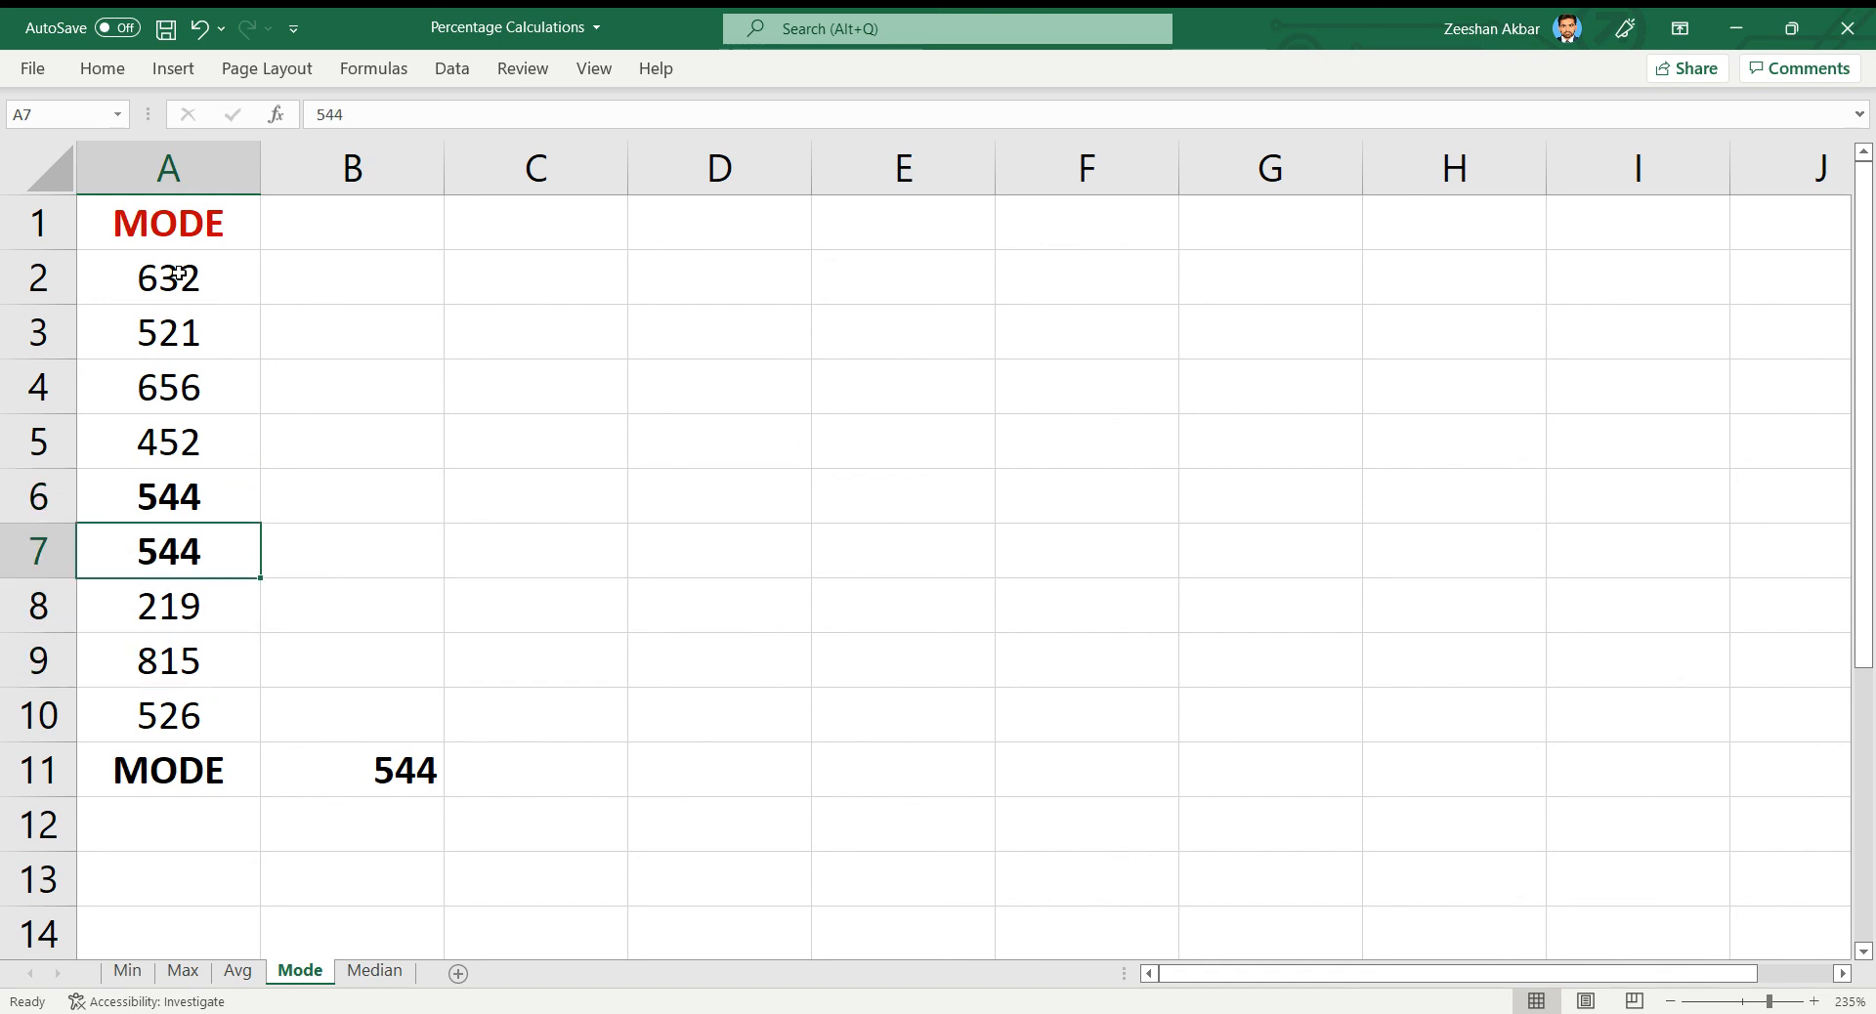
Undo the bold formatting of A6:A7 and the last number change in A7.
key("ctrl+z")
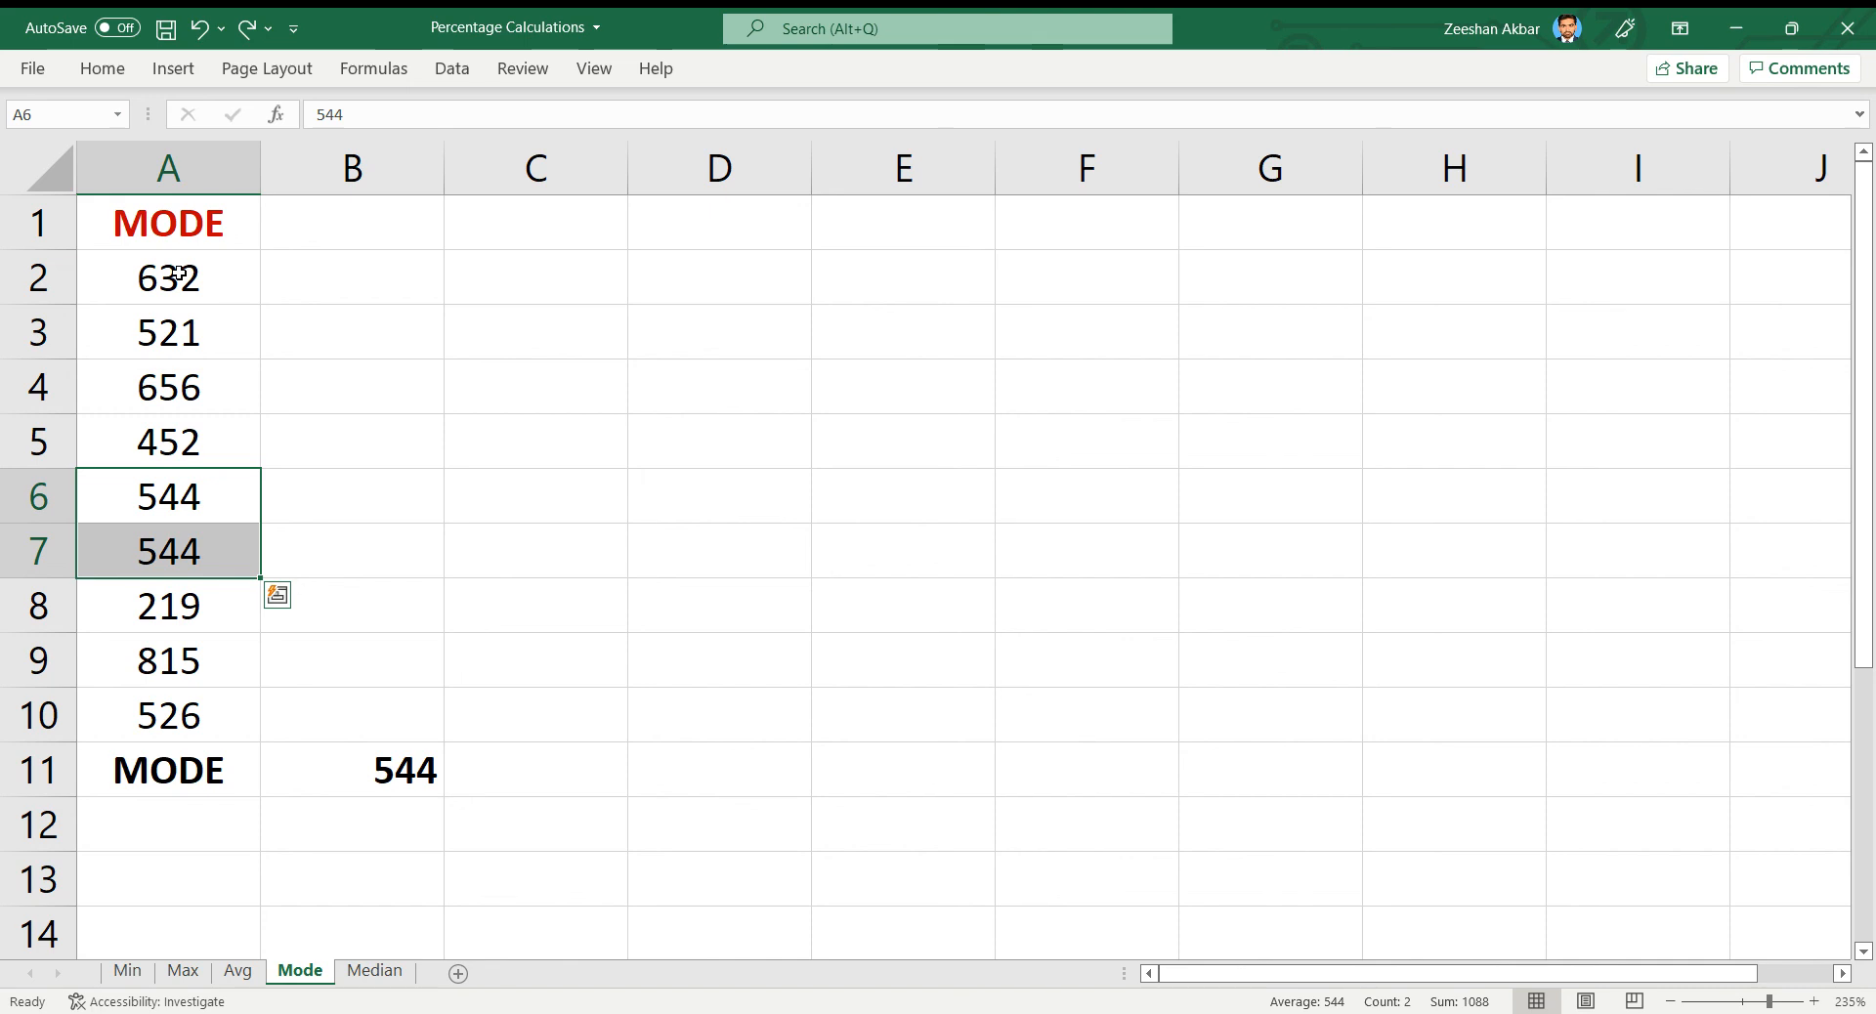
key("ctrl+z")
key("Down")
key("Up")
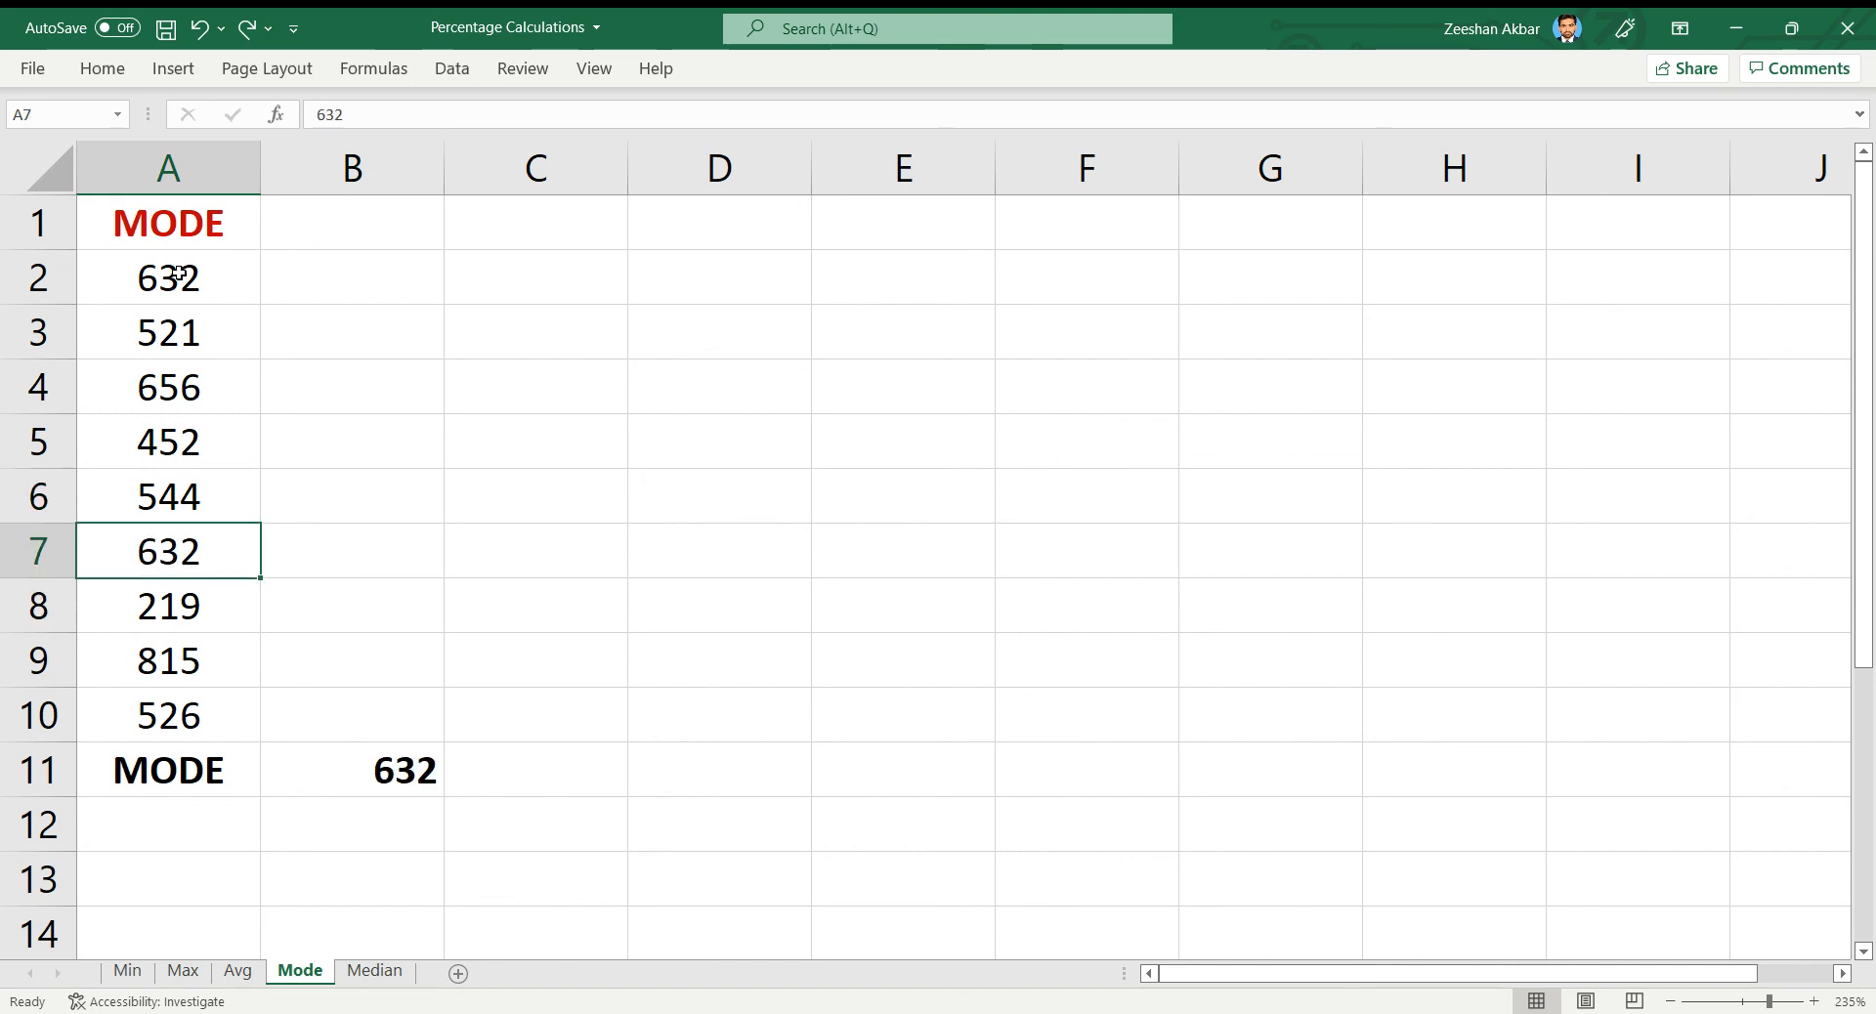
Edit the number in A7 to 656 so that it repeats the value in A4.
key("F2")
key("BackSpace")
key("BackSpace")
type("56")
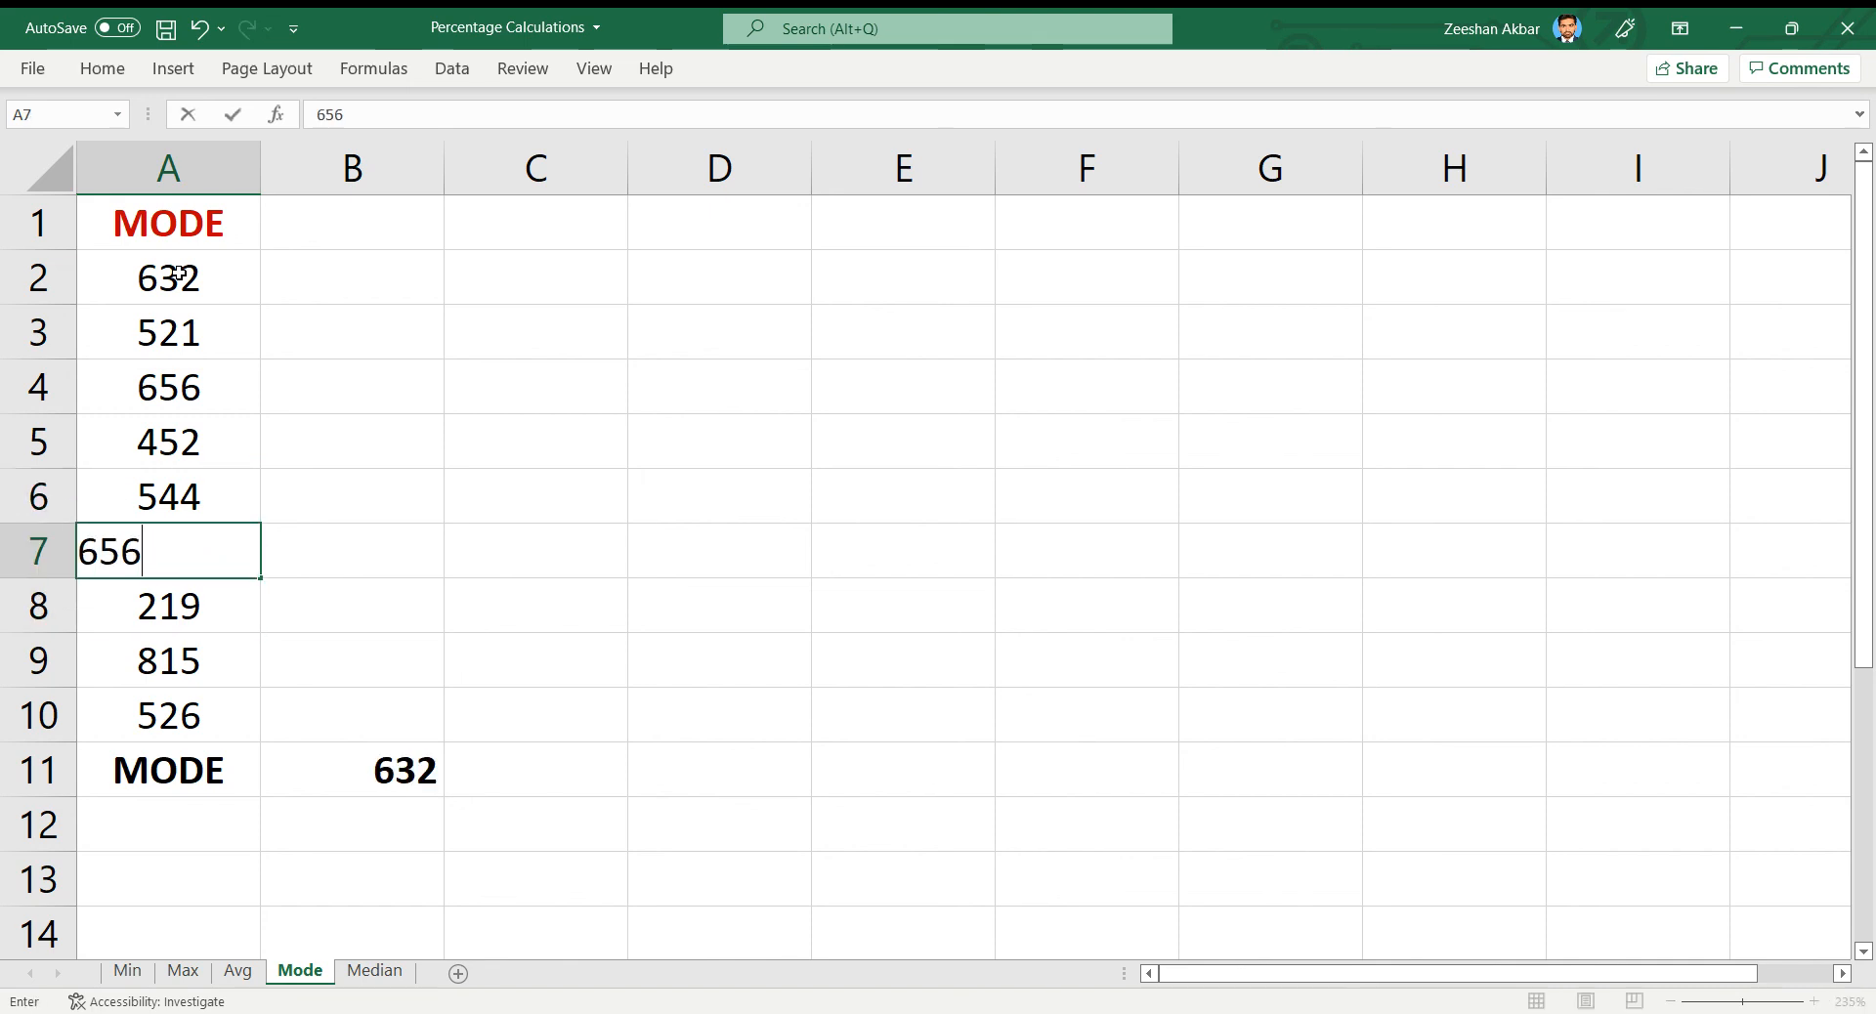
key("Return")
key("Up")
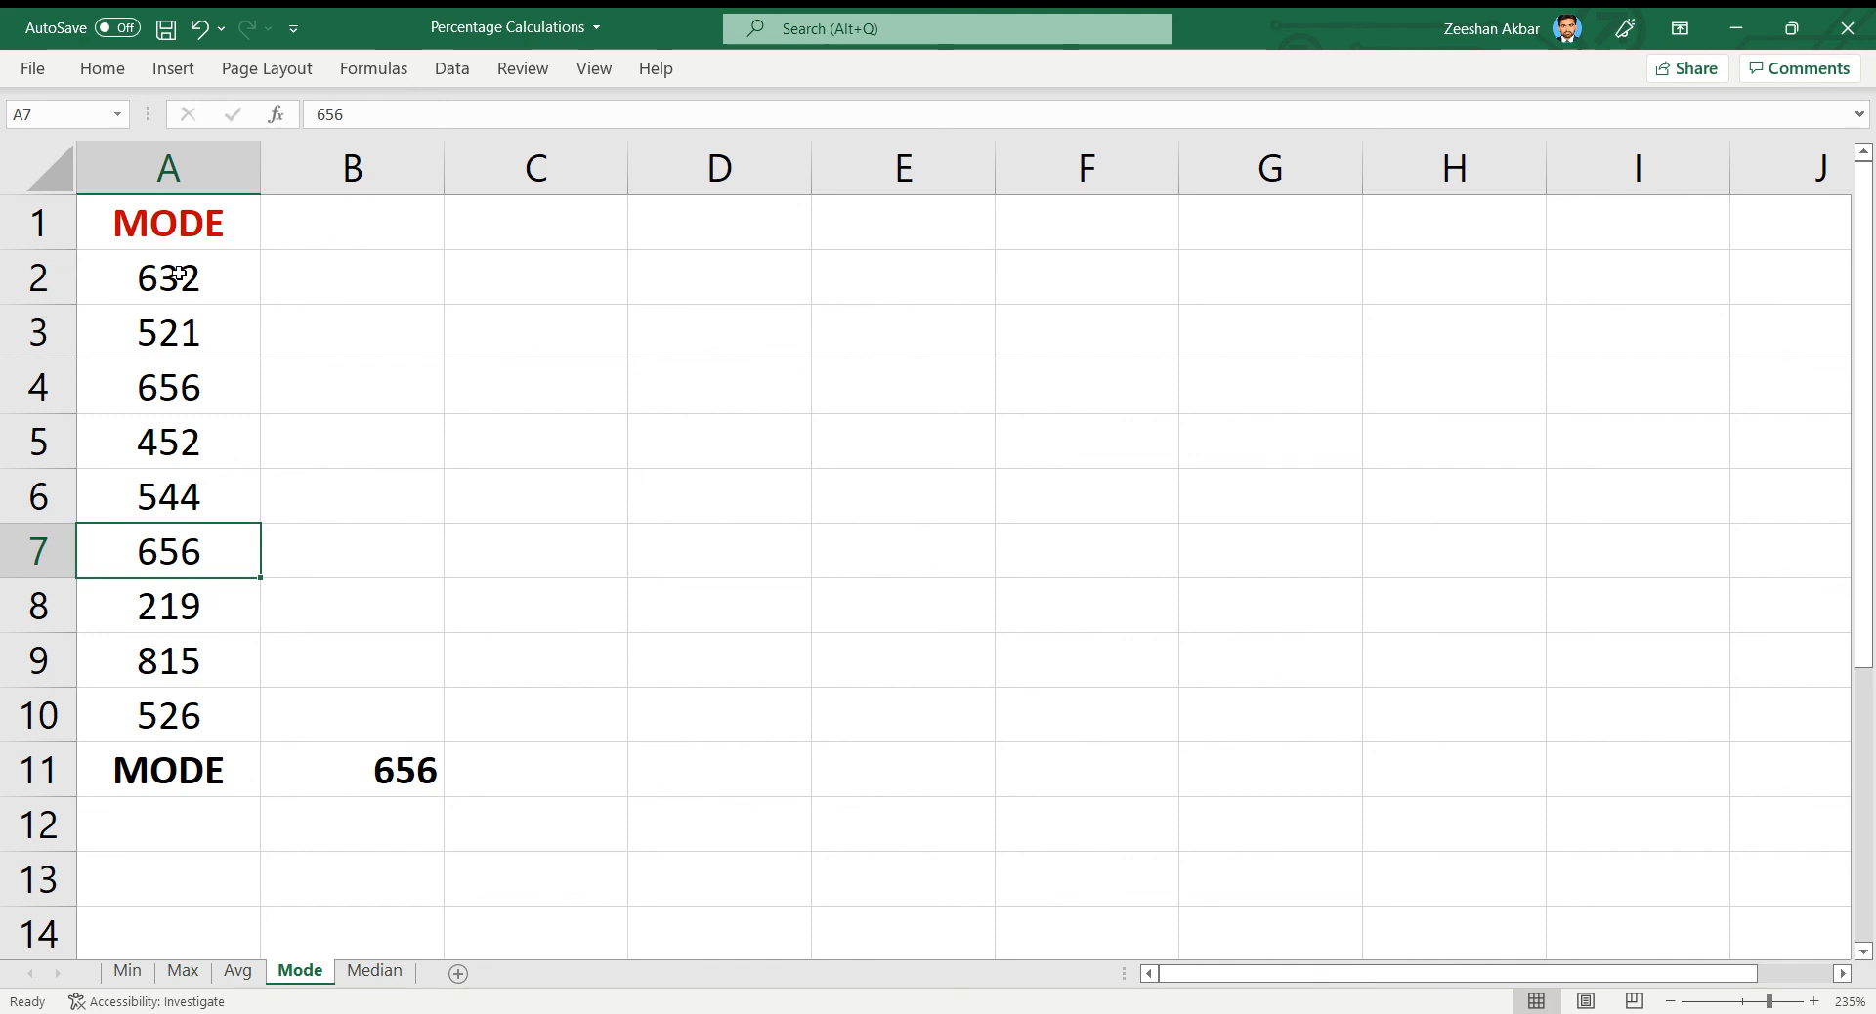
Make the matching 656 entries in A7 and A4 bold and compare the two cells.
key("ctrl+b")
key("Up")
key("Up")
key("Up")
key("ctrl+b")
key("Down")
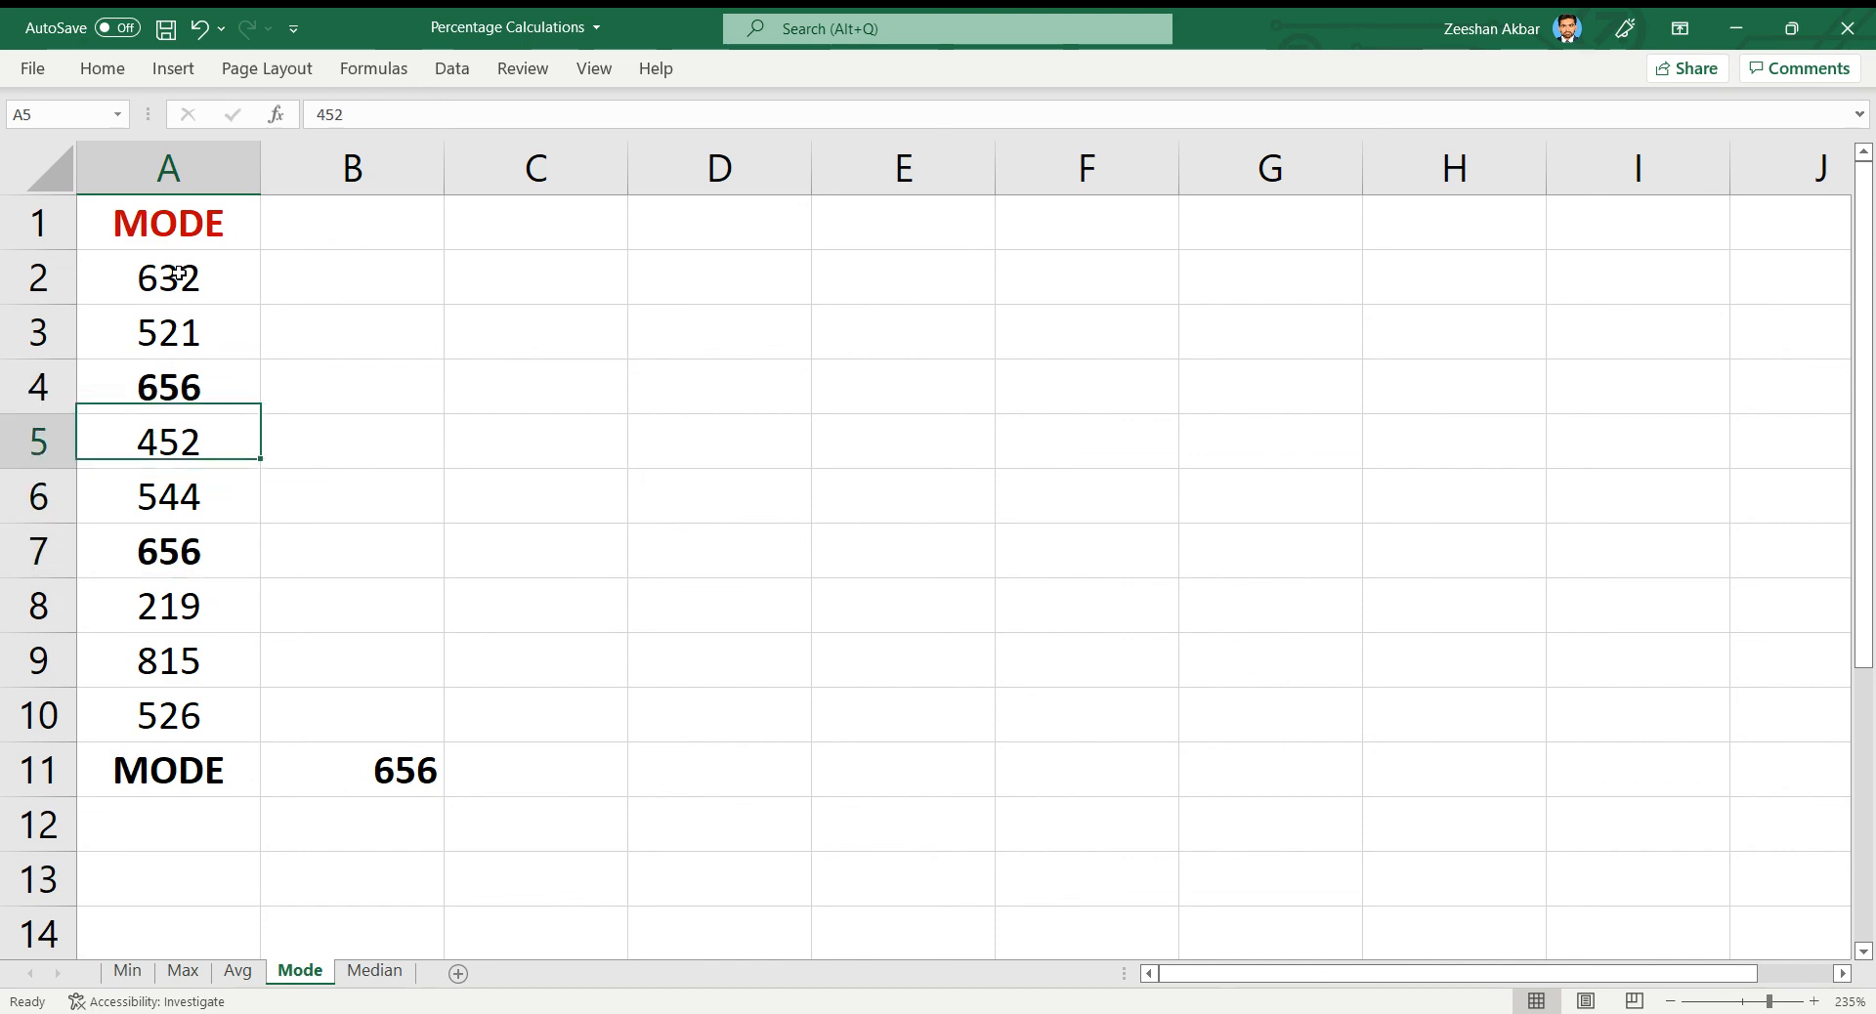
key("Up")
key("Down")
key("Down")
key("Down")
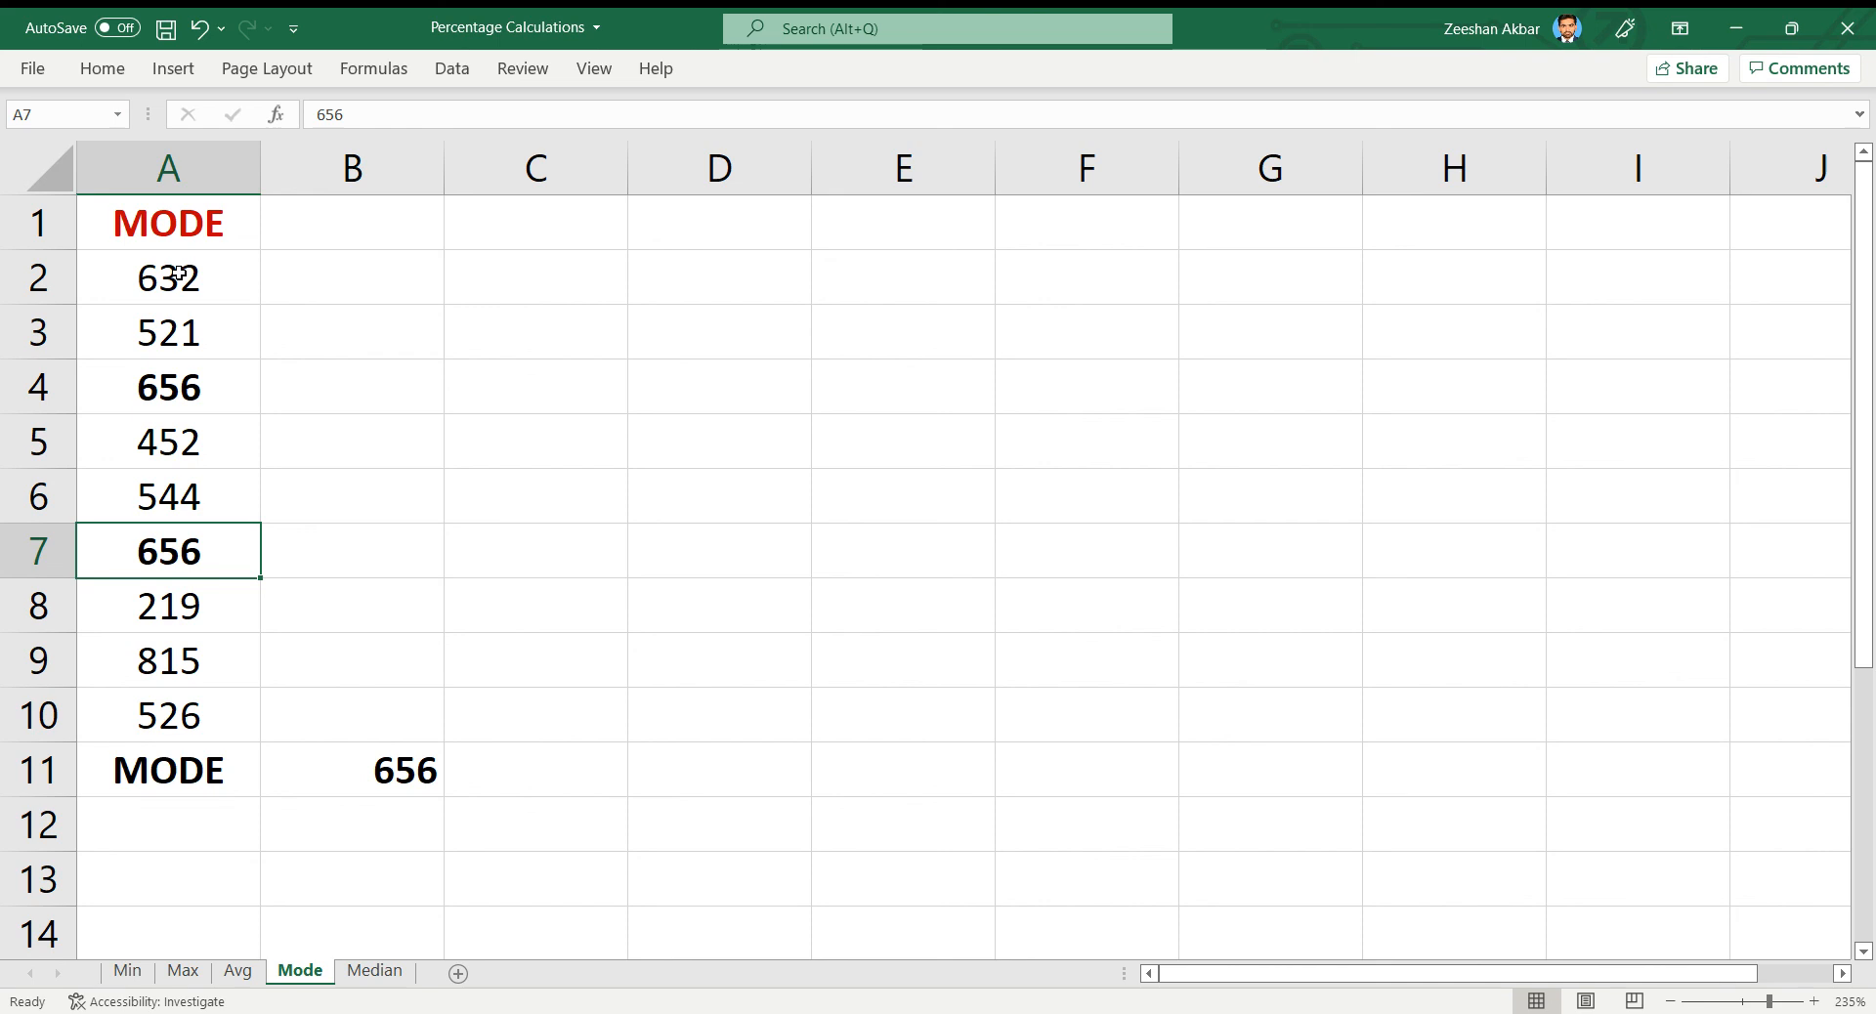
key("Down")
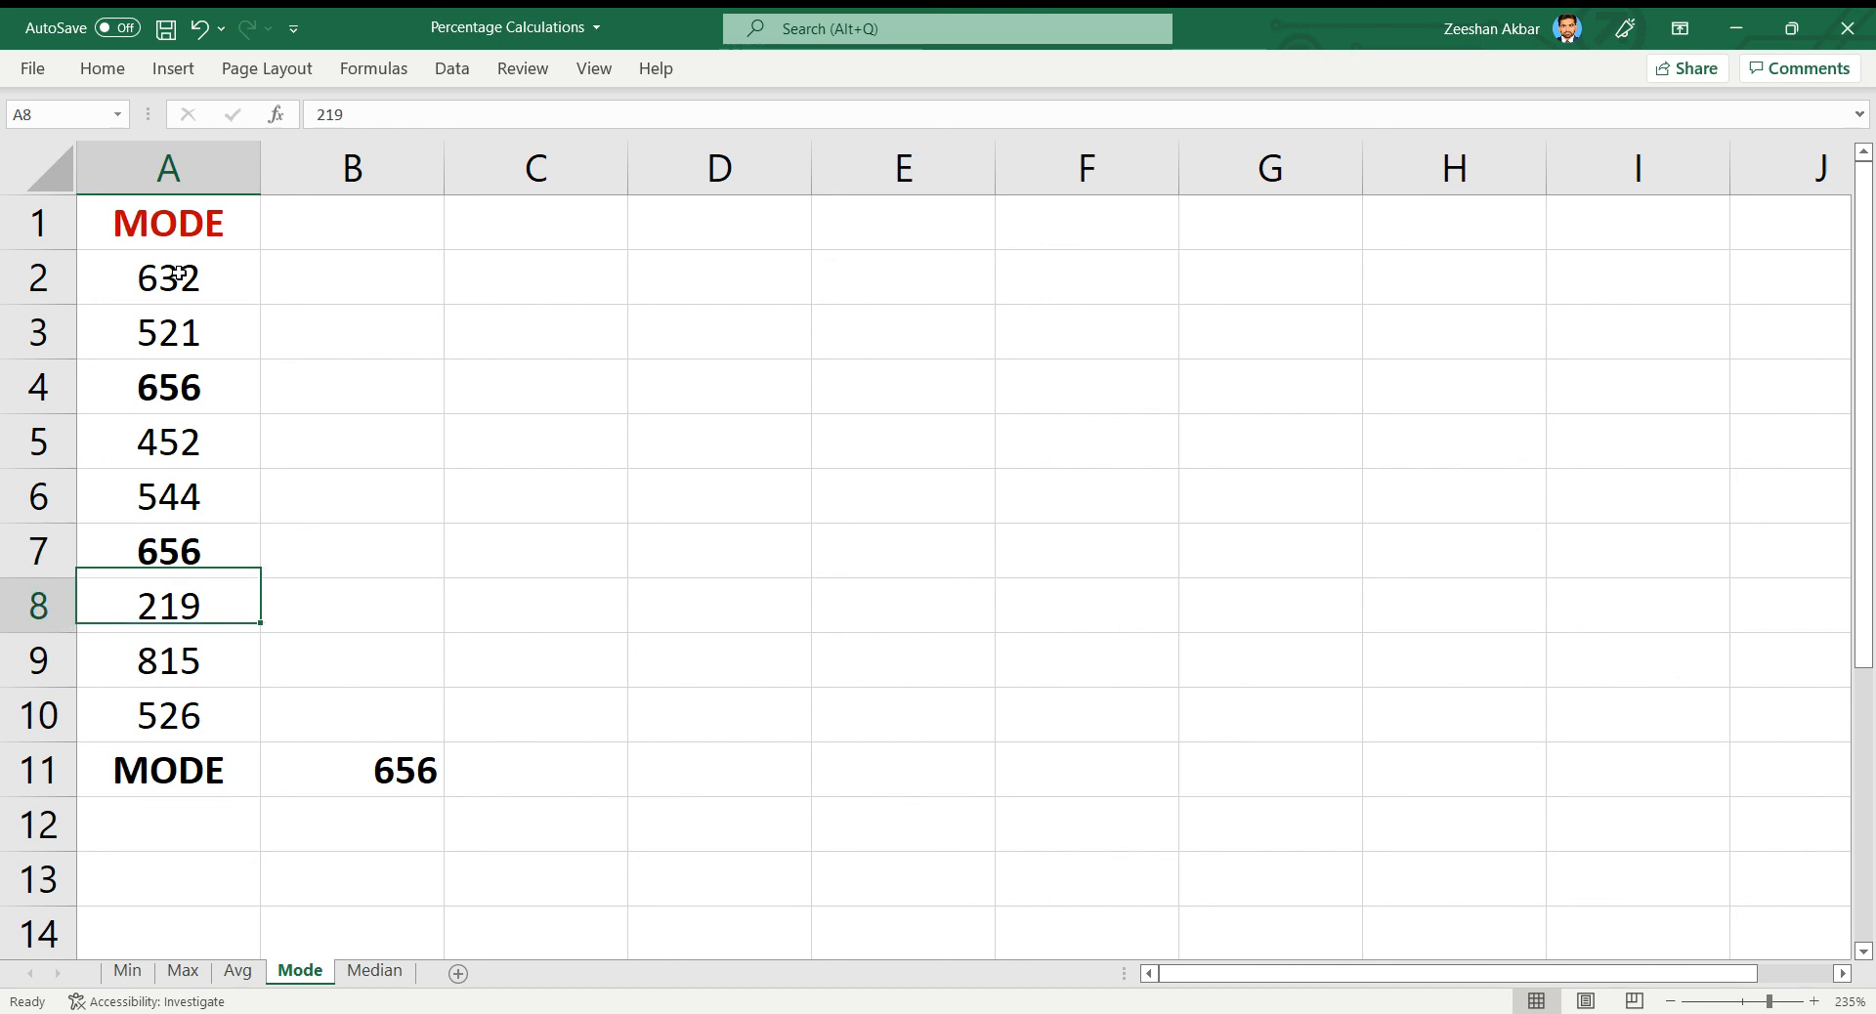
Go to the MODE formula in B11 to check its result against the repeated entries in column A.
key("Down")
key("Down")
key("Right")
key("Down")
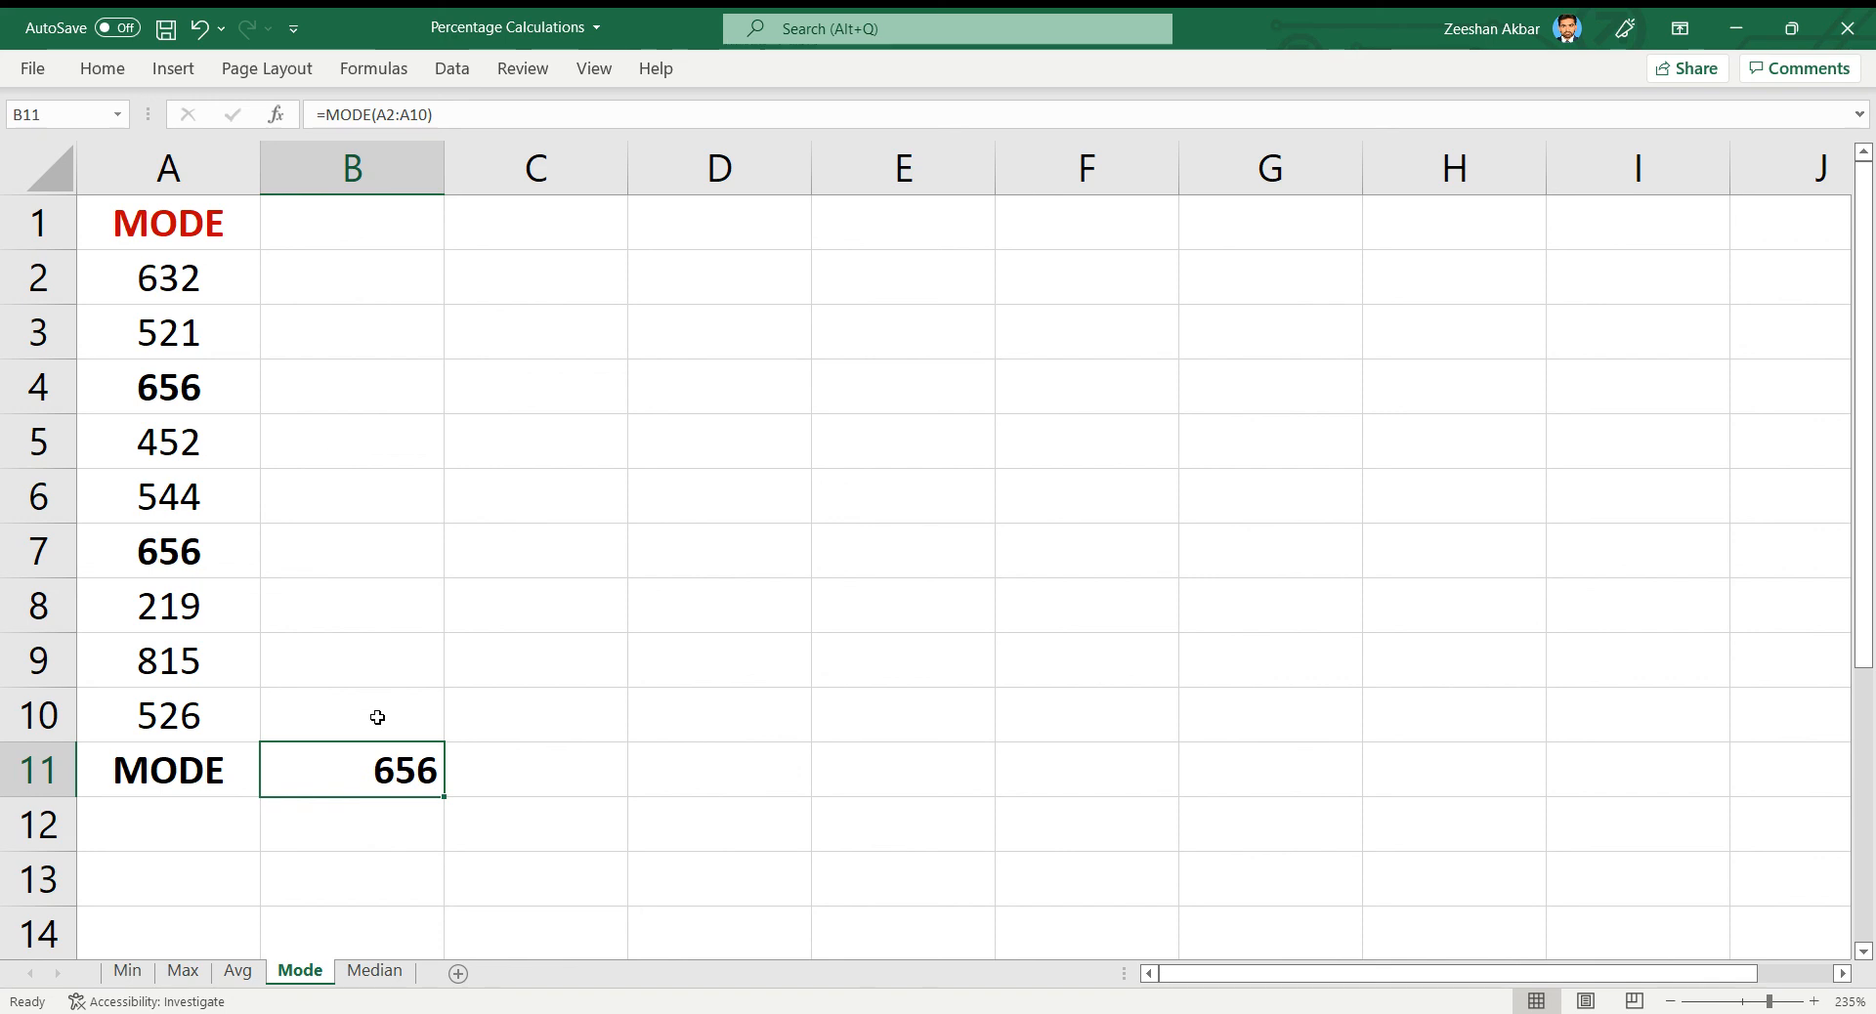
Open the Median sheet and go through the numbers in A2:A10 below the MEDIAN heading.
left_click(384, 973)
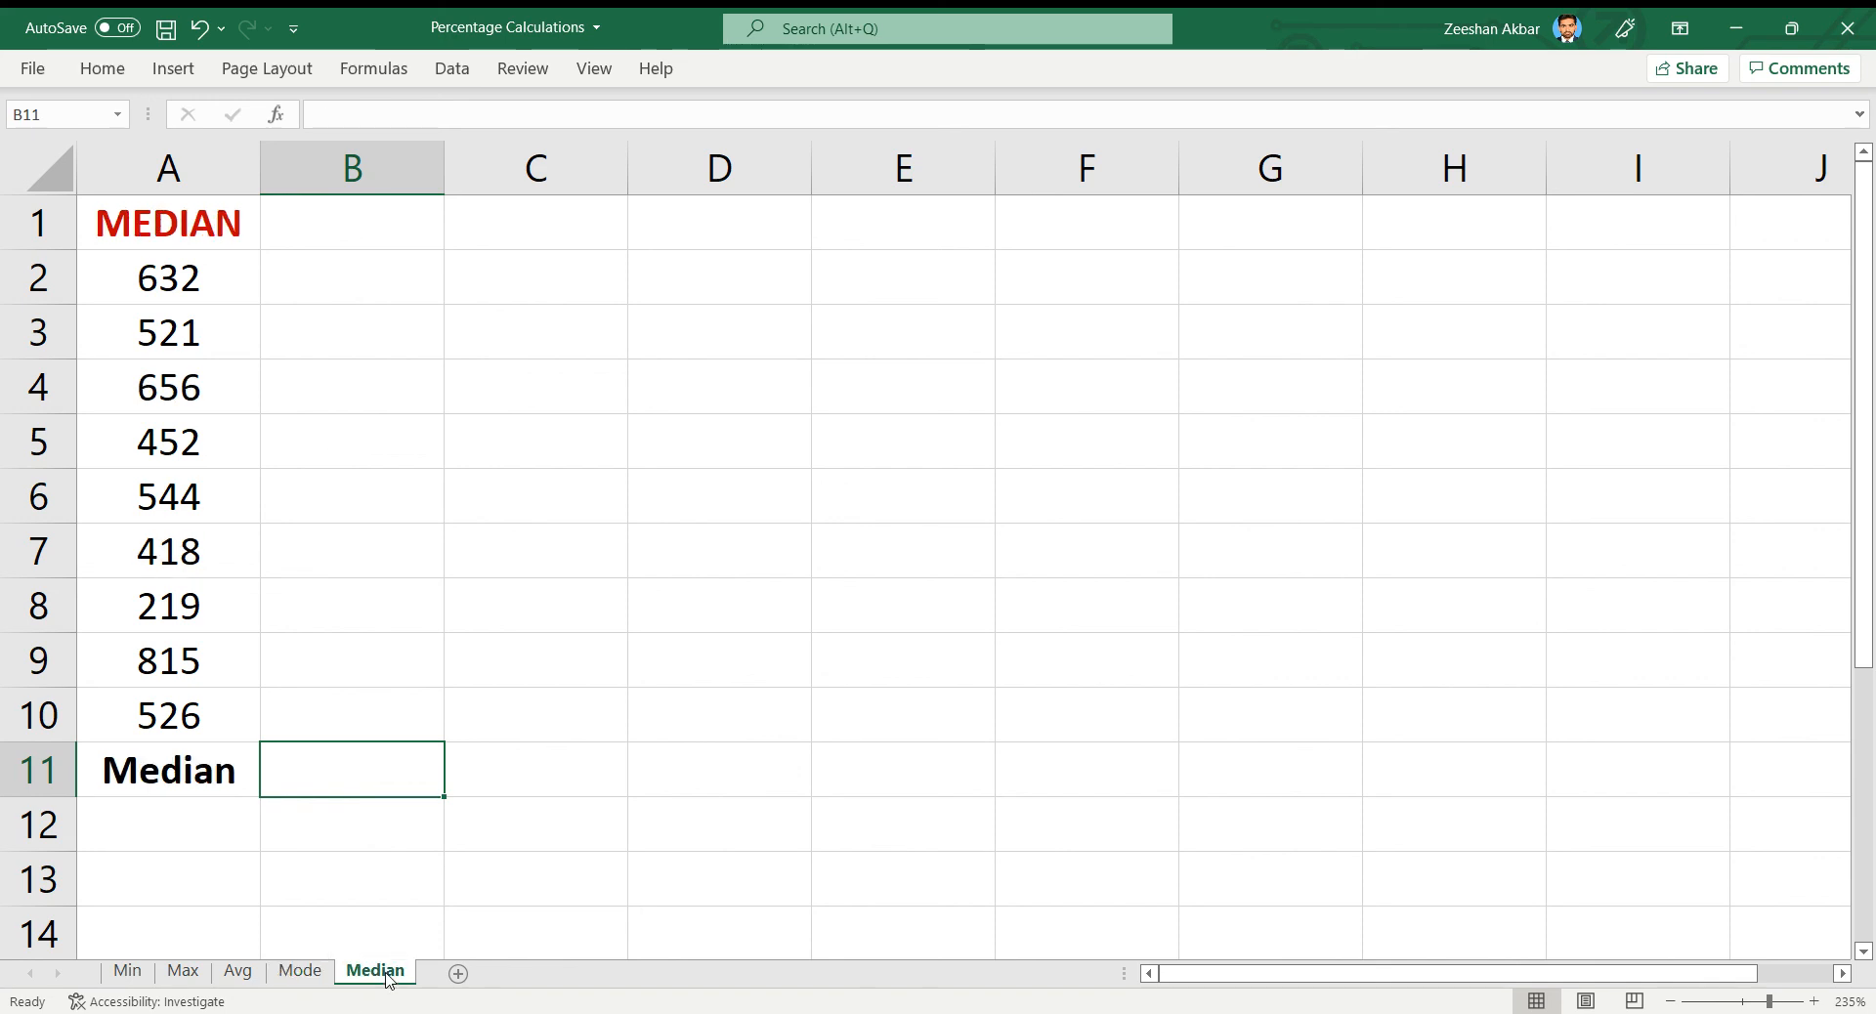
left_click(199, 245)
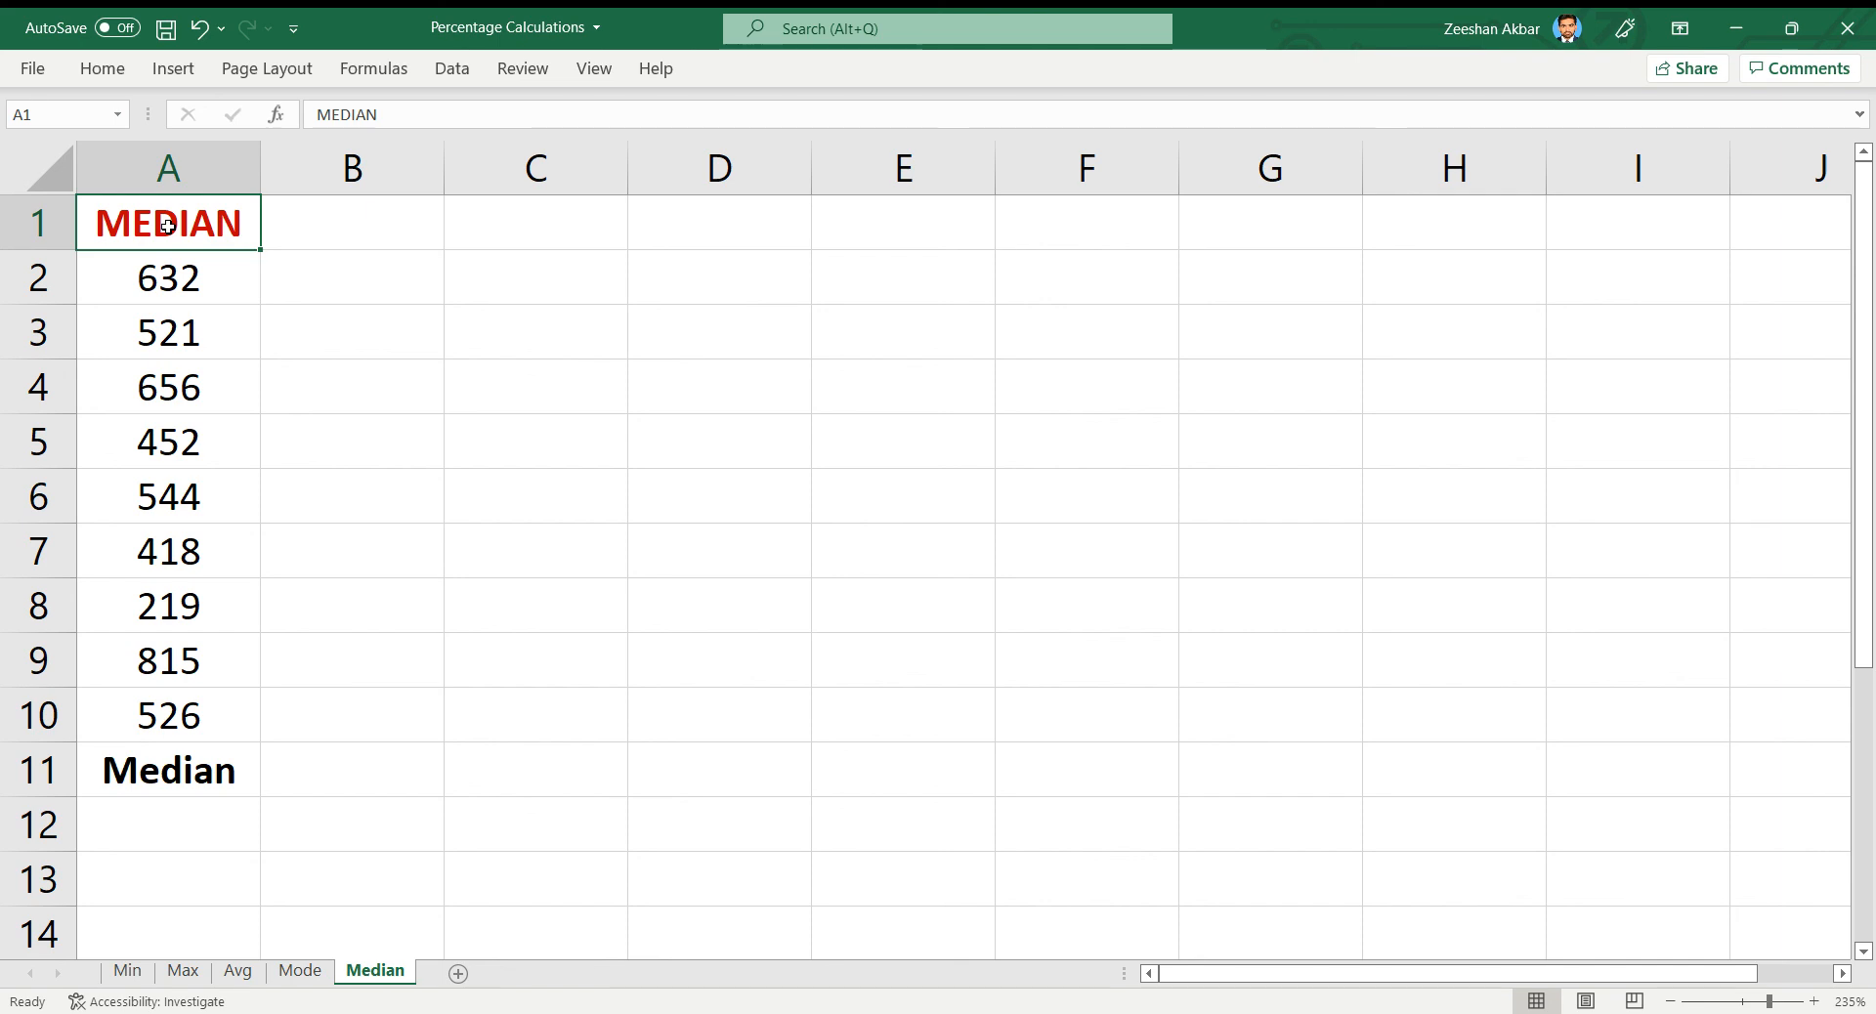
key("Down")
key("Down")
key("Down")
key("Down")
key("Down")
key("Down")
key("Down")
key("Down")
key("Down")
key("Down")
key("Down")
key("Down")
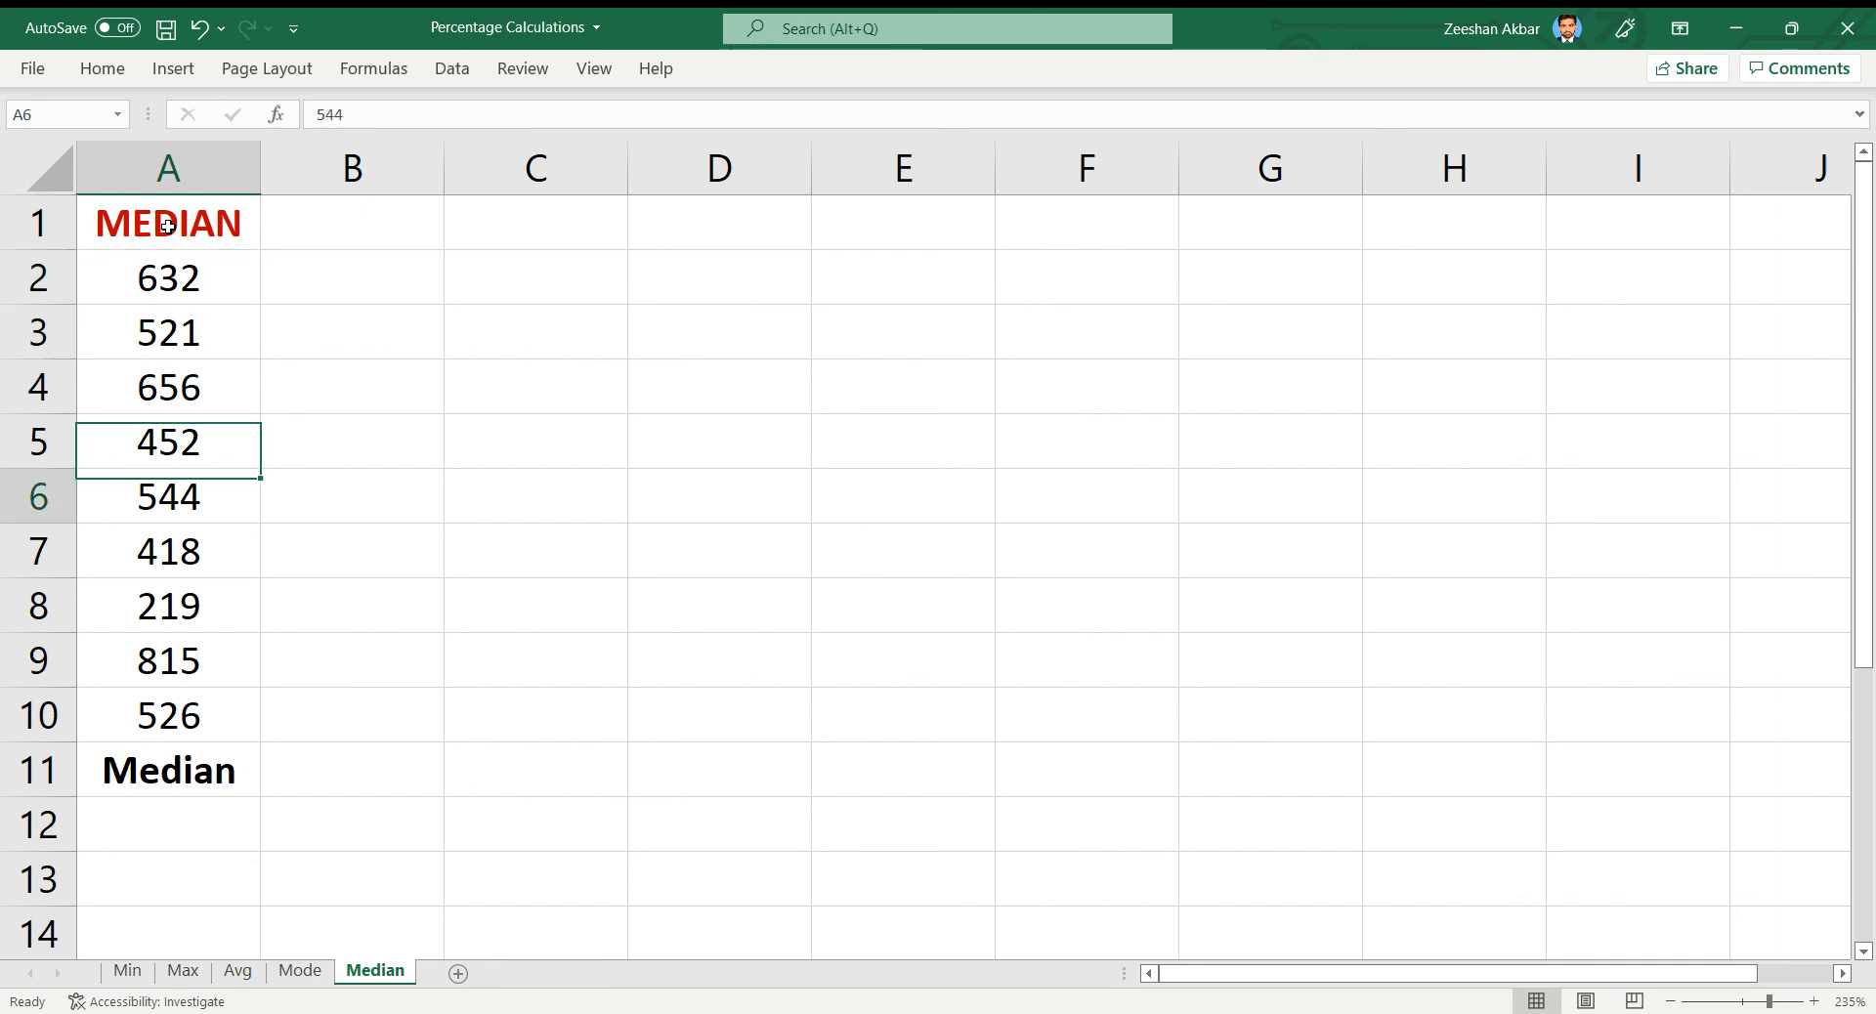
Calculate the median in B11 of the Median sheet with the formula =MEDIAN(A2:A10) and reselect the result cell.
key("Up")
key("Up")
key("Right")
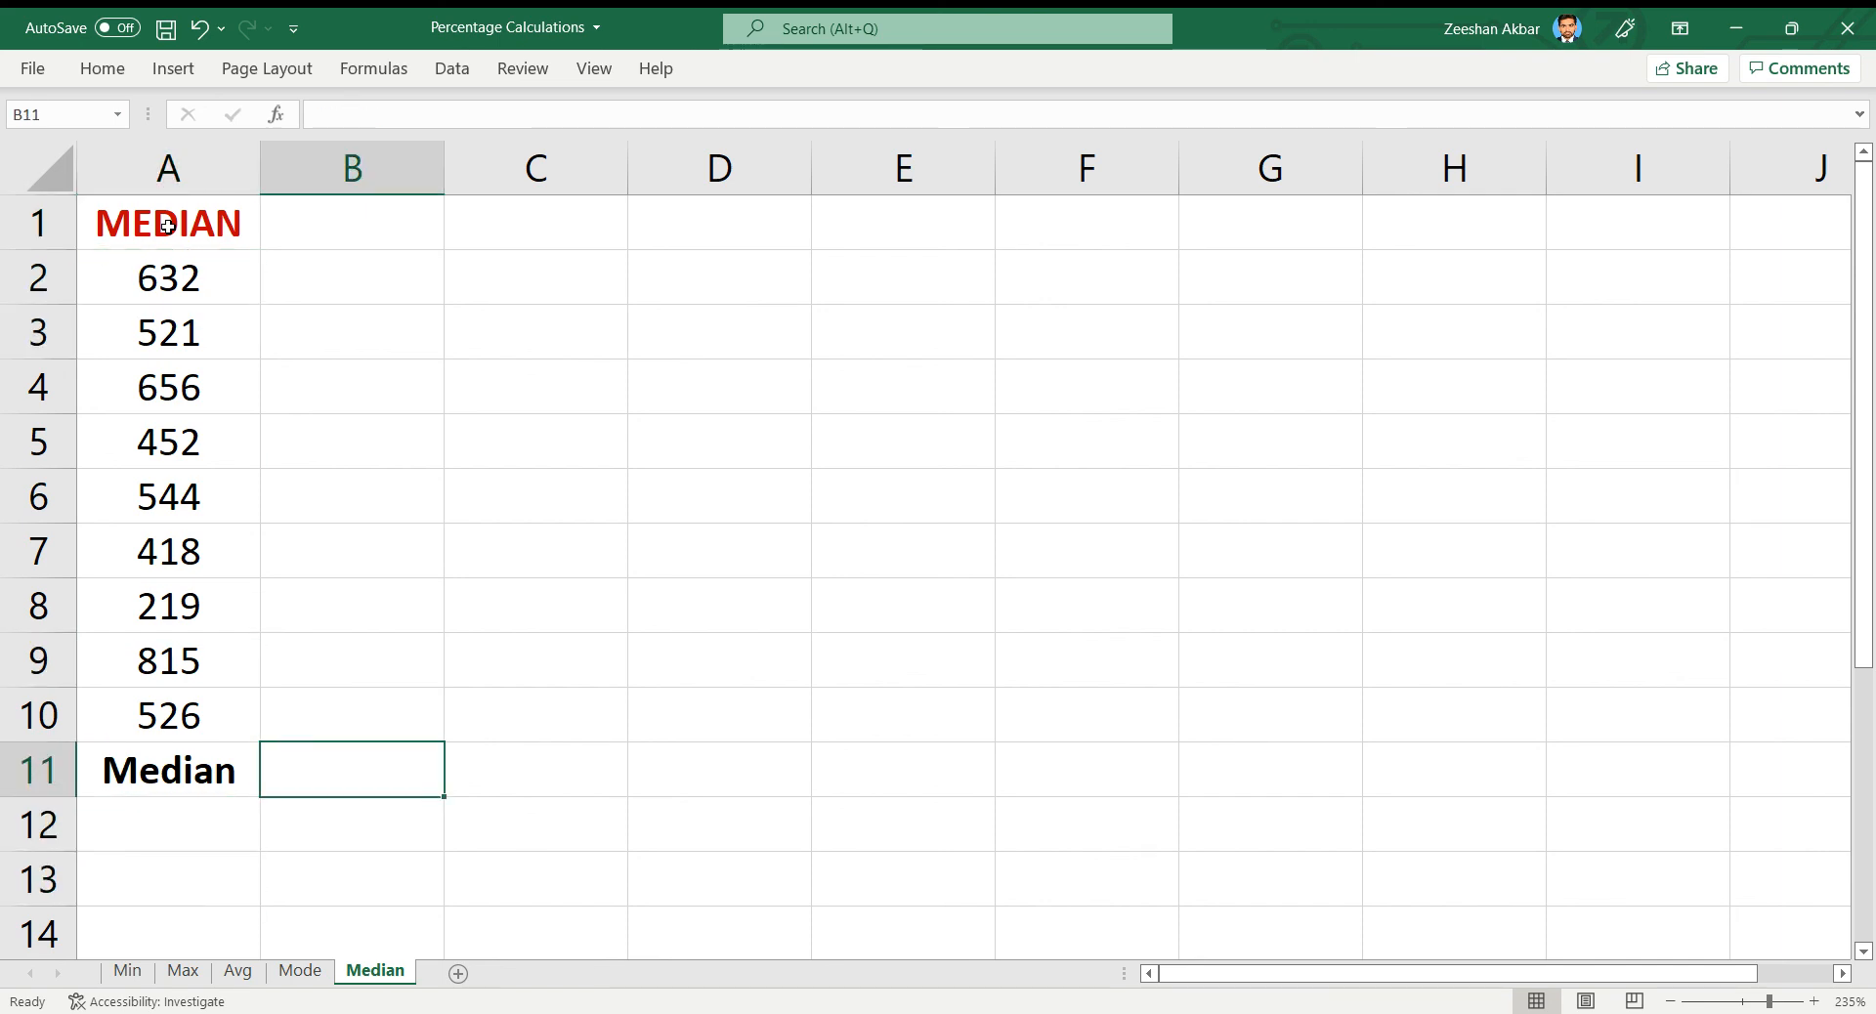
type("=")
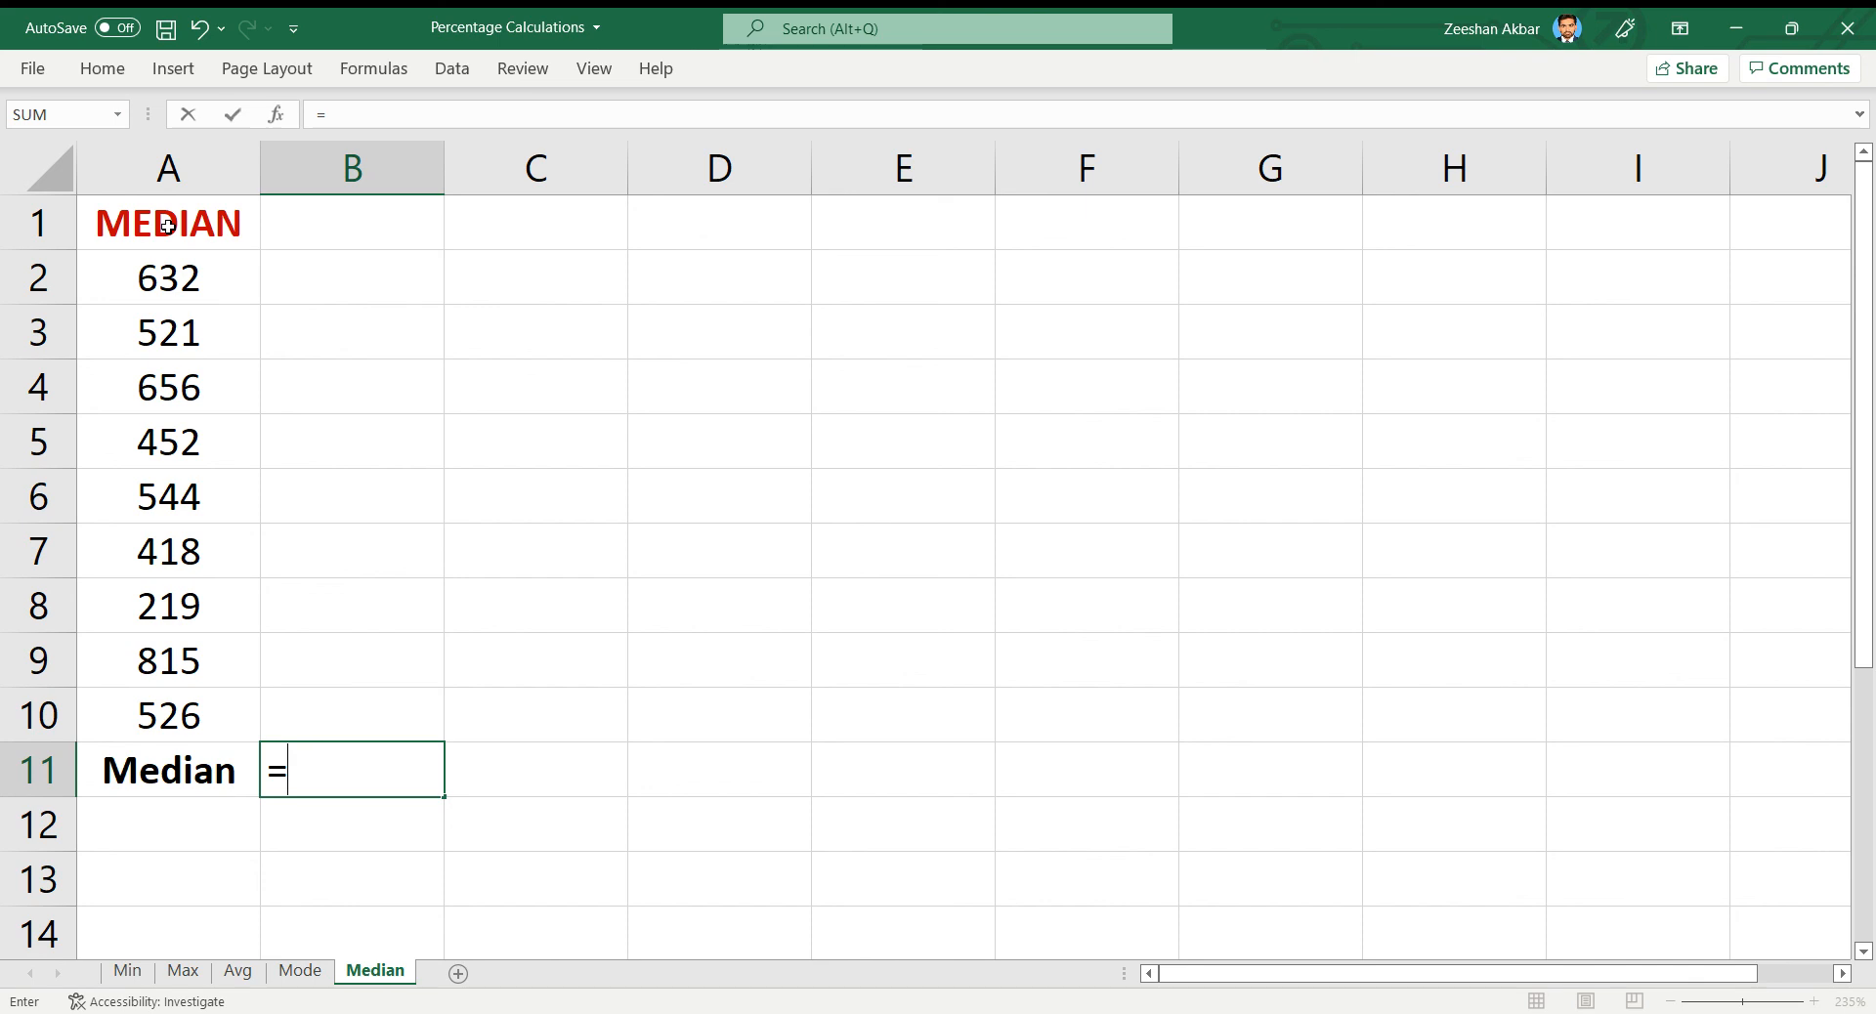
type("MEDIAN")
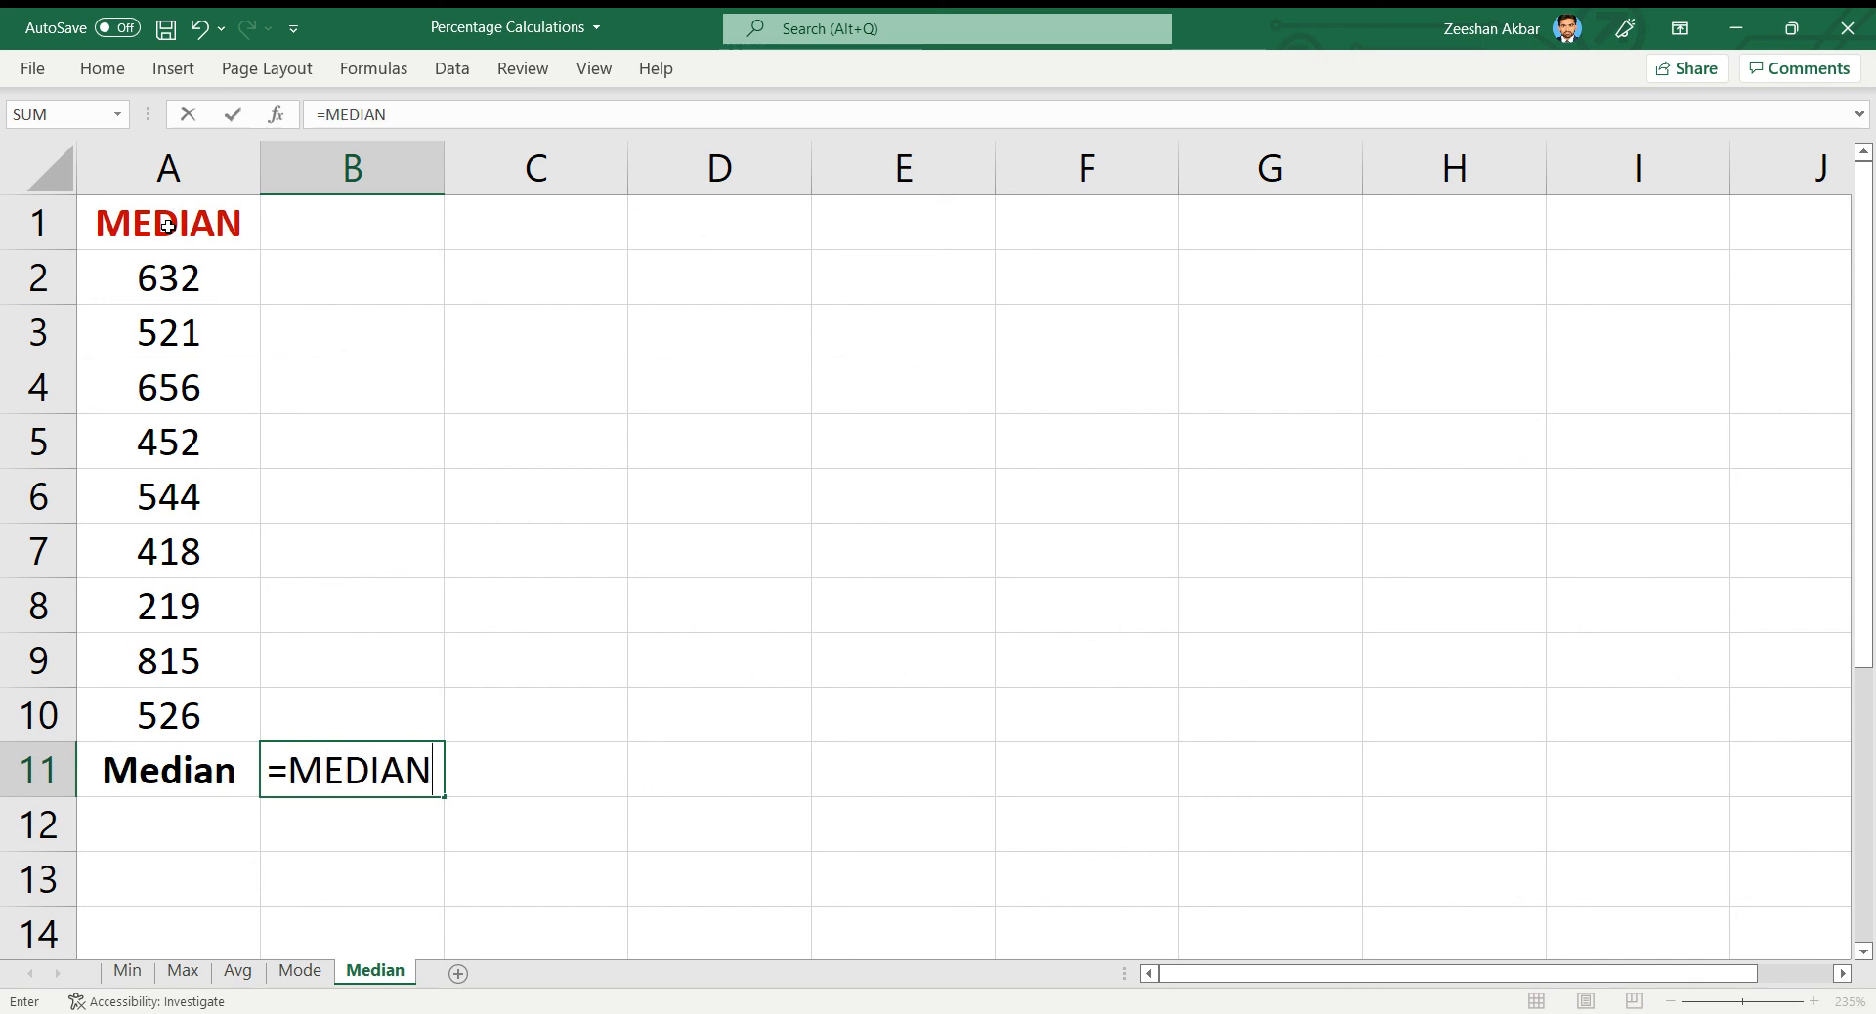
type("(")
left_click_drag(168, 276, 163, 703)
type(")")
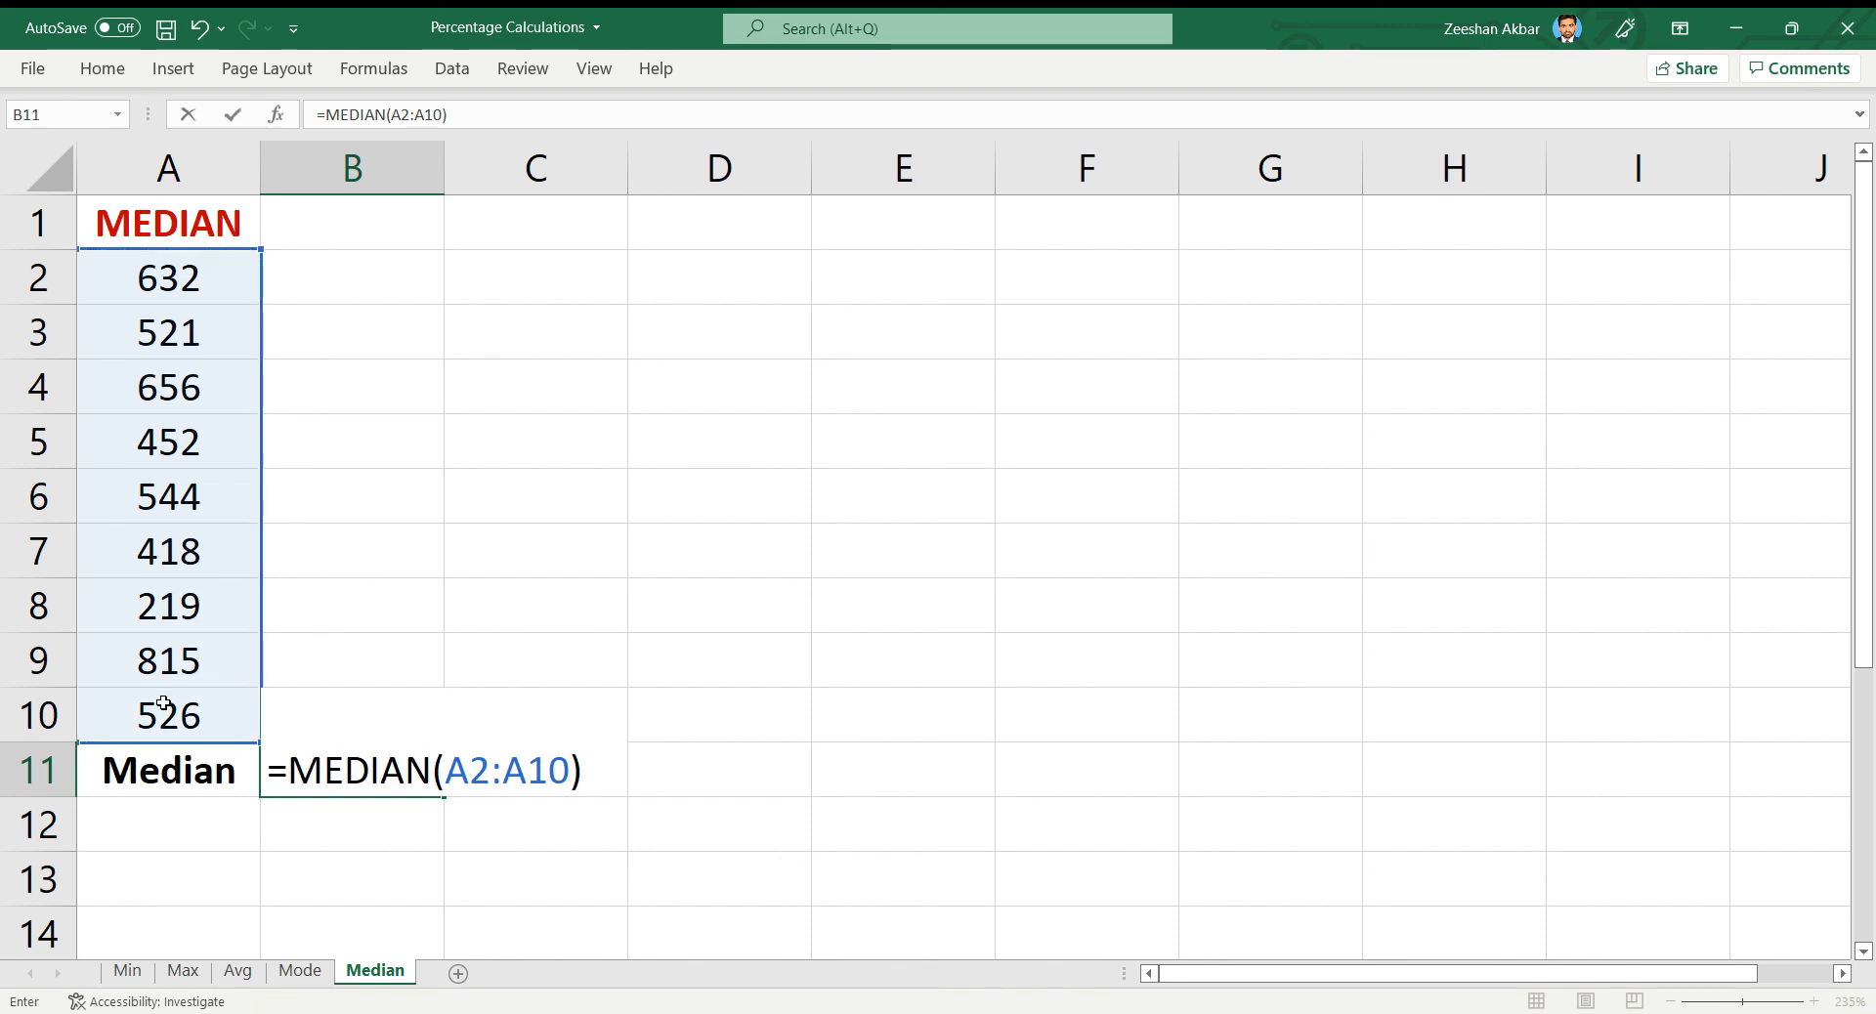
key("Return")
key("Up")
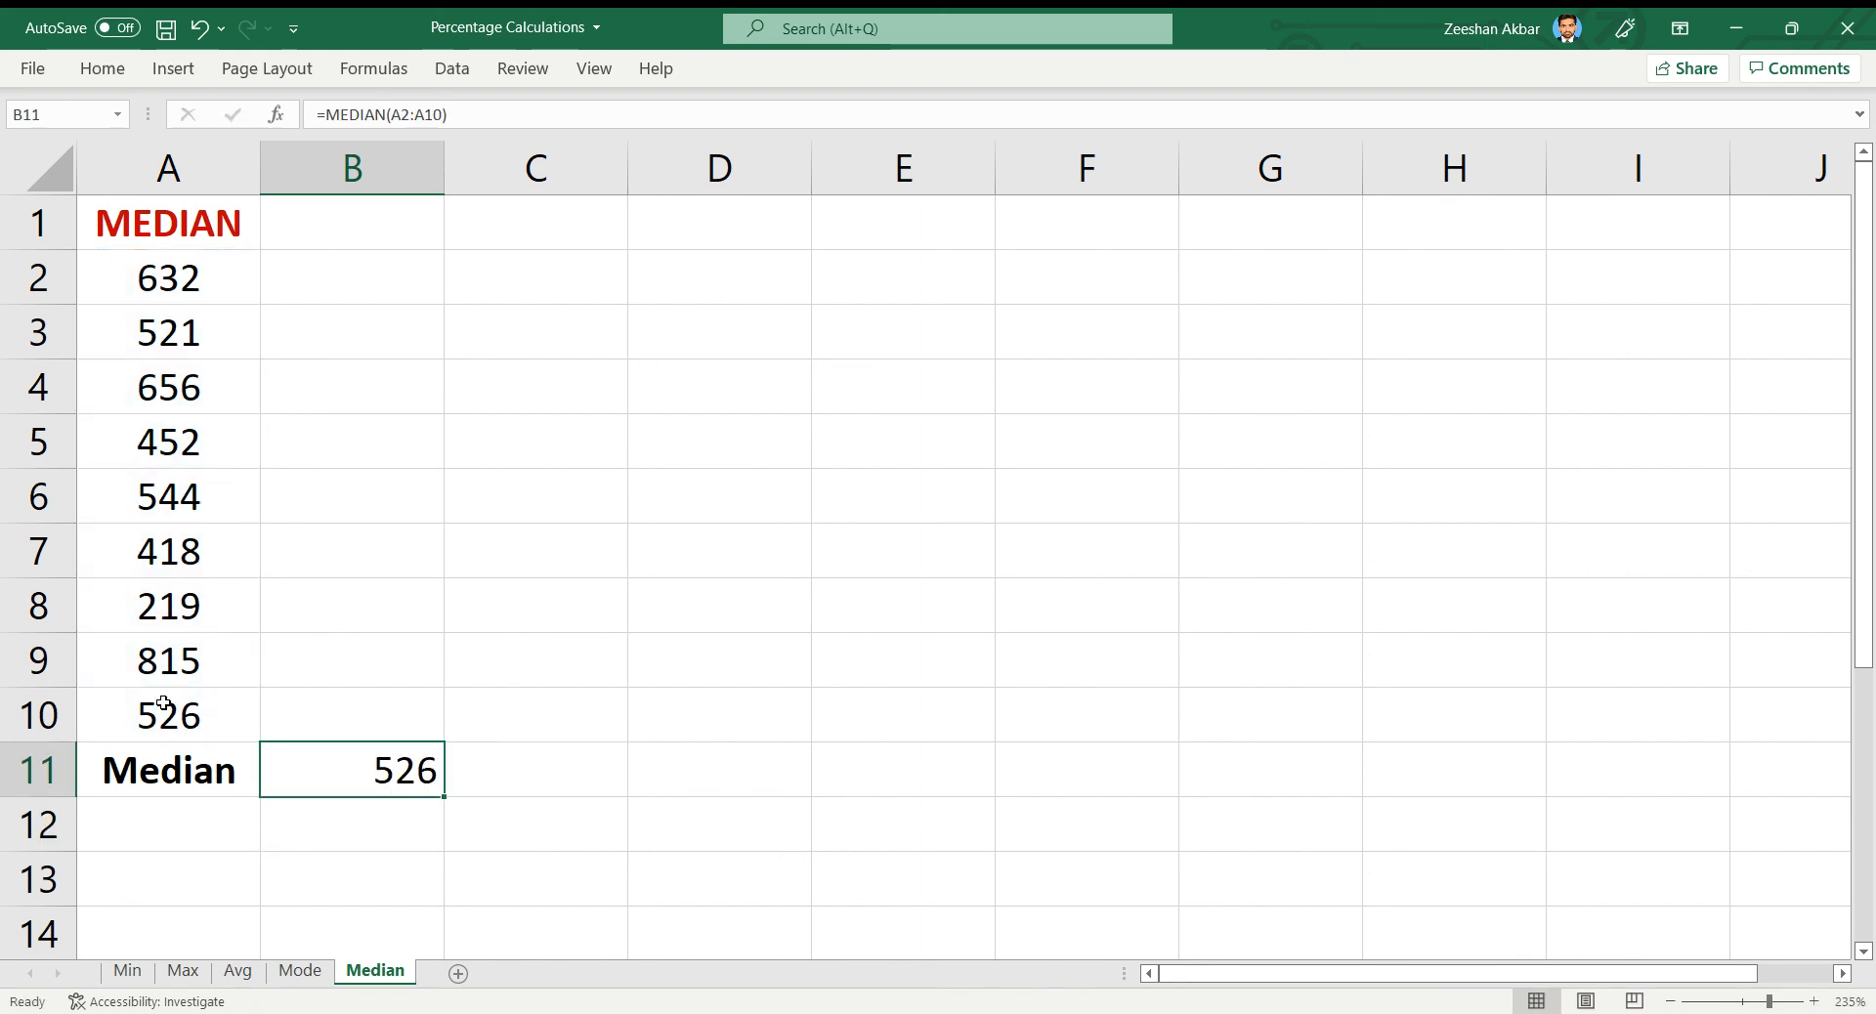